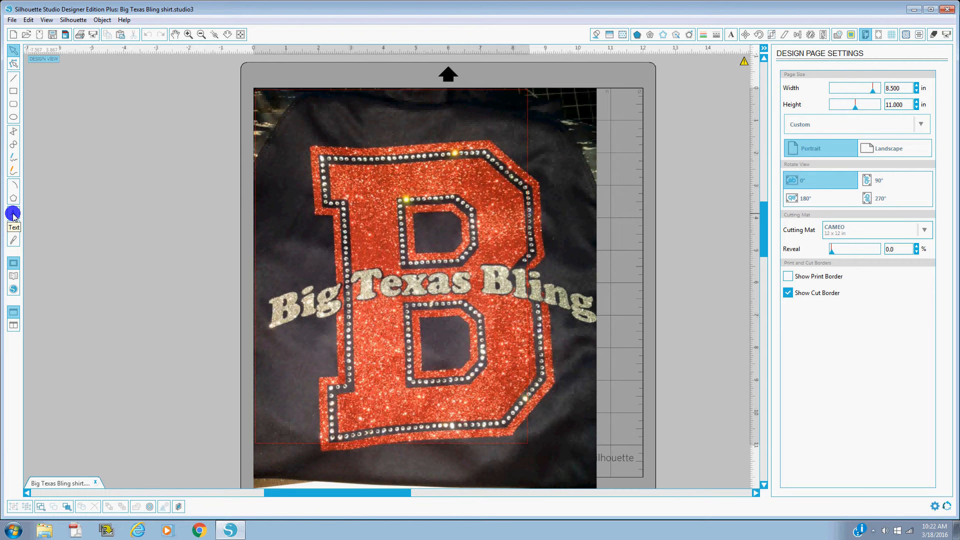
Delete the shirt photo and add the letter B as text on the empty page.
{"action": "left_click", "coordinate": [355, 258]}
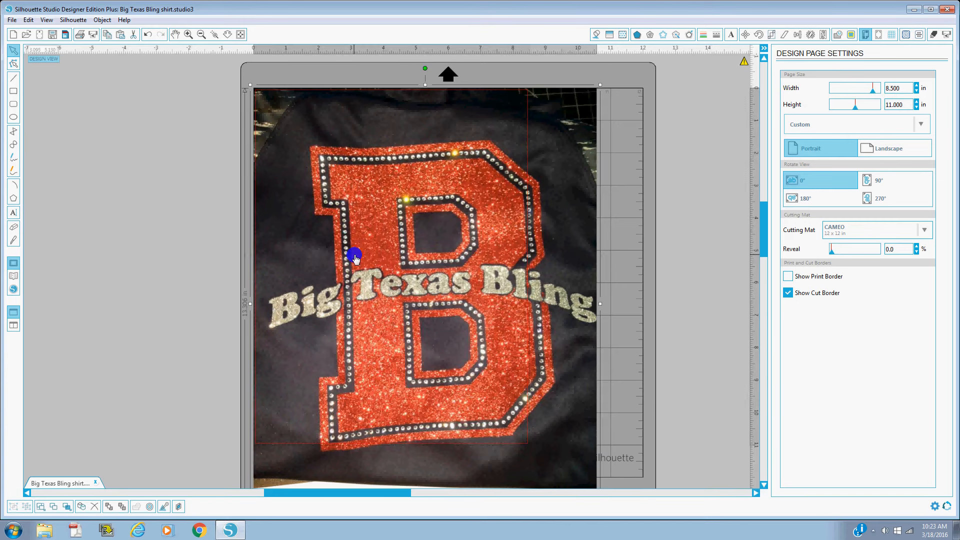
{"action": "key", "text": "Delete"}
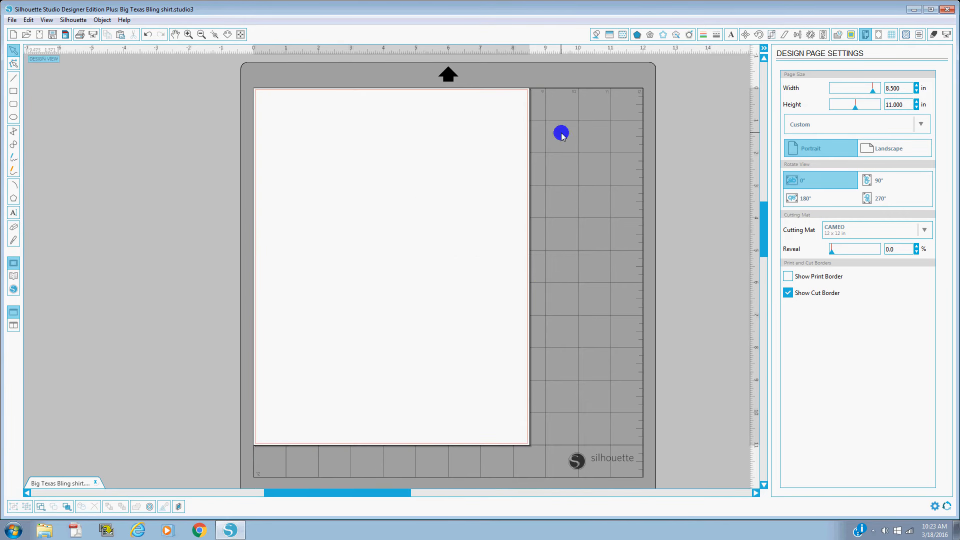
{"action": "left_click", "coordinate": [14, 213]}
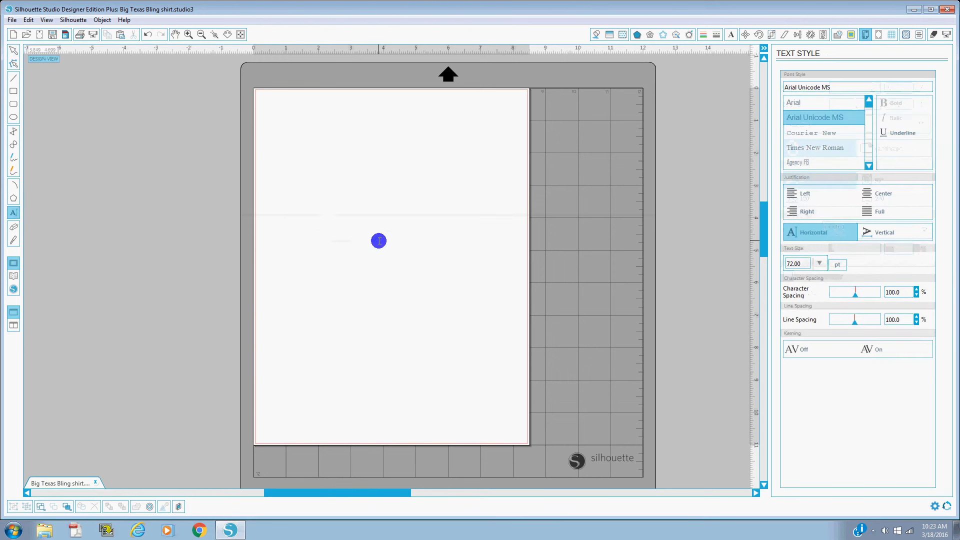
{"action": "left_click", "coordinate": [378, 240]}
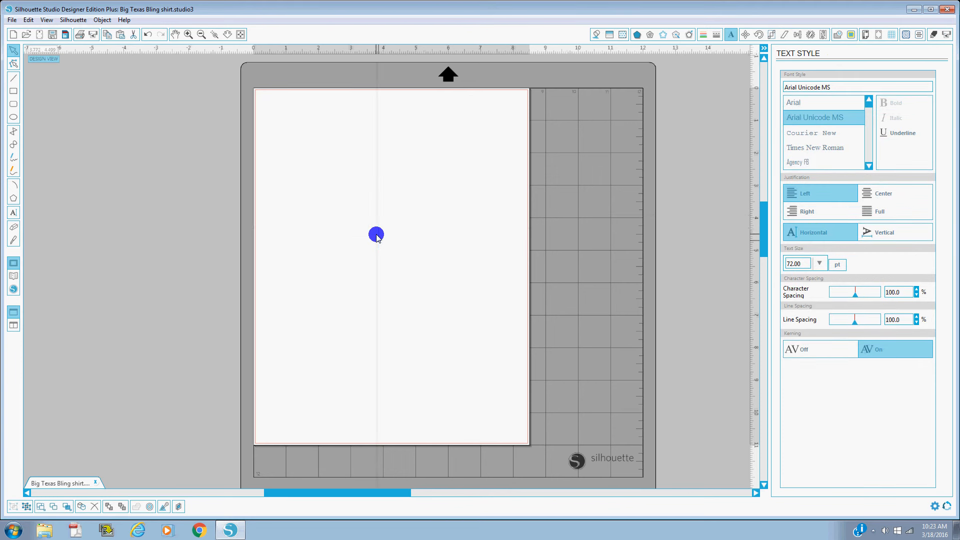
{"action": "type", "text": "B"}
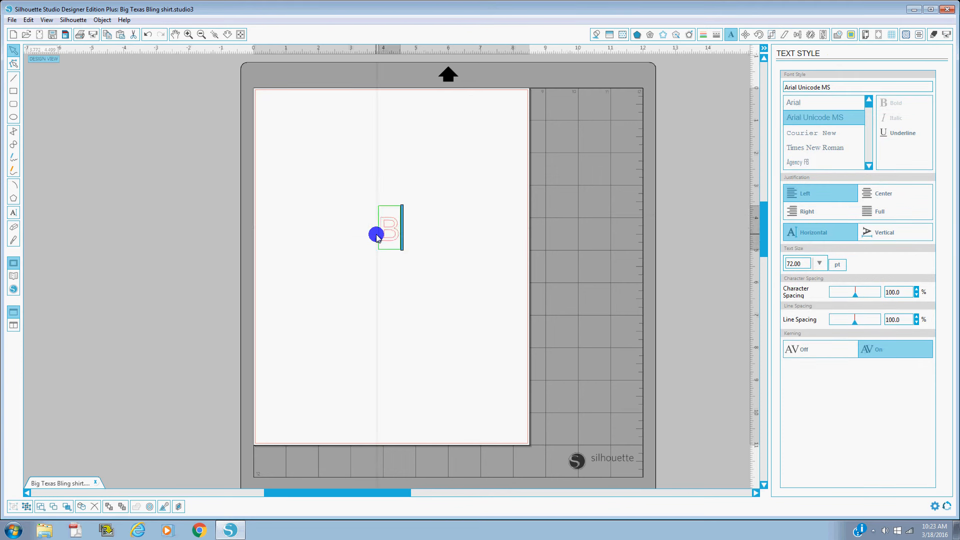
{"action": "left_click", "coordinate": [375, 277]}
Change the font of the letter B to Varsity Regular.
{"action": "left_click", "coordinate": [392, 230]}
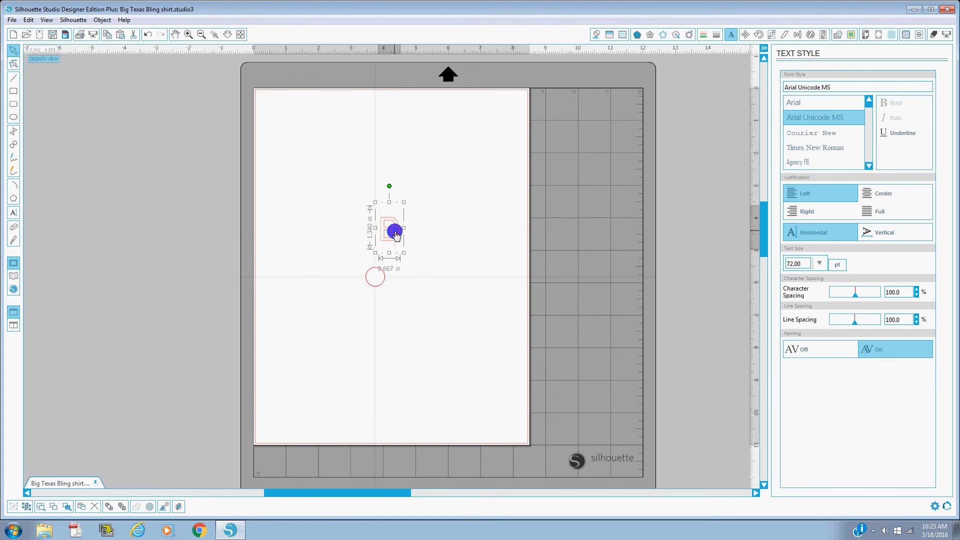
{"action": "double_click", "coordinate": [395, 235]}
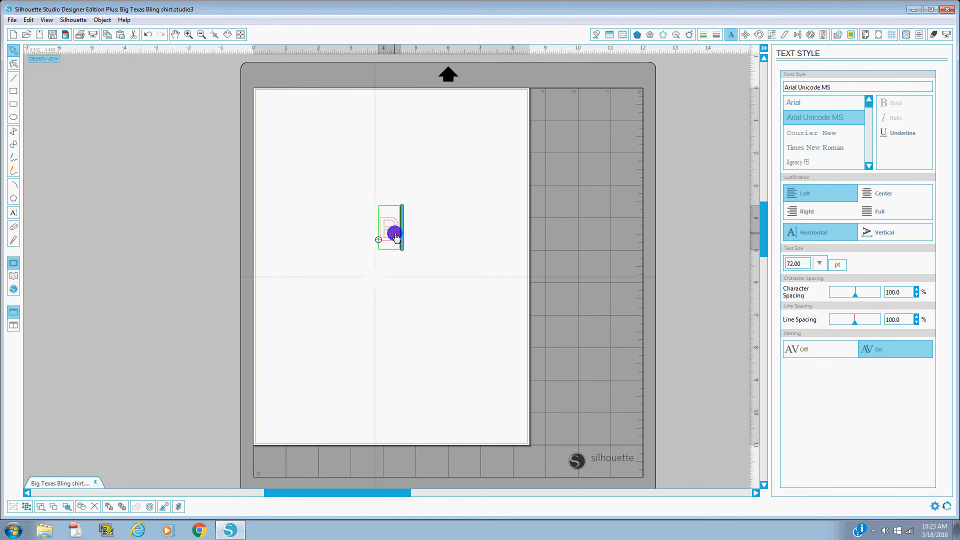
{"action": "left_click_drag", "start_coordinate": [394, 233], "coordinate": [378, 232]}
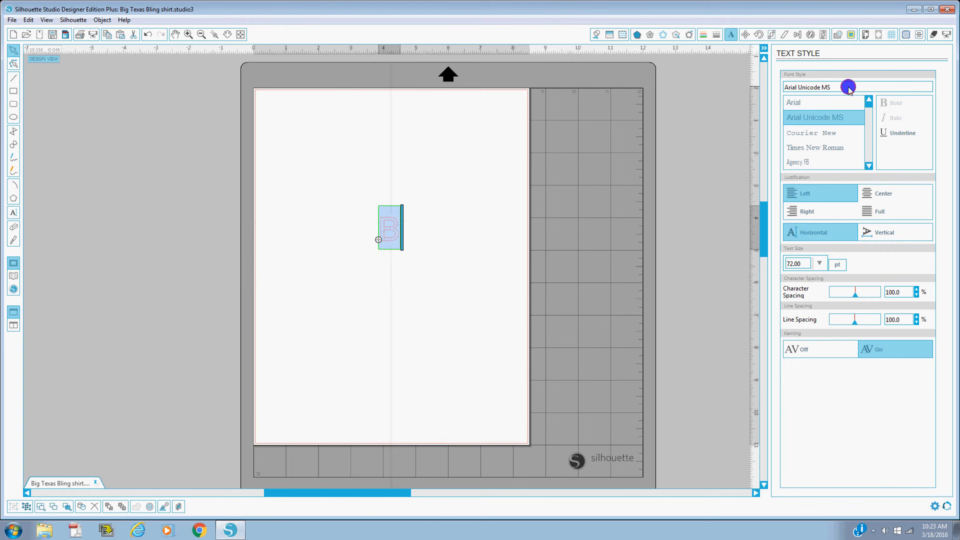
{"action": "left_click_drag", "start_coordinate": [849, 88], "coordinate": [777, 89]}
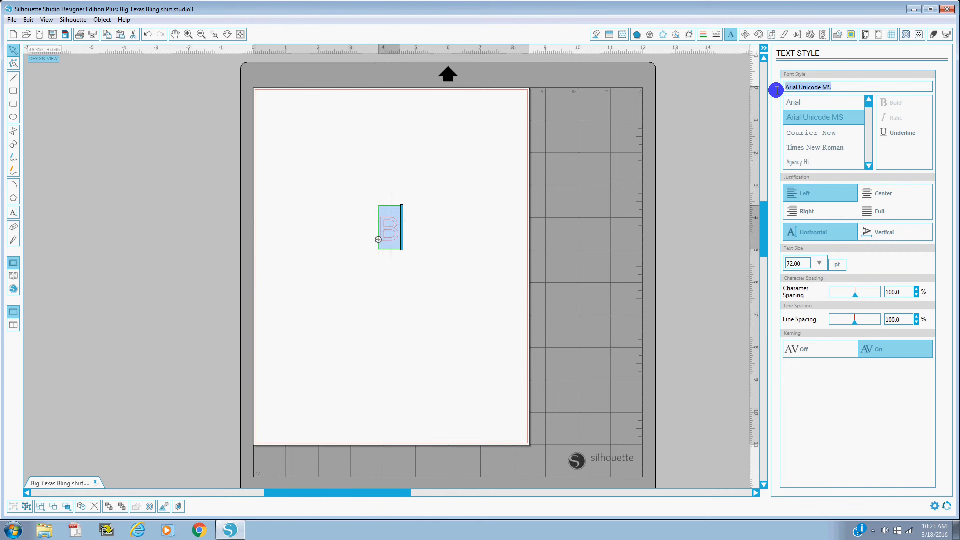
{"action": "type", "text": "Varsity Regular"}
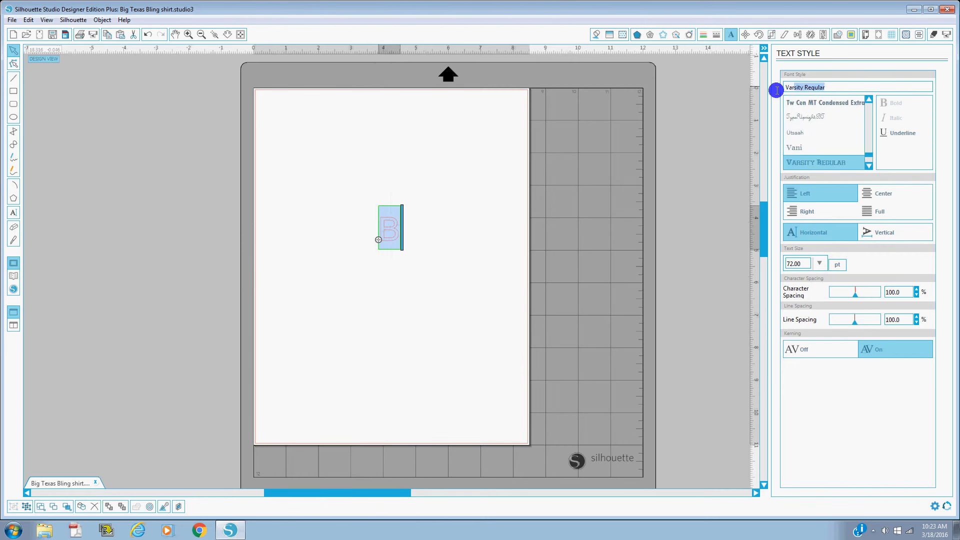
{"action": "key", "text": "Return"}
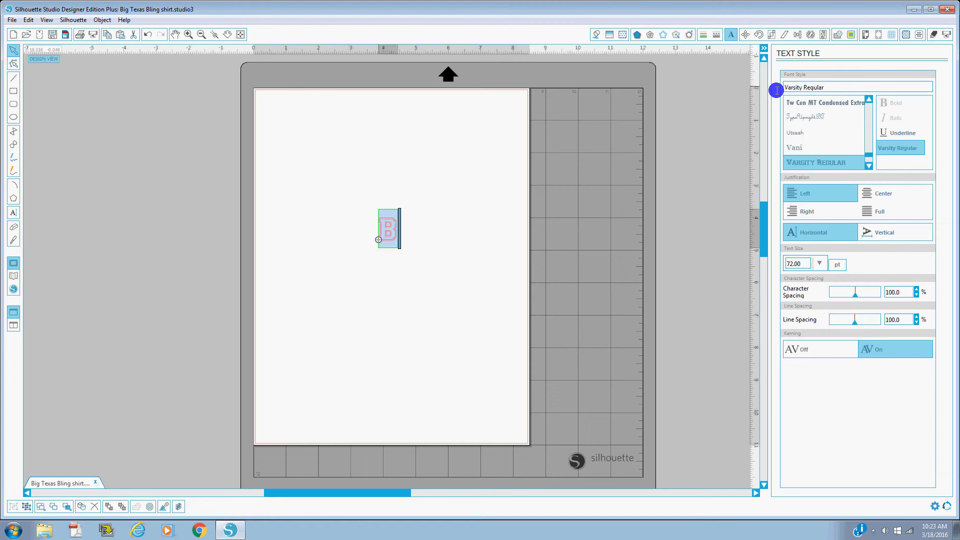
Enlarge the letter B on the page to about 4.2 in wide by 8.5 in high.
{"action": "left_click", "coordinate": [13, 51]}
{"action": "left_click", "coordinate": [453, 302]}
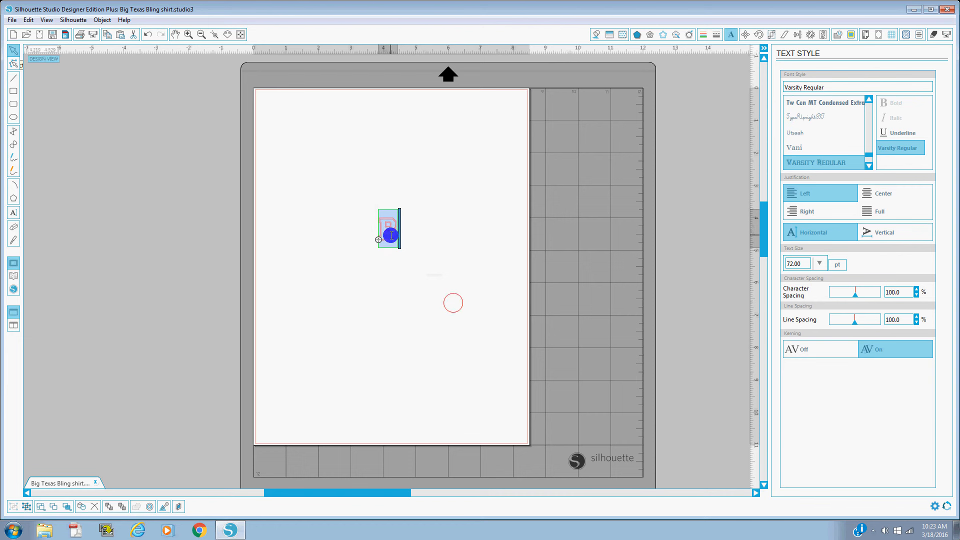
{"action": "left_click", "coordinate": [447, 350]}
{"action": "left_click", "coordinate": [387, 235]}
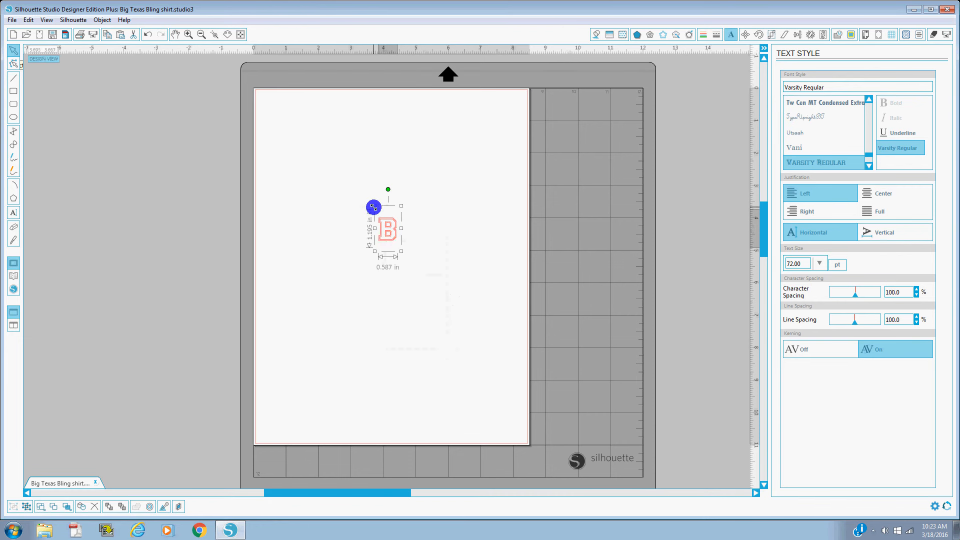
{"action": "left_click_drag", "start_coordinate": [371, 210], "coordinate": [291, 114]}
{"action": "left_click_drag", "start_coordinate": [307, 148], "coordinate": [370, 251]}
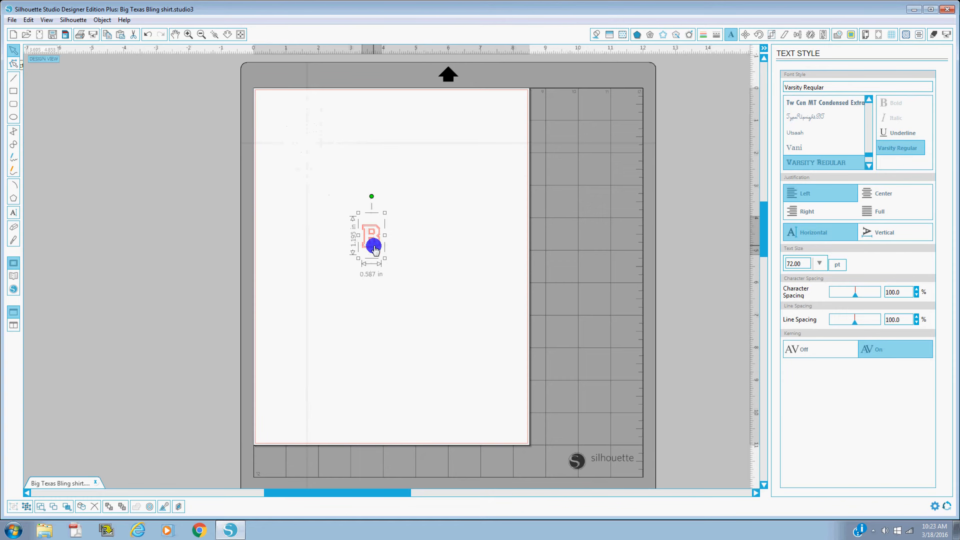
{"action": "left_click", "coordinate": [403, 305]}
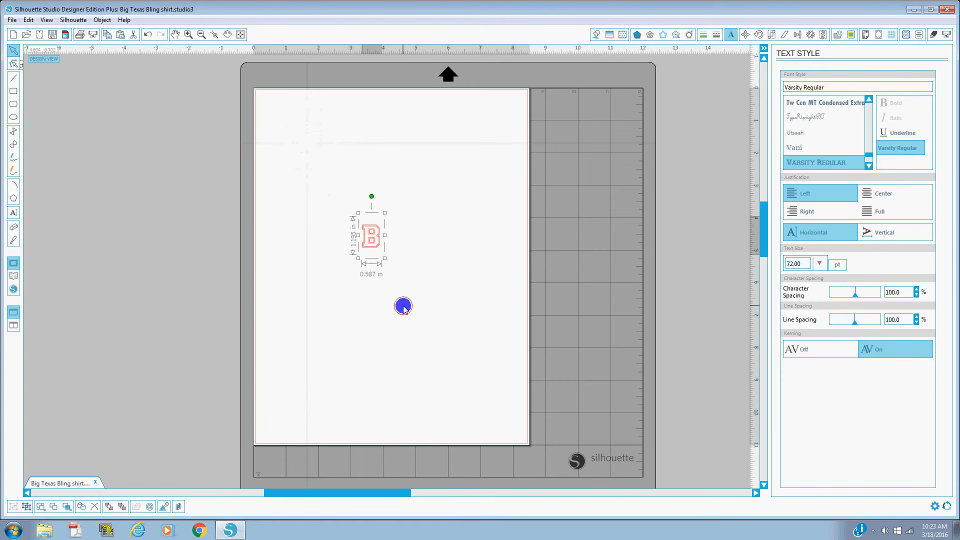
{"action": "left_click", "coordinate": [371, 245]}
{"action": "left_click_drag", "start_coordinate": [384, 259], "coordinate": [485, 399]}
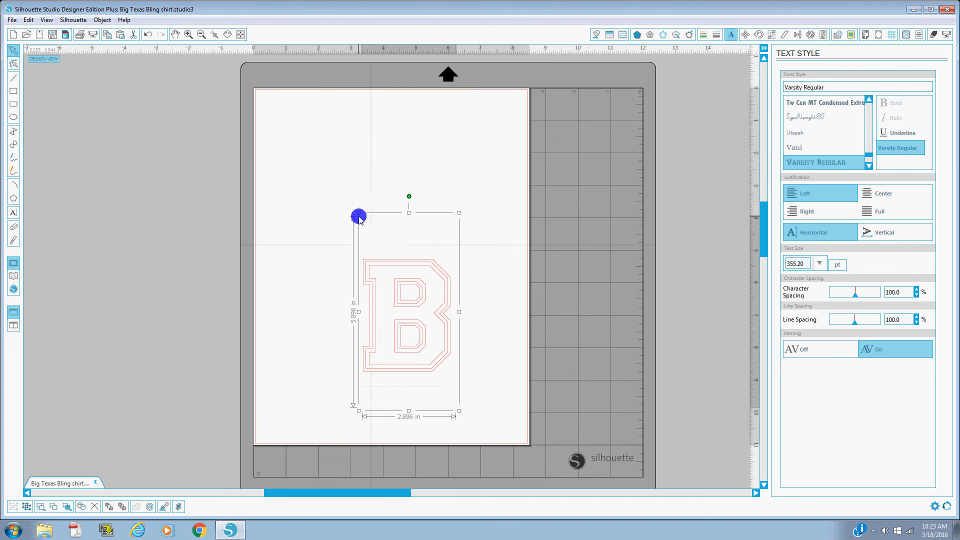
{"action": "left_click_drag", "start_coordinate": [359, 213], "coordinate": [302, 136]}
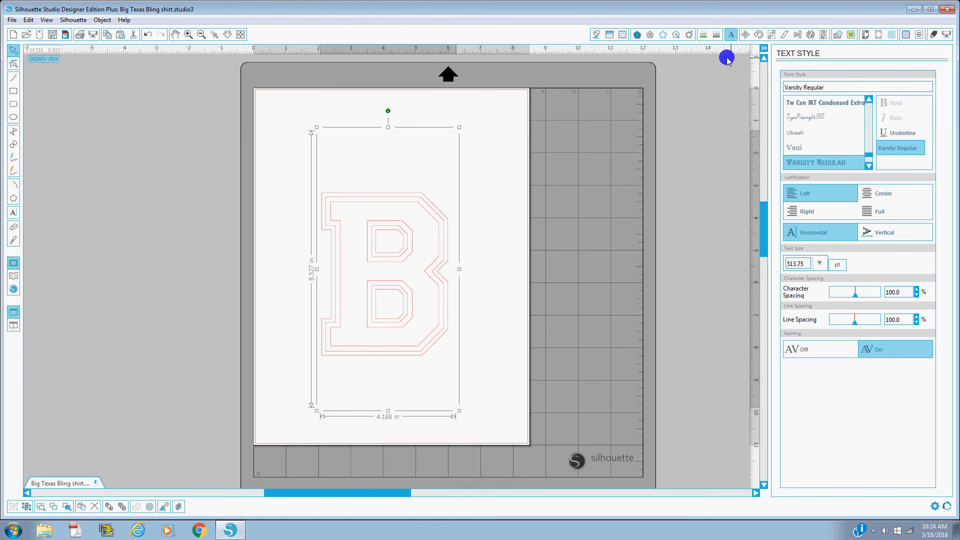
Fill the letter B with solid red.
{"action": "left_click", "coordinate": [597, 36]}
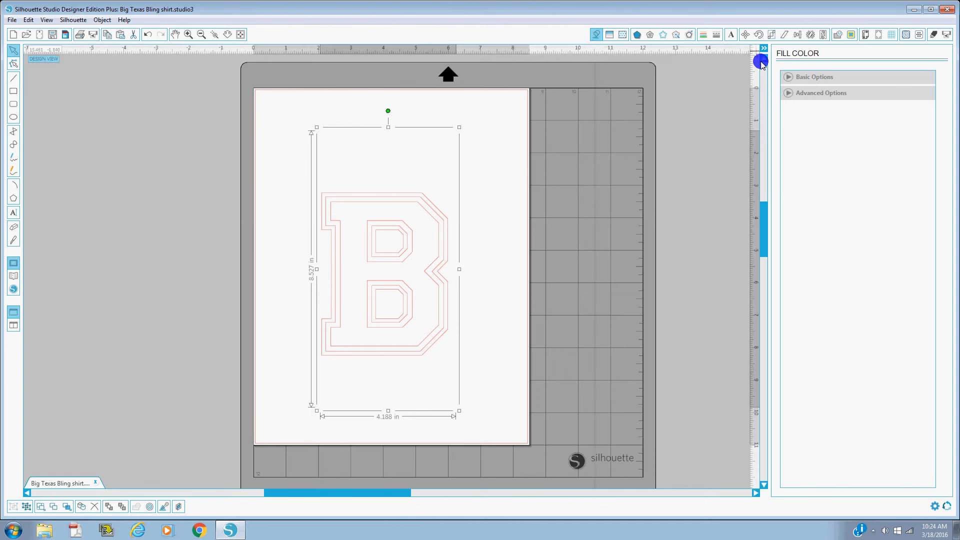
{"action": "left_click", "coordinate": [790, 78]}
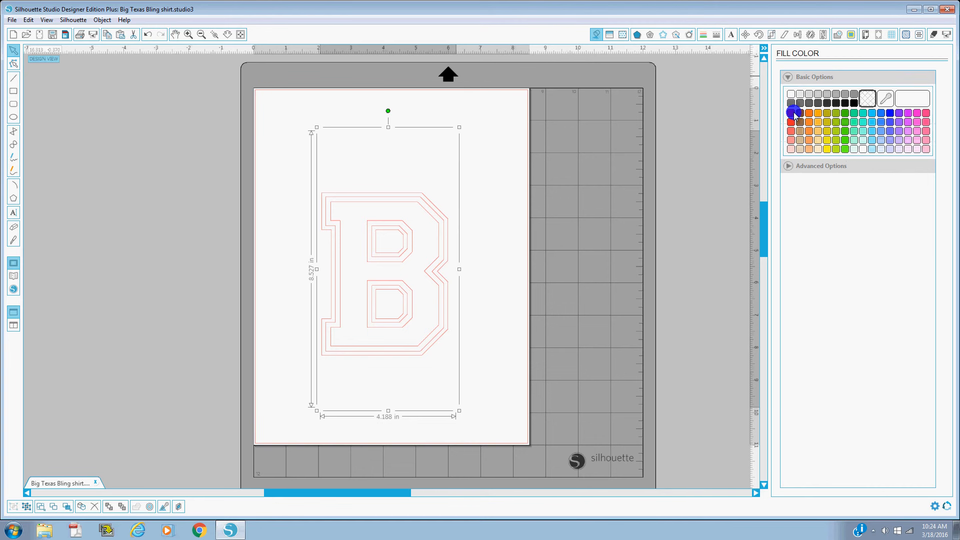
{"action": "left_click", "coordinate": [793, 114]}
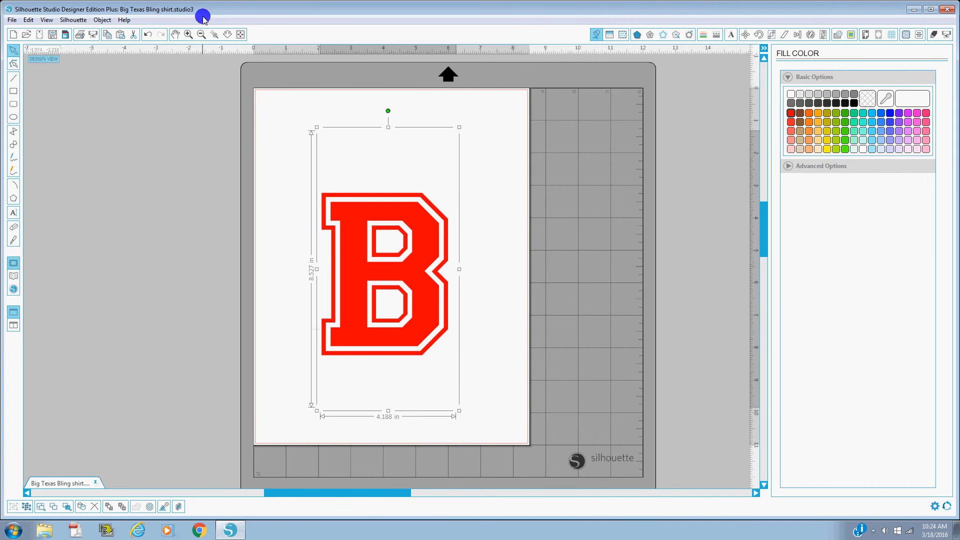
Duplicate the red letter B and move the copy off the page to its right side as a spare.
{"action": "left_click", "coordinate": [189, 34]}
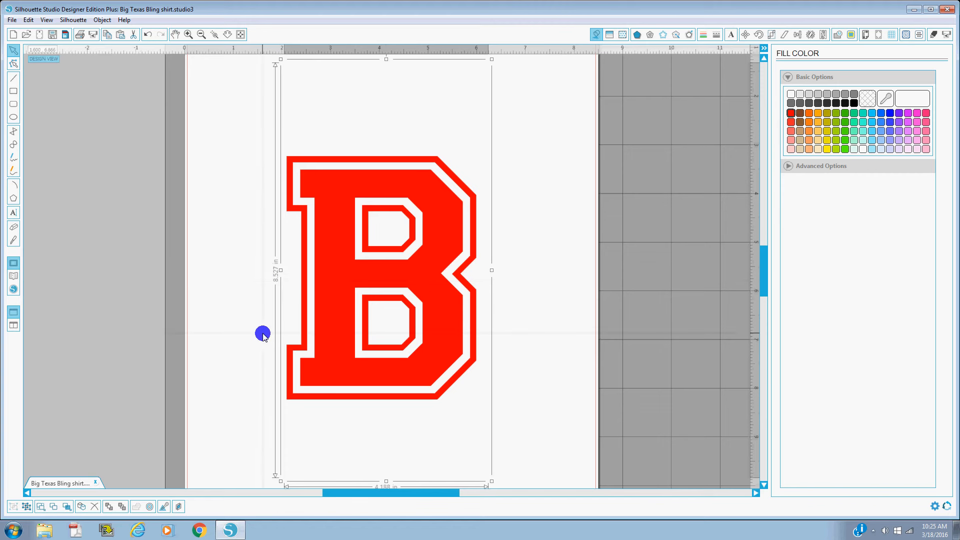
{"action": "right_click", "coordinate": [411, 275]}
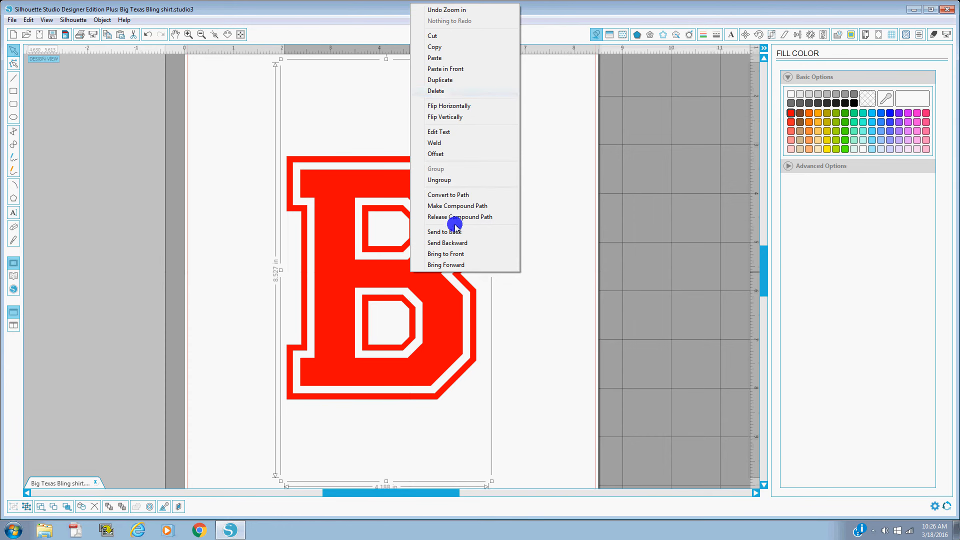
{"action": "left_click", "coordinate": [444, 82]}
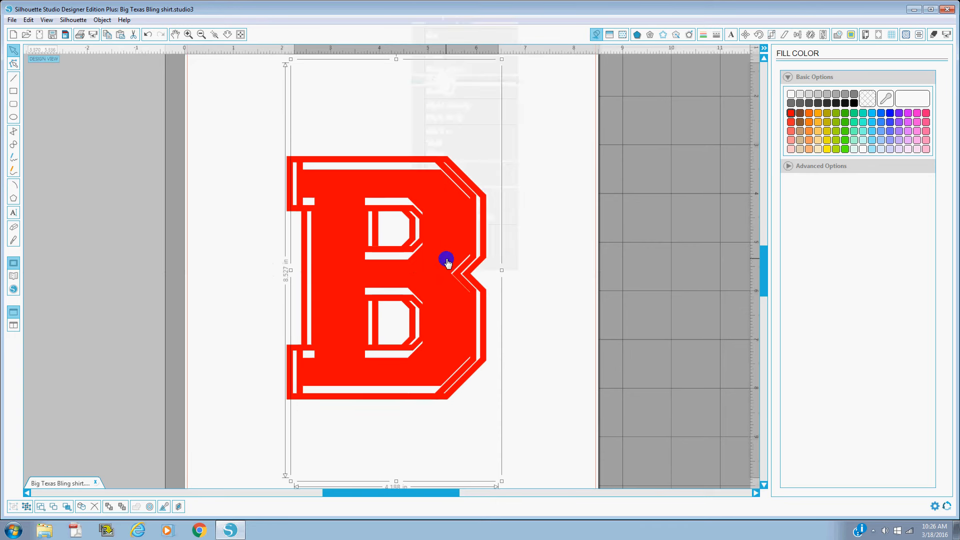
{"action": "left_click_drag", "start_coordinate": [428, 284], "coordinate": [700, 294]}
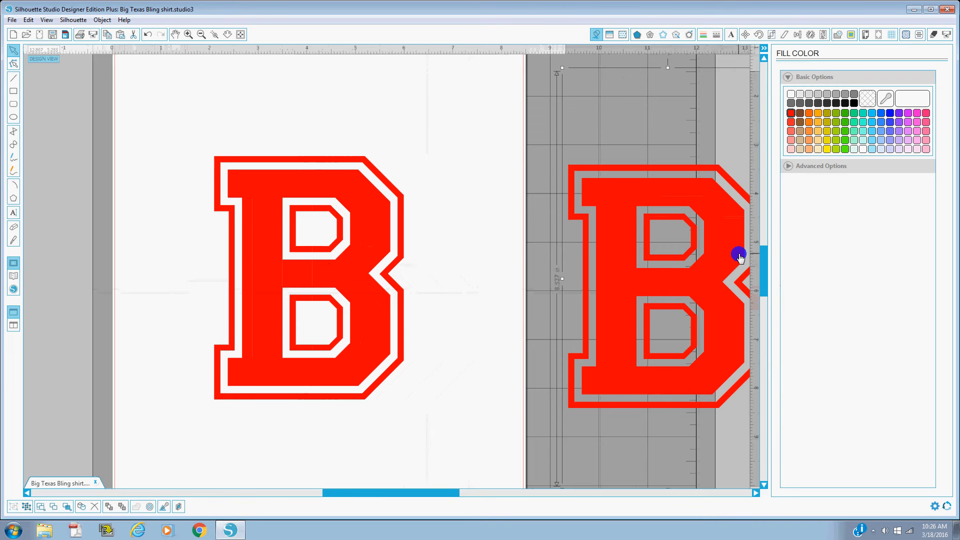
Ungroup the letter B on the page and release its compound path into separate shapes.
{"action": "left_click_drag", "start_coordinate": [374, 494], "coordinate": [332, 500]}
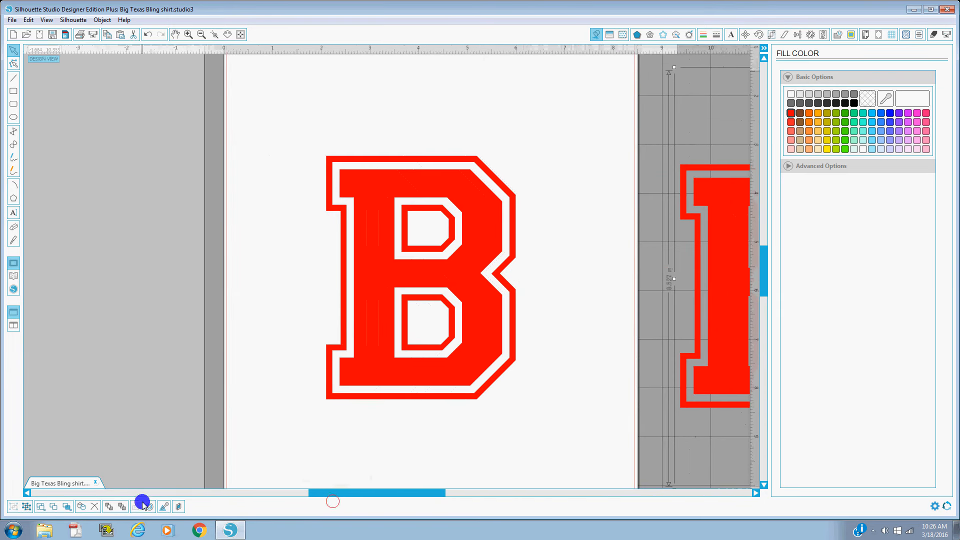
{"action": "left_click", "coordinate": [189, 34]}
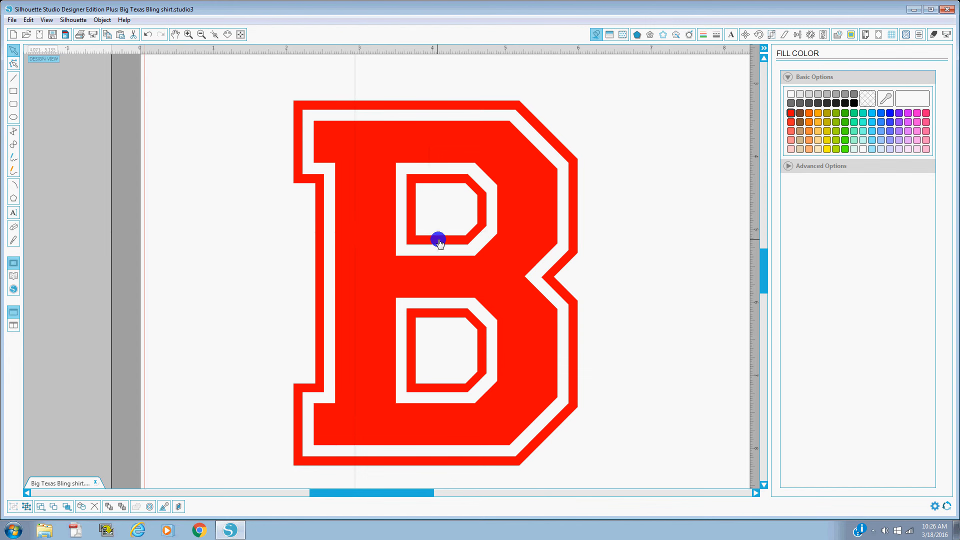
{"action": "left_click", "coordinate": [449, 278]}
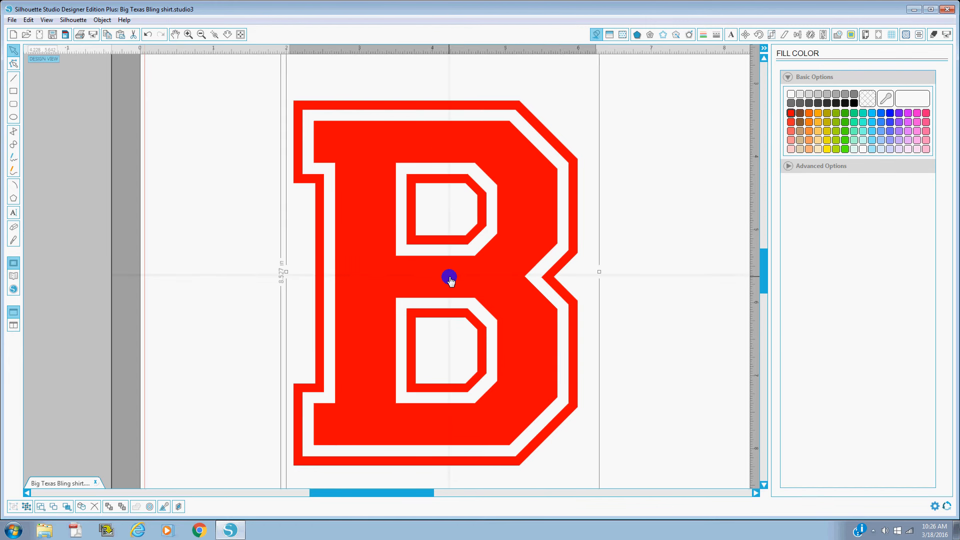
{"action": "right_click", "coordinate": [449, 278]}
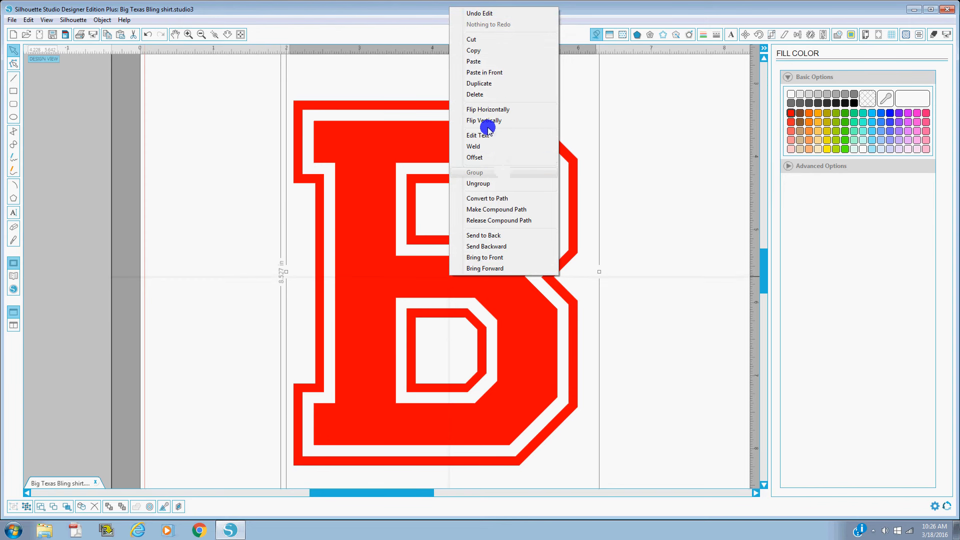
{"action": "left_click", "coordinate": [479, 184]}
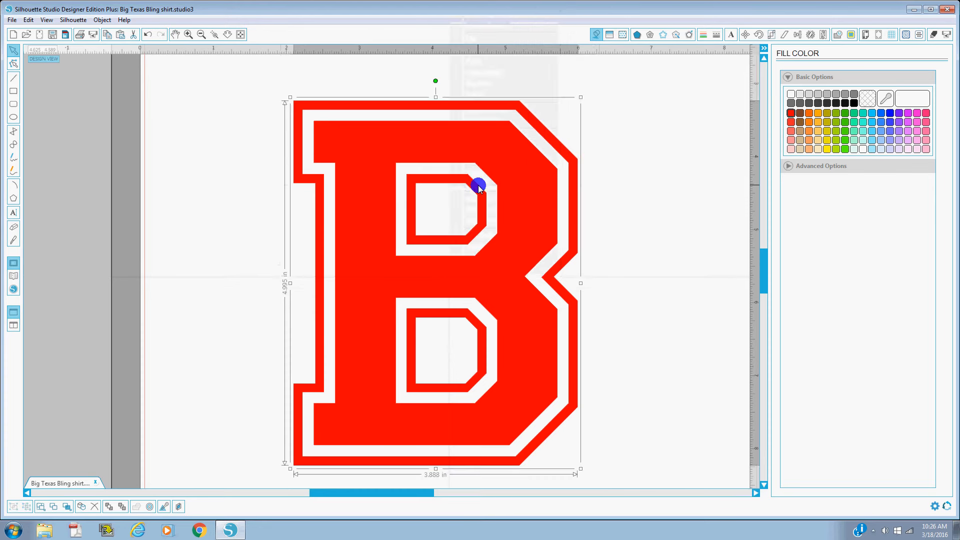
{"action": "right_click", "coordinate": [493, 280]}
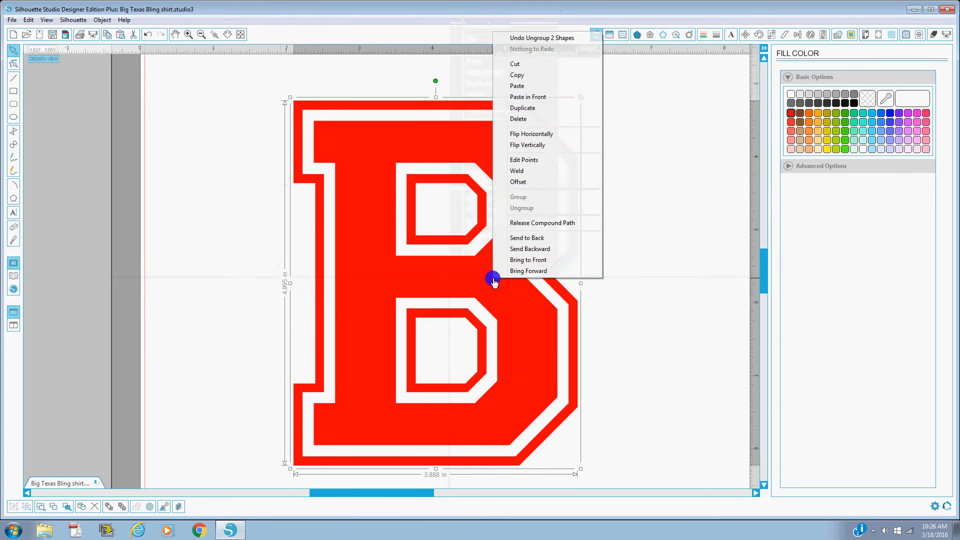
{"action": "left_click", "coordinate": [537, 224]}
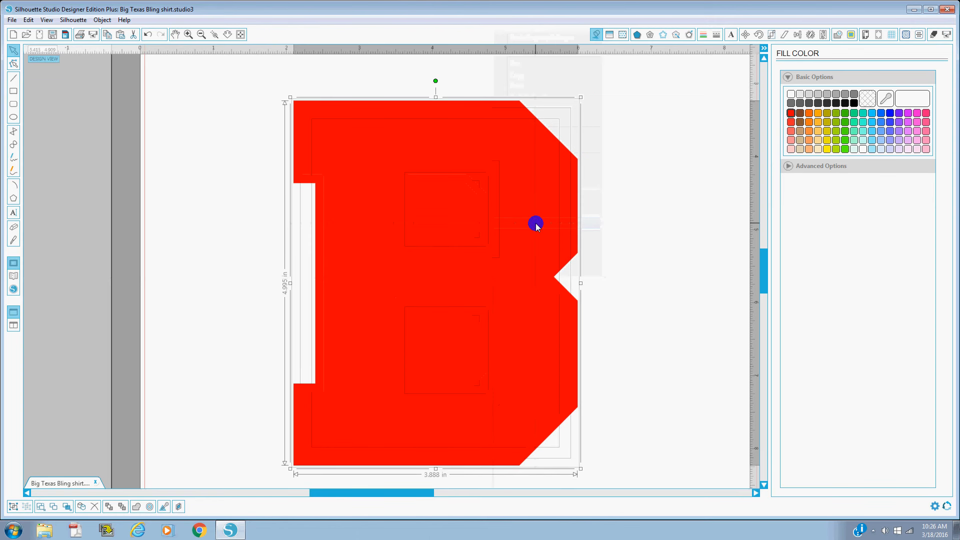
Fill the innermost shapes of the letter B's upper and lower counters with white.
{"action": "left_click", "coordinate": [634, 248]}
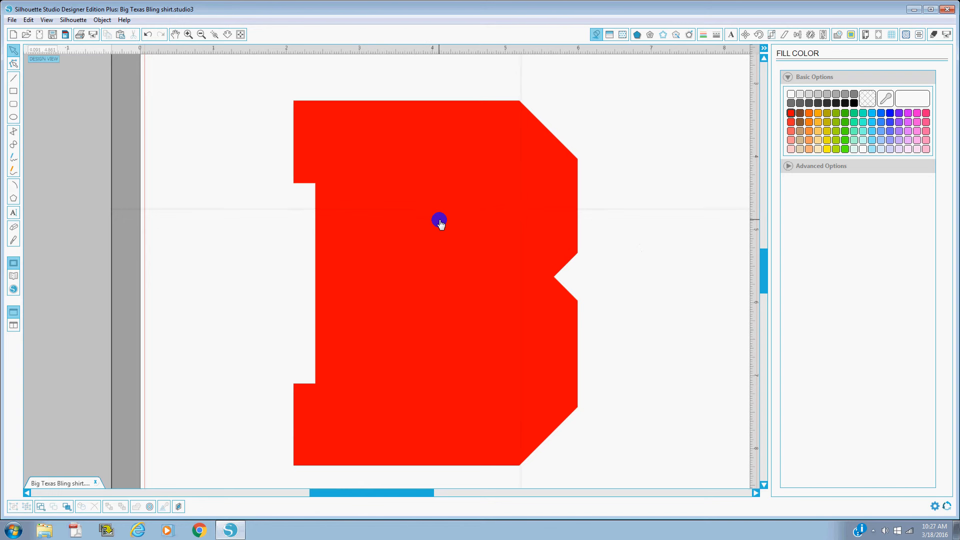
{"action": "left_click", "coordinate": [451, 219]}
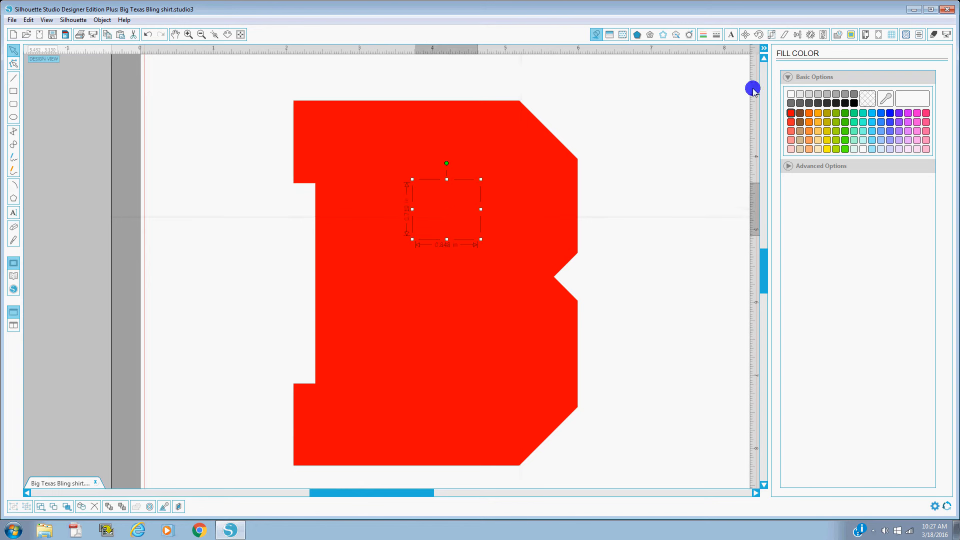
{"action": "left_click", "coordinate": [792, 94]}
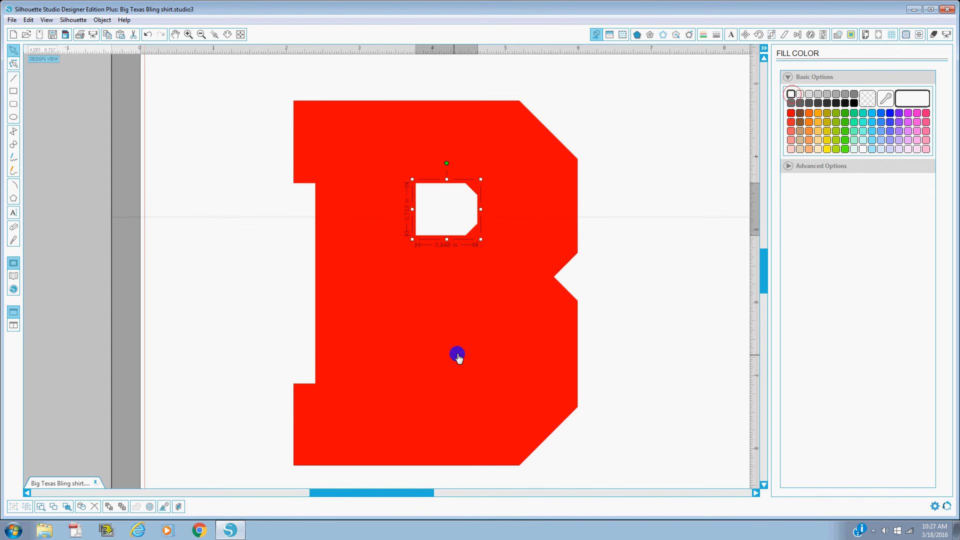
{"action": "left_click", "coordinate": [454, 364]}
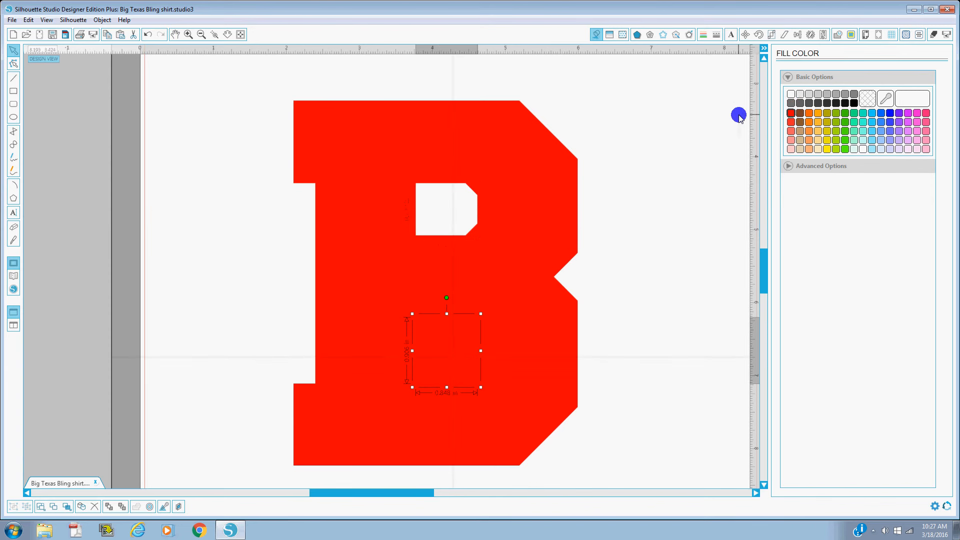
{"action": "left_click", "coordinate": [792, 94]}
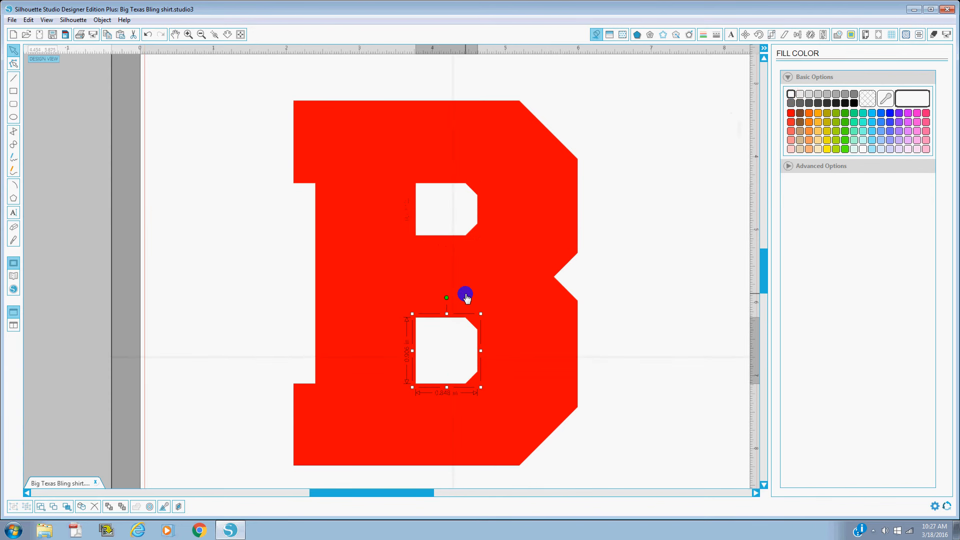
Fill the largest outline shape around each of the letter B's two counters with white.
{"action": "left_click", "coordinate": [461, 299]}
{"action": "left_click", "coordinate": [457, 299]}
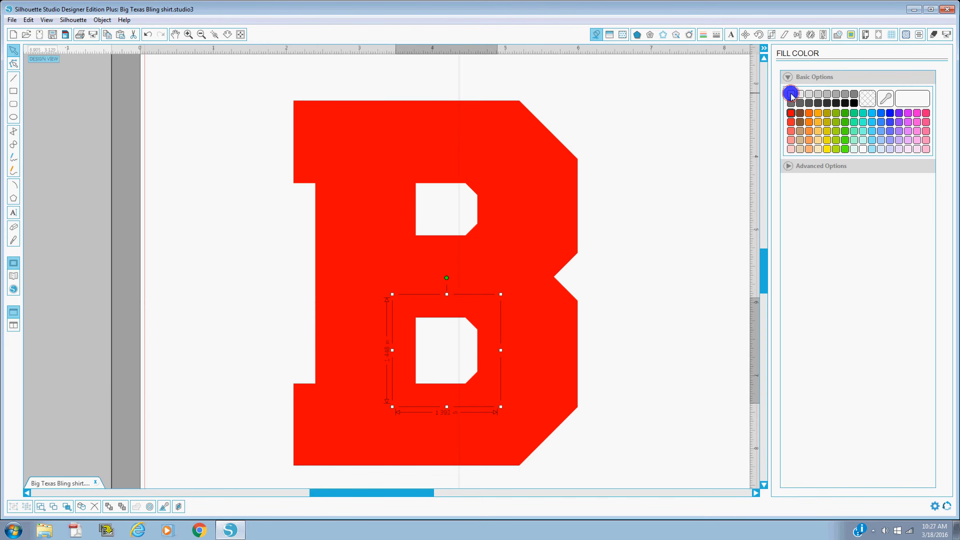
{"action": "left_click", "coordinate": [791, 94]}
{"action": "left_click", "coordinate": [440, 253]}
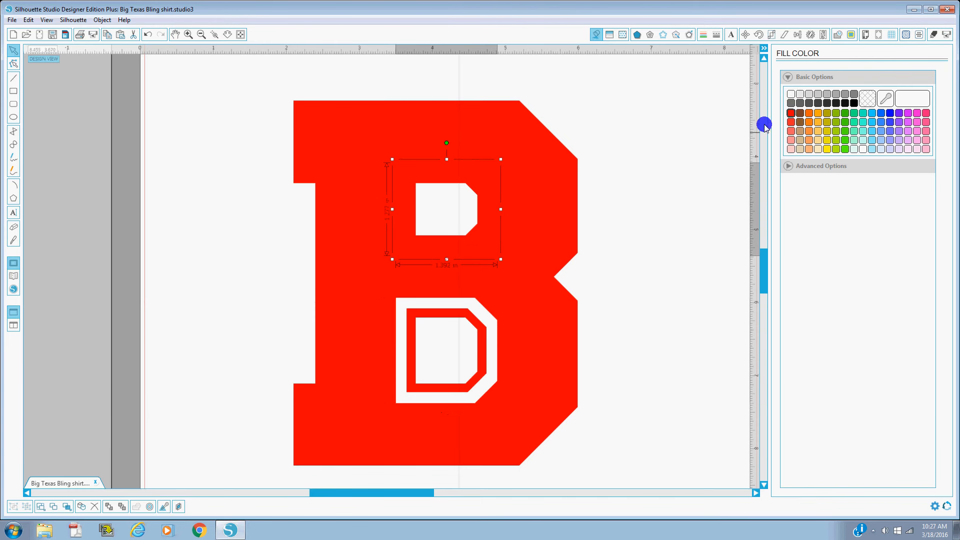
{"action": "left_click", "coordinate": [791, 95]}
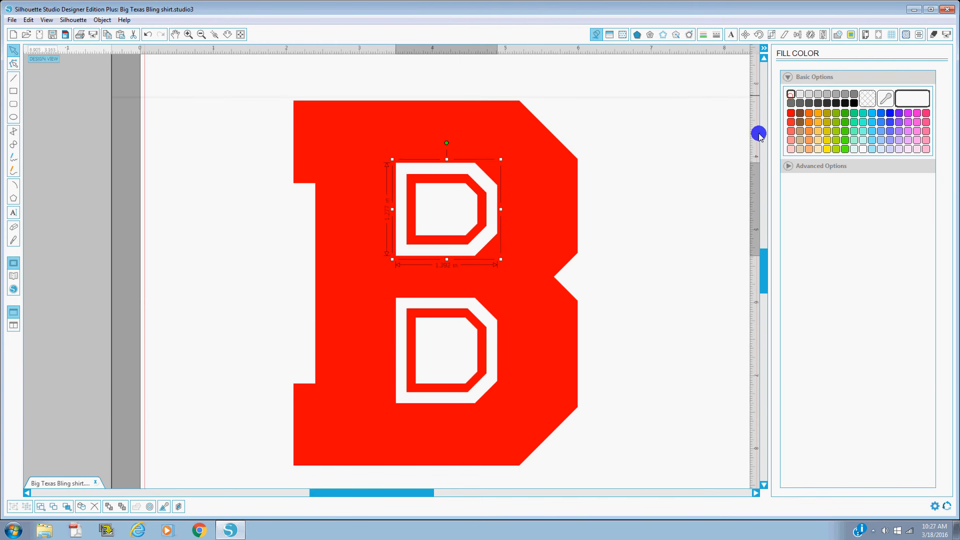
{"action": "left_click", "coordinate": [571, 231]}
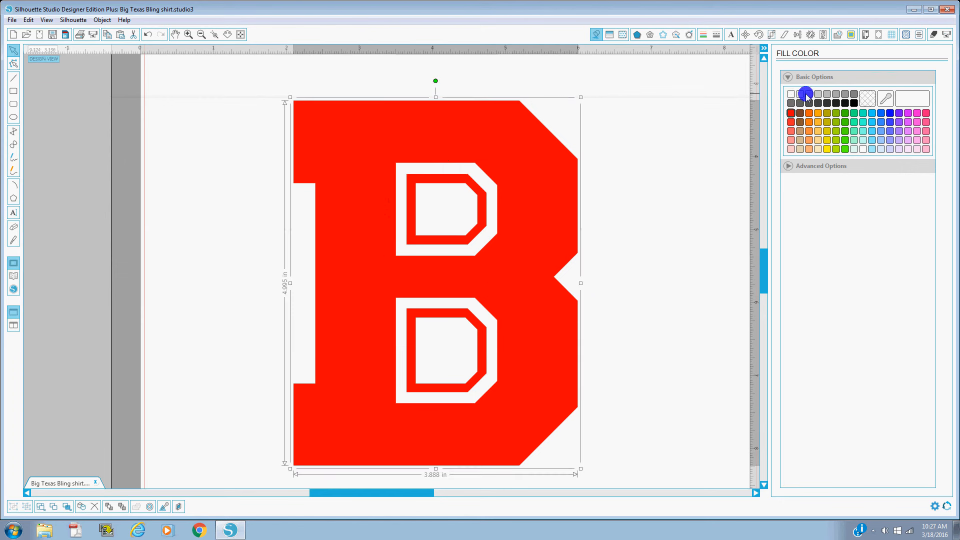
{"action": "left_click", "coordinate": [791, 94]}
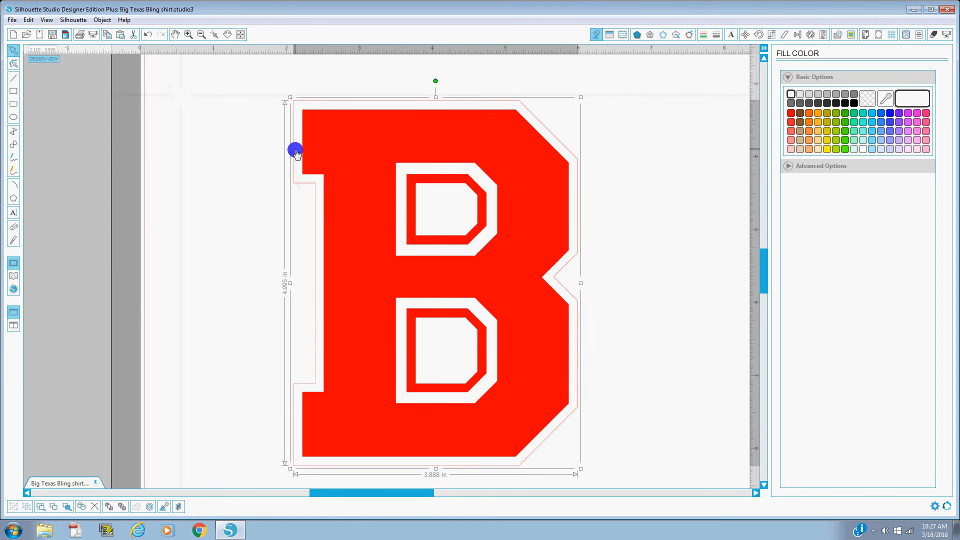
{"action": "left_click", "coordinate": [148, 34]}
{"action": "left_click", "coordinate": [147, 33]}
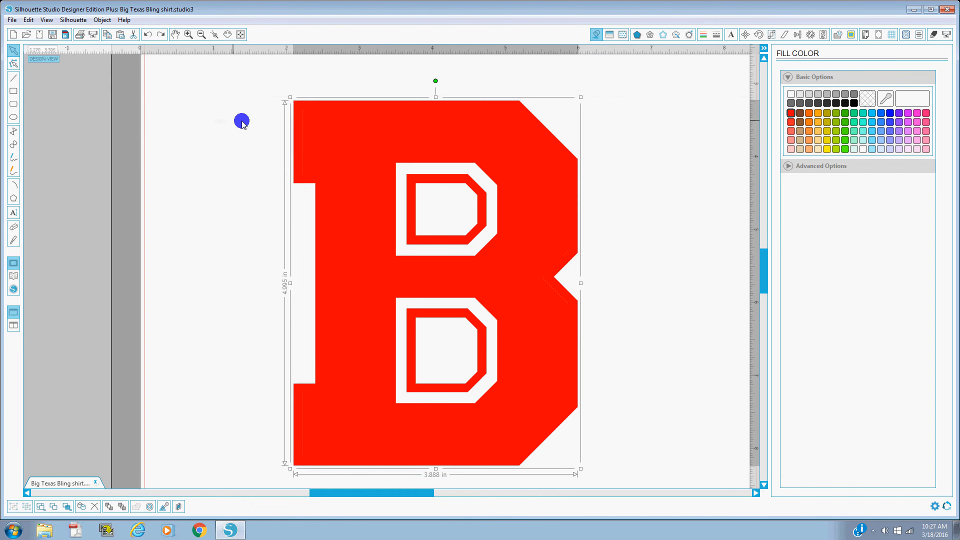
Fill the second outline shape, just inside the letter B's outermost contour, with white and deselect it.
{"action": "left_click", "coordinate": [295, 134]}
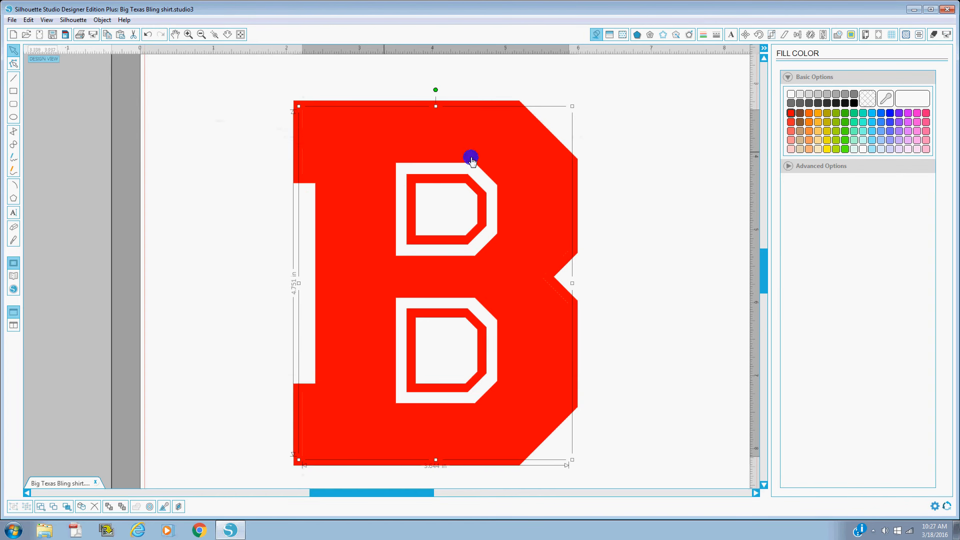
{"action": "left_click", "coordinate": [791, 94]}
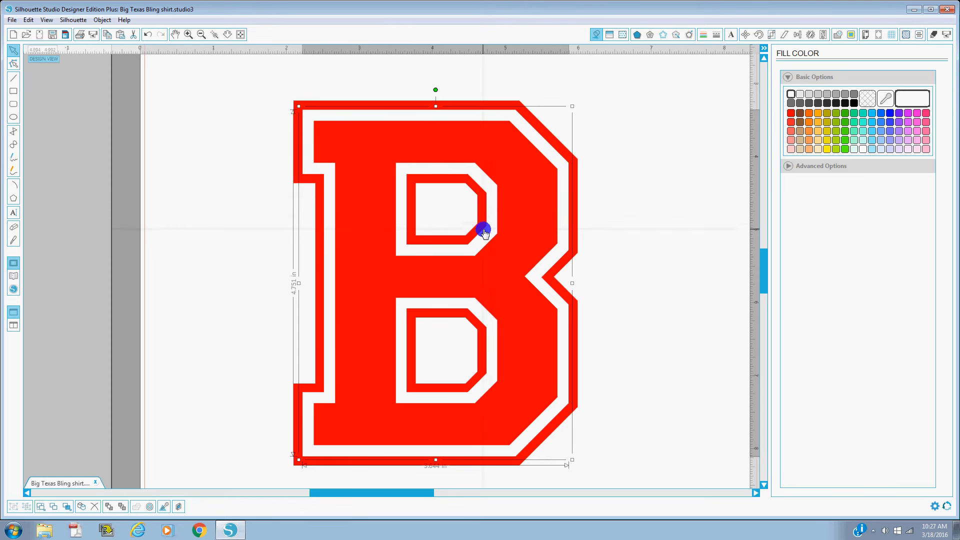
{"action": "left_click", "coordinate": [244, 270]}
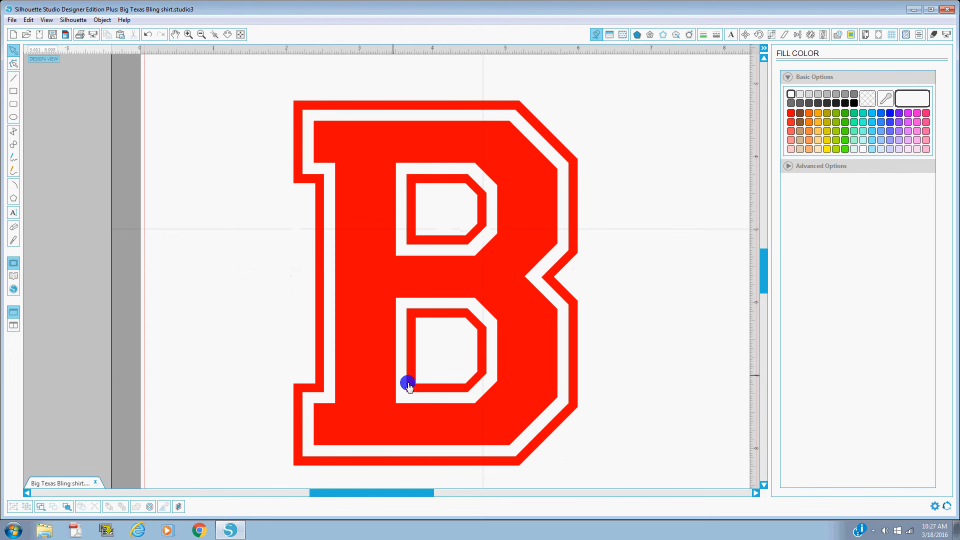
Move the inner red letter and the outer red border apart to check they are separate shapes, and undo both moves.
{"action": "left_click_drag", "start_coordinate": [534, 384], "coordinate": [728, 356]}
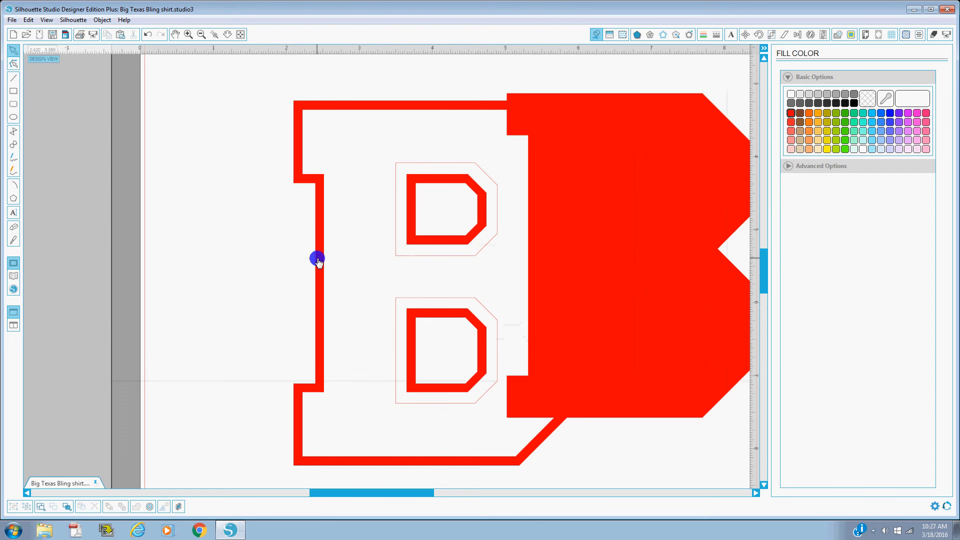
{"action": "left_click_drag", "start_coordinate": [317, 260], "coordinate": [230, 268]}
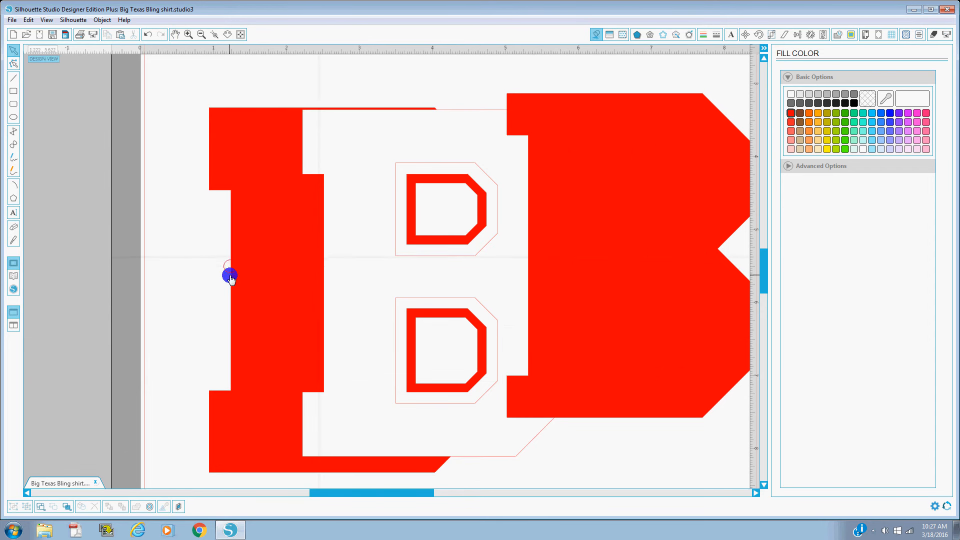
{"action": "left_click", "coordinate": [149, 35]}
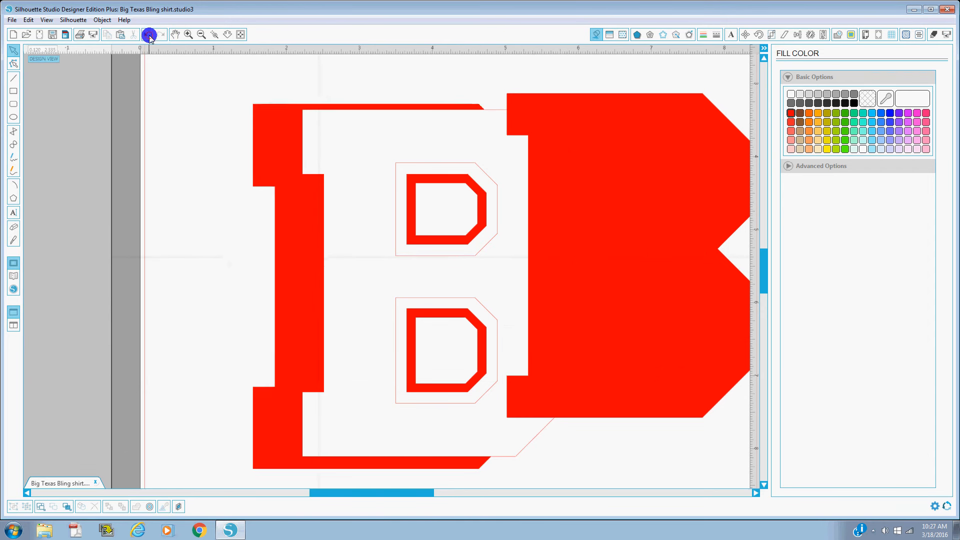
{"action": "left_click", "coordinate": [149, 35]}
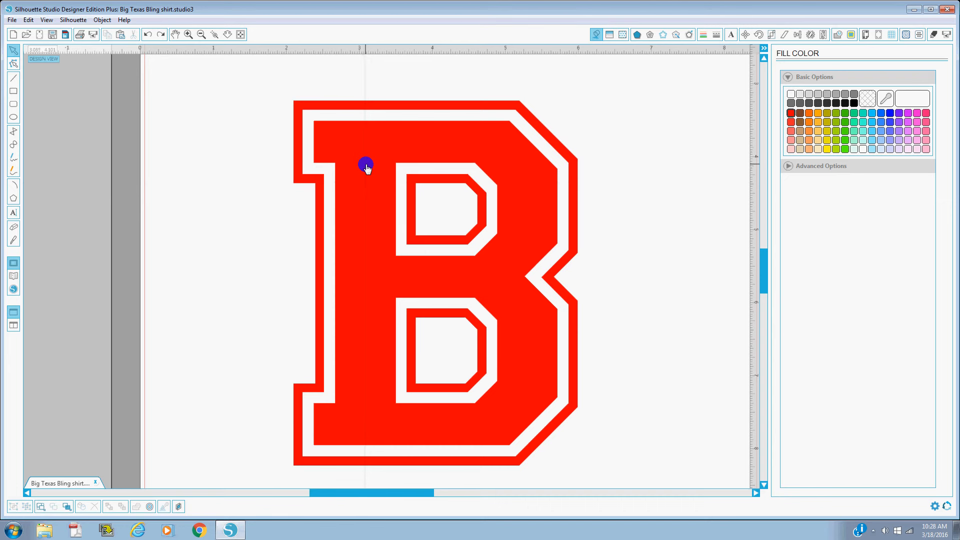
Create an outward offset of the inner red letter B at a distance of 0.075 in with square corners.
{"action": "right_click", "coordinate": [369, 197]}
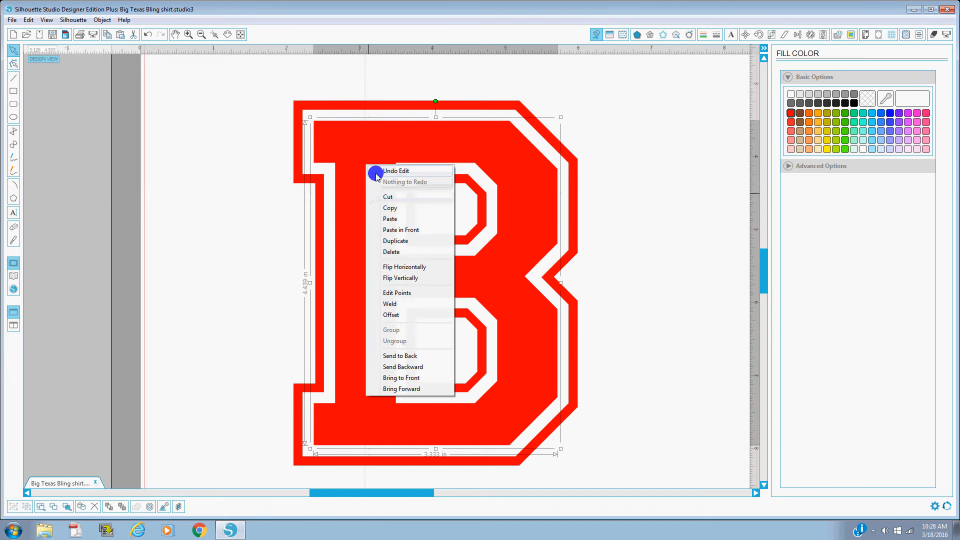
{"action": "left_click", "coordinate": [363, 145]}
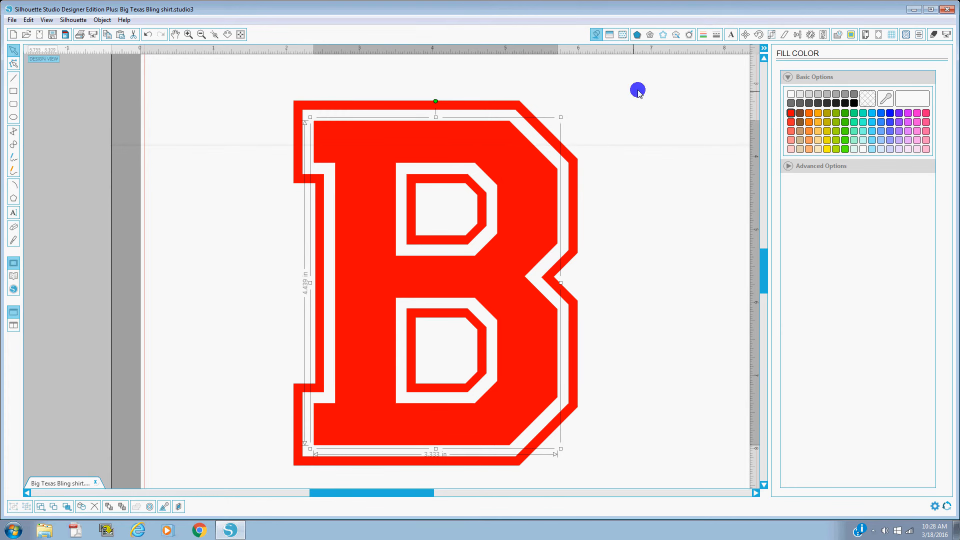
{"action": "left_click", "coordinate": [689, 35]}
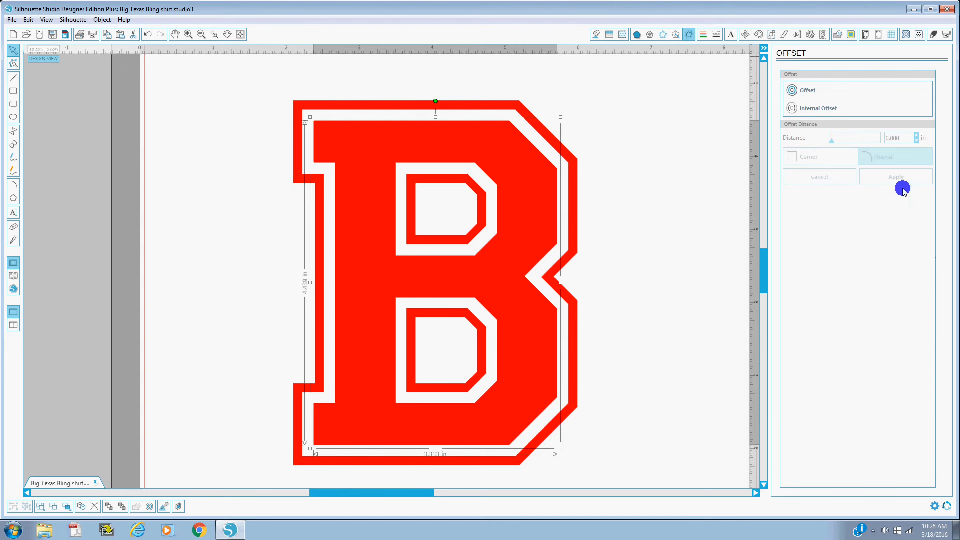
{"action": "left_click", "coordinate": [809, 91]}
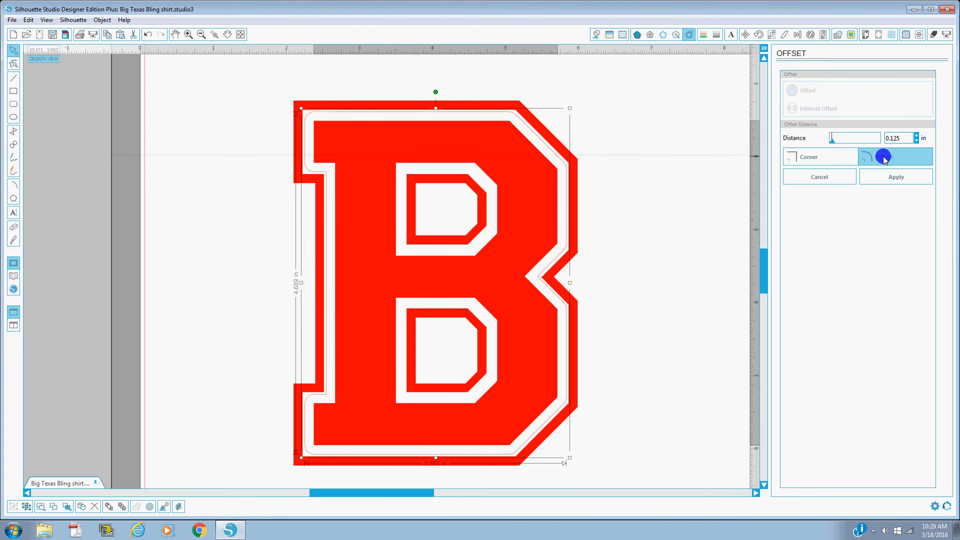
{"action": "left_click", "coordinate": [813, 156]}
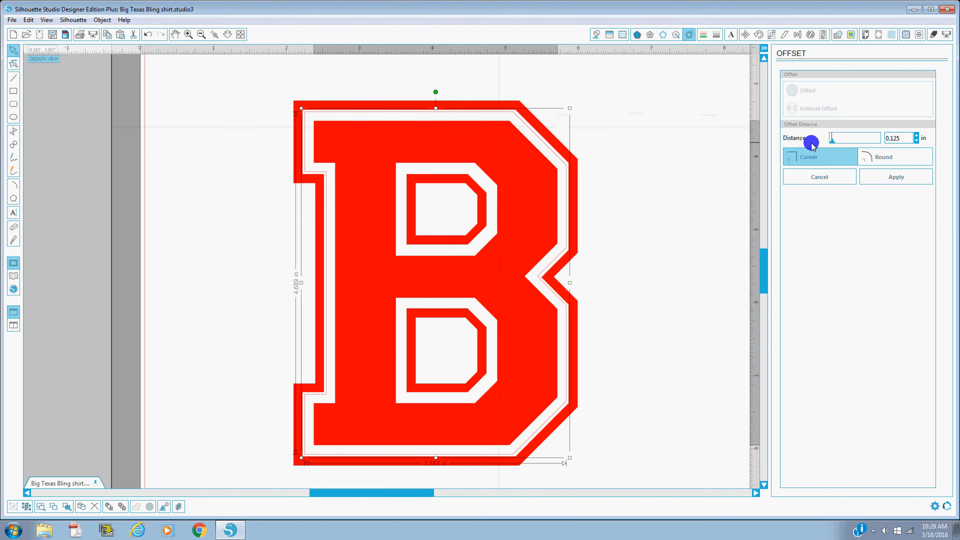
{"action": "left_click", "coordinate": [903, 136]}
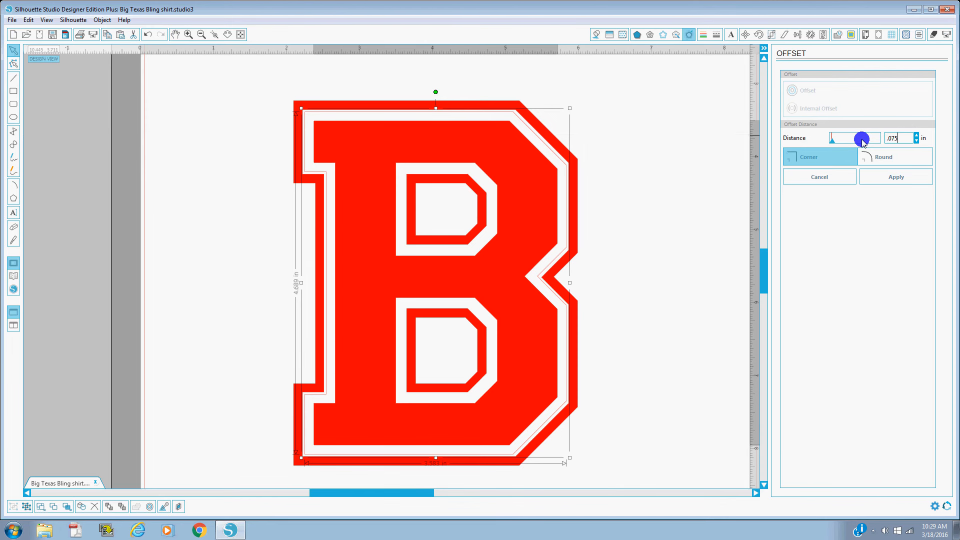
{"action": "left_click", "coordinate": [901, 178]}
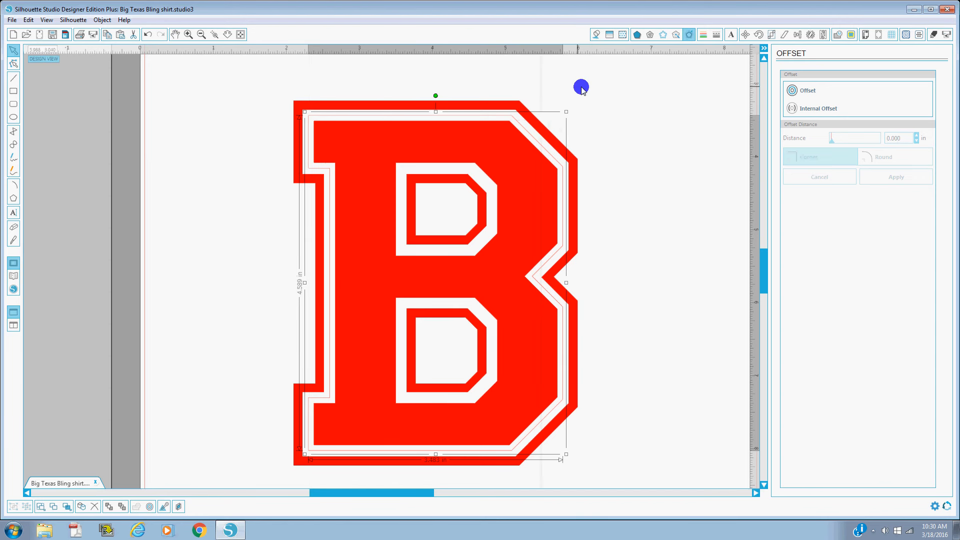
Add 10ss edge rhinestones along the letter B's offset outline and set their spacing to 0.016 in.
{"action": "left_click", "coordinate": [664, 37]}
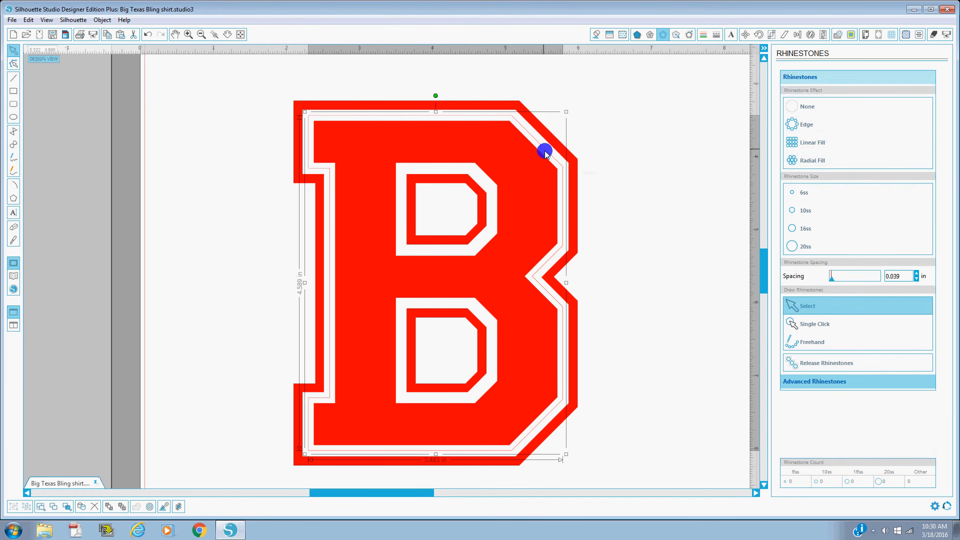
{"action": "left_click", "coordinate": [804, 126]}
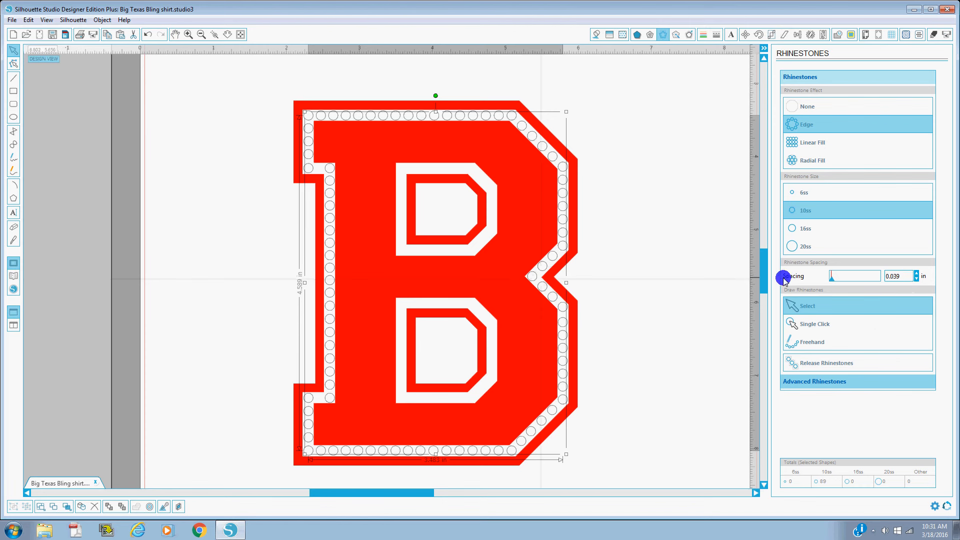
{"action": "left_click", "coordinate": [917, 281]}
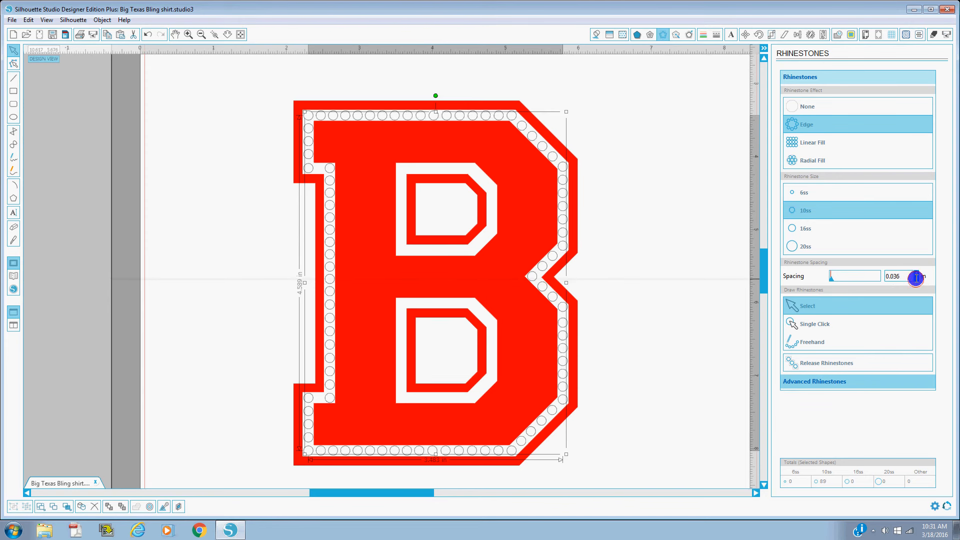
{"action": "left_click", "coordinate": [917, 280]}
{"action": "left_click", "coordinate": [916, 279]}
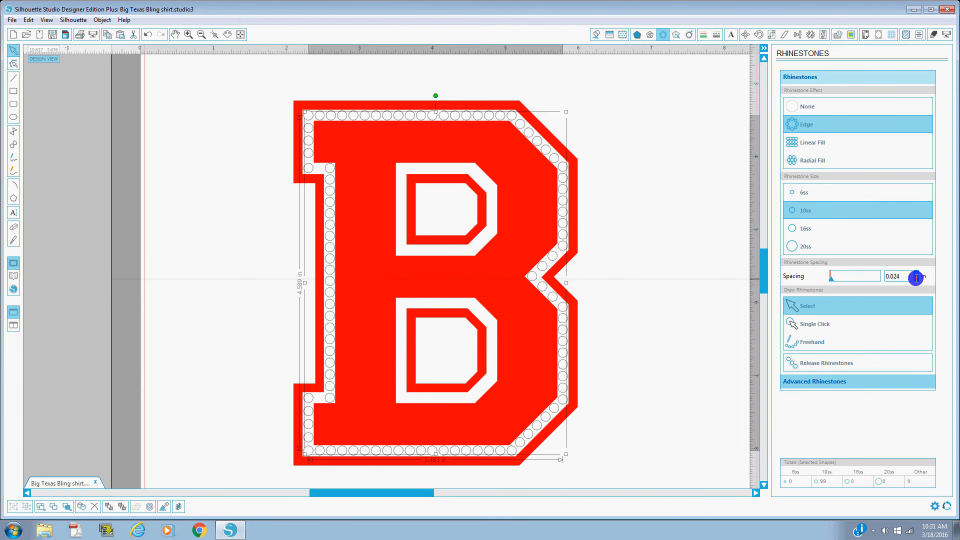
{"action": "left_click", "coordinate": [916, 278]}
{"action": "left_click", "coordinate": [916, 278]}
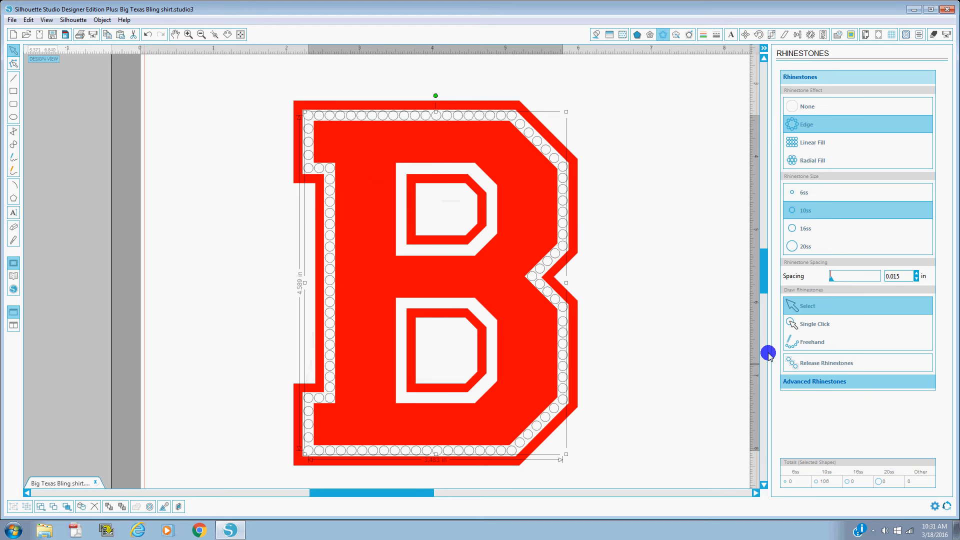
{"action": "left_click", "coordinate": [916, 273]}
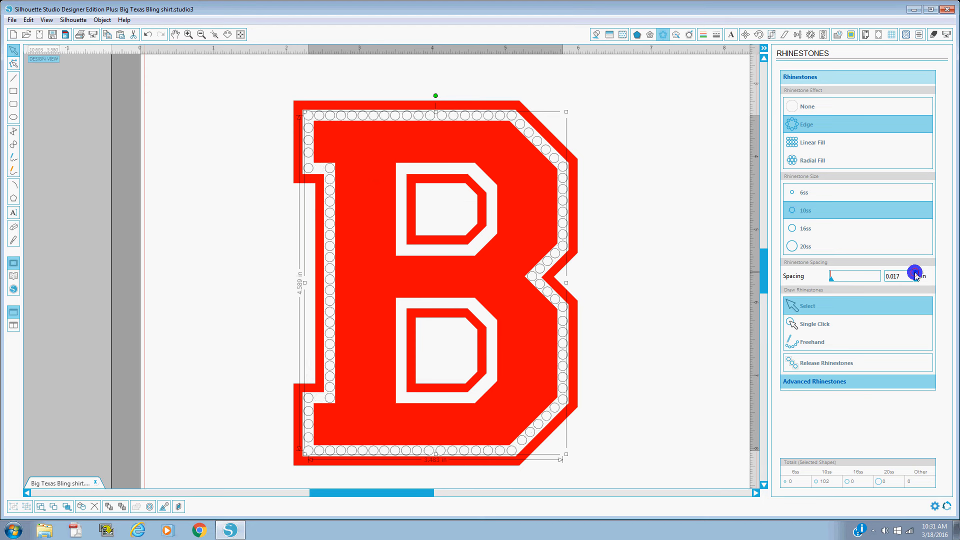
{"action": "left_click", "coordinate": [916, 273]}
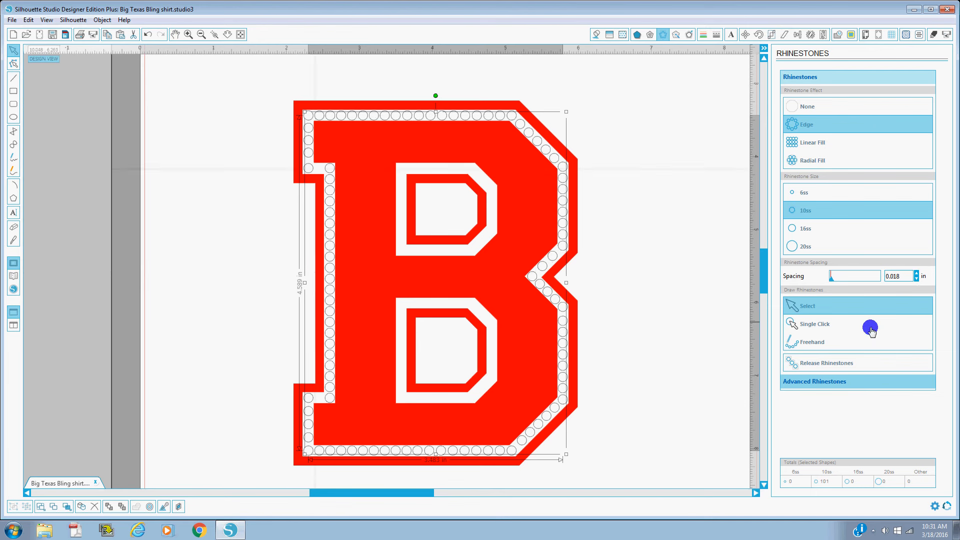
{"action": "left_click", "coordinate": [919, 281]}
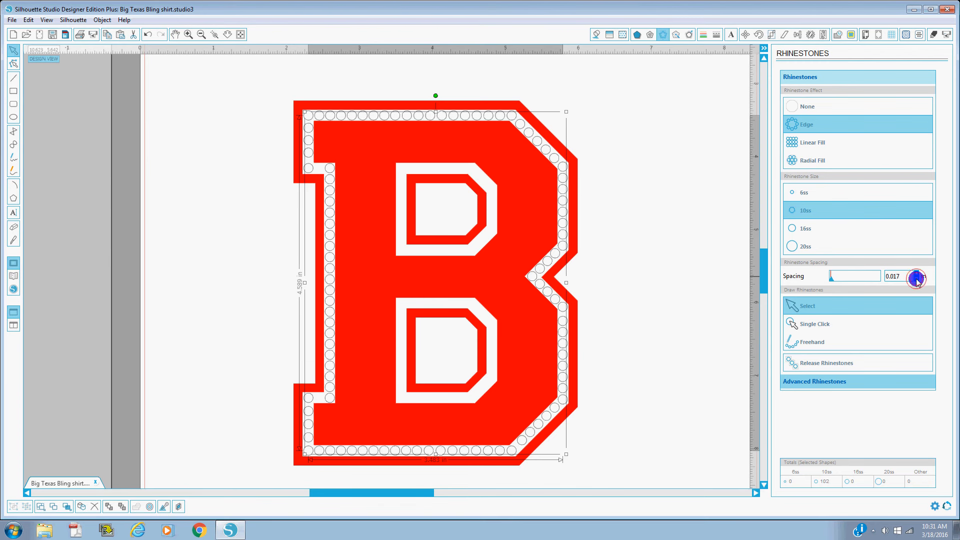
{"action": "left_click", "coordinate": [918, 282]}
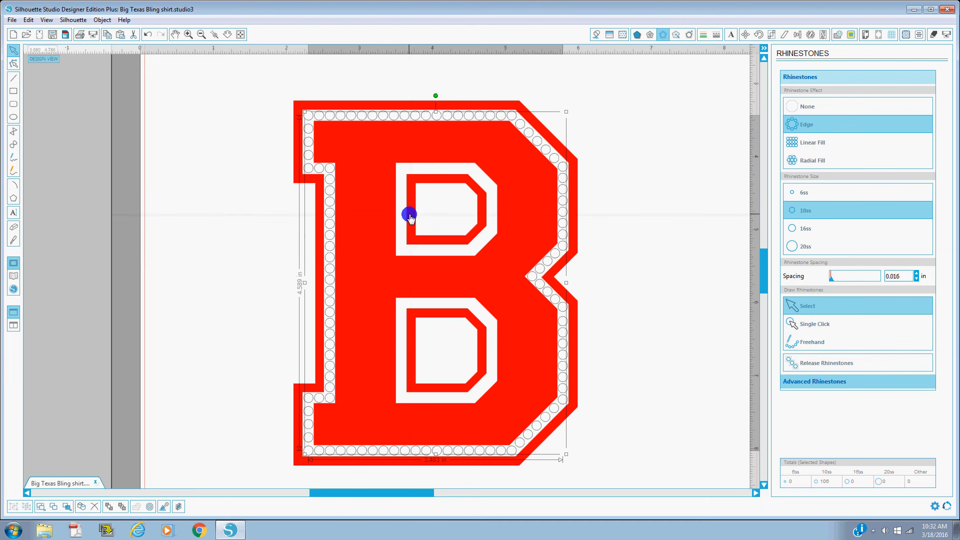
{"action": "left_click_drag", "start_coordinate": [411, 237], "coordinate": [409, 215]}
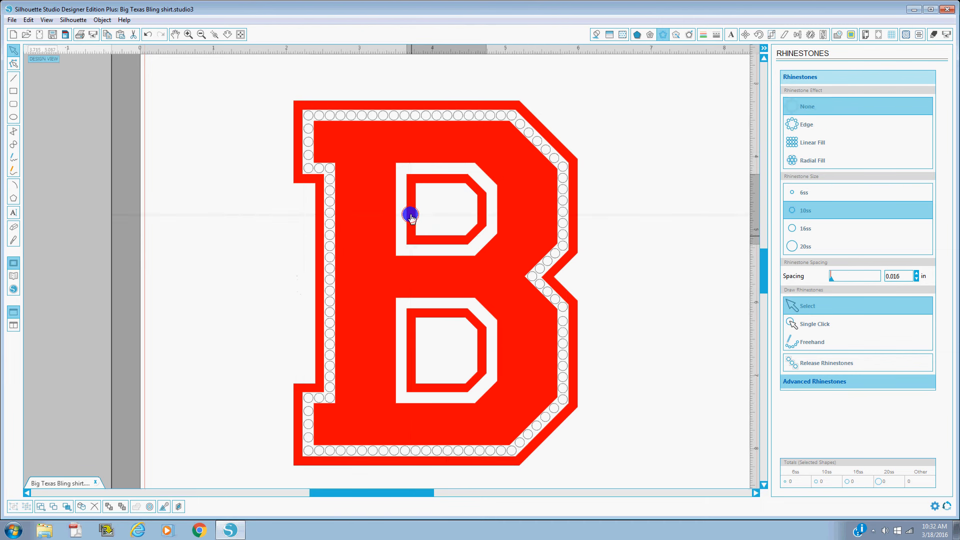
{"action": "left_click", "coordinate": [145, 35]}
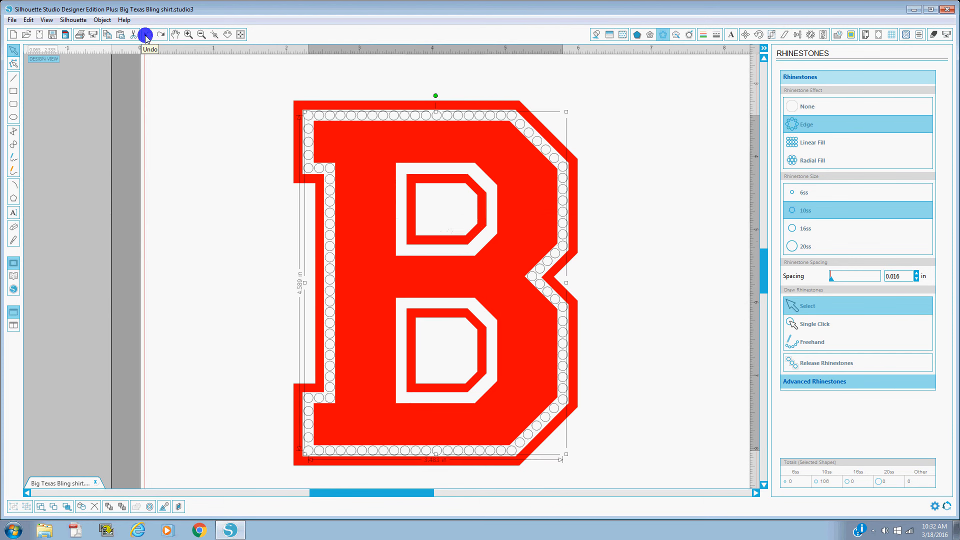
{"action": "left_click", "coordinate": [649, 212]}
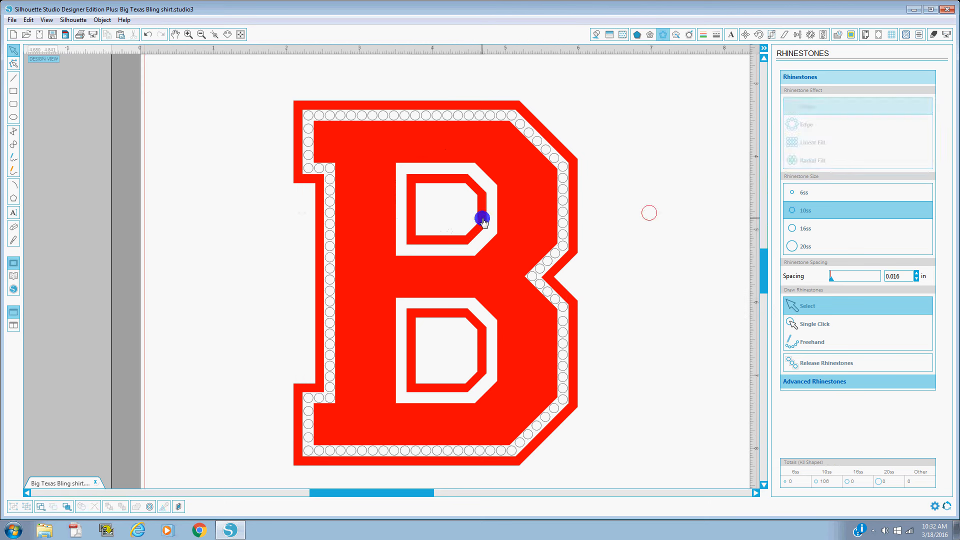
Create an outward offset of the red shape in the letter B's upper counter at 0.075 in with square corners.
{"action": "left_click", "coordinate": [484, 220]}
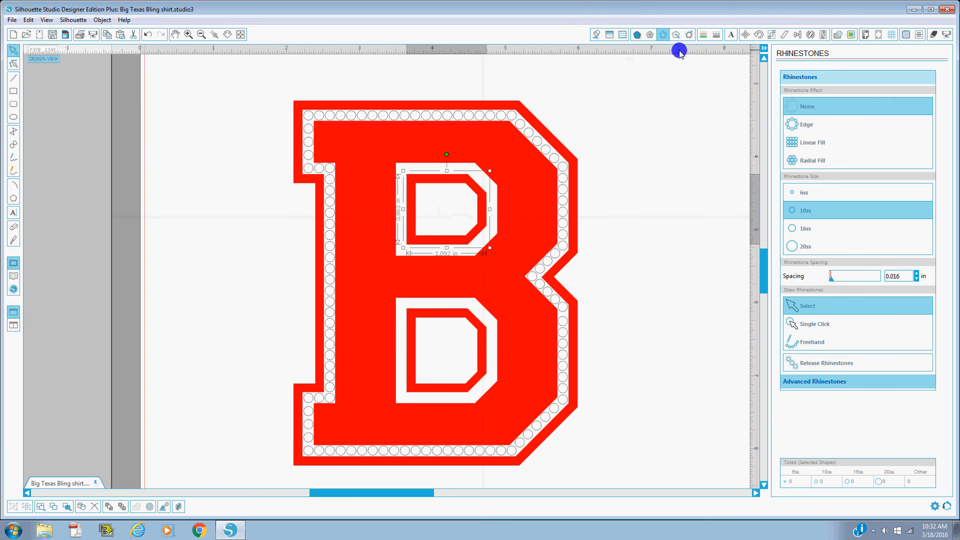
{"action": "left_click", "coordinate": [689, 35]}
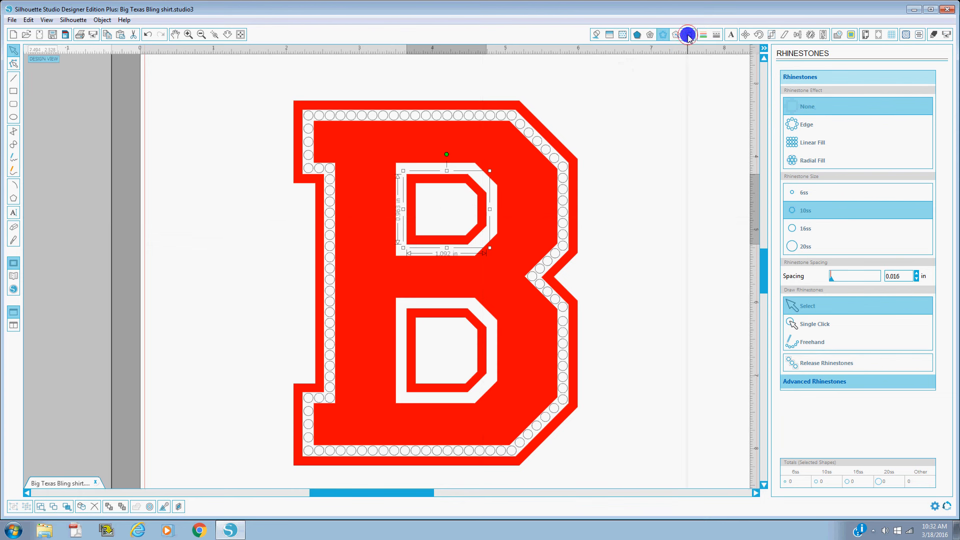
{"action": "left_click", "coordinate": [793, 93]}
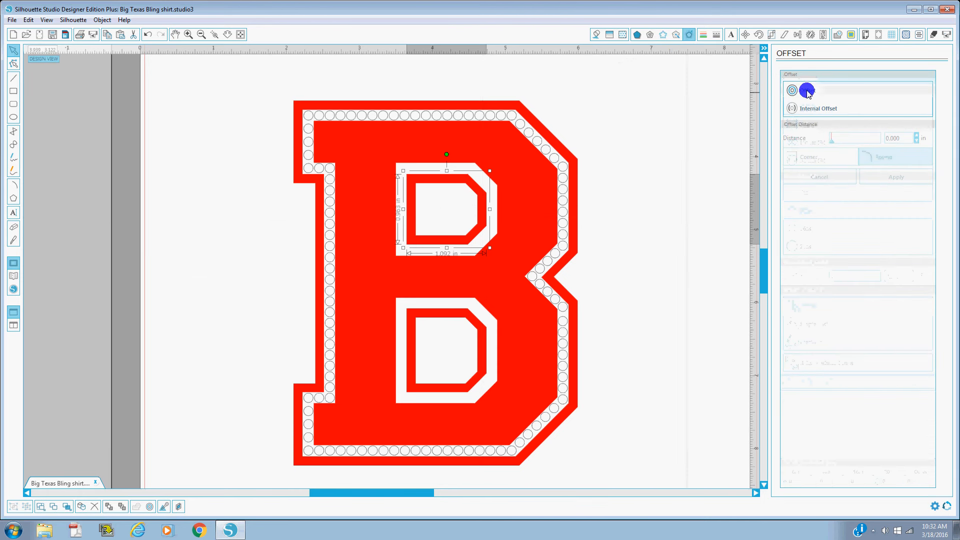
{"action": "left_click", "coordinate": [808, 93]}
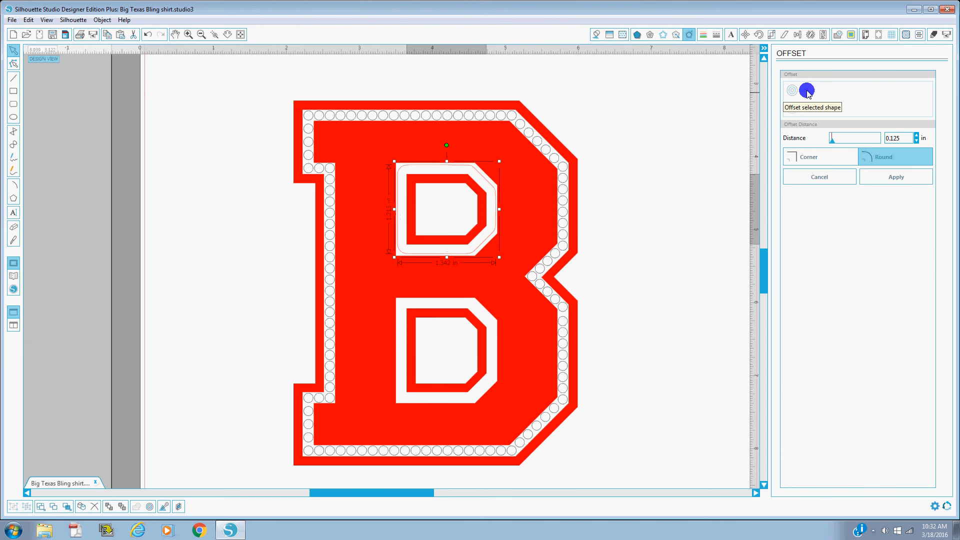
{"action": "left_click", "coordinate": [802, 159]}
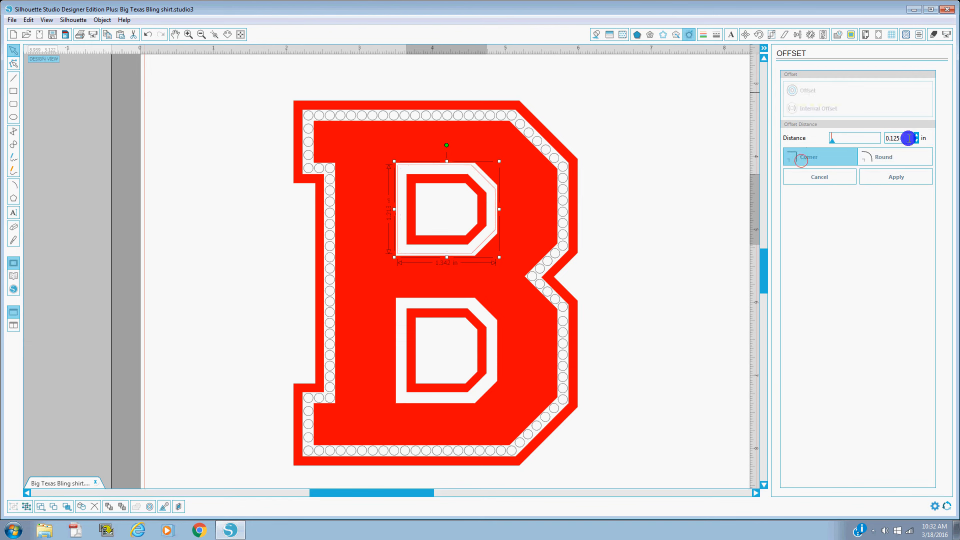
{"action": "left_click_drag", "start_coordinate": [908, 141], "coordinate": [871, 137]}
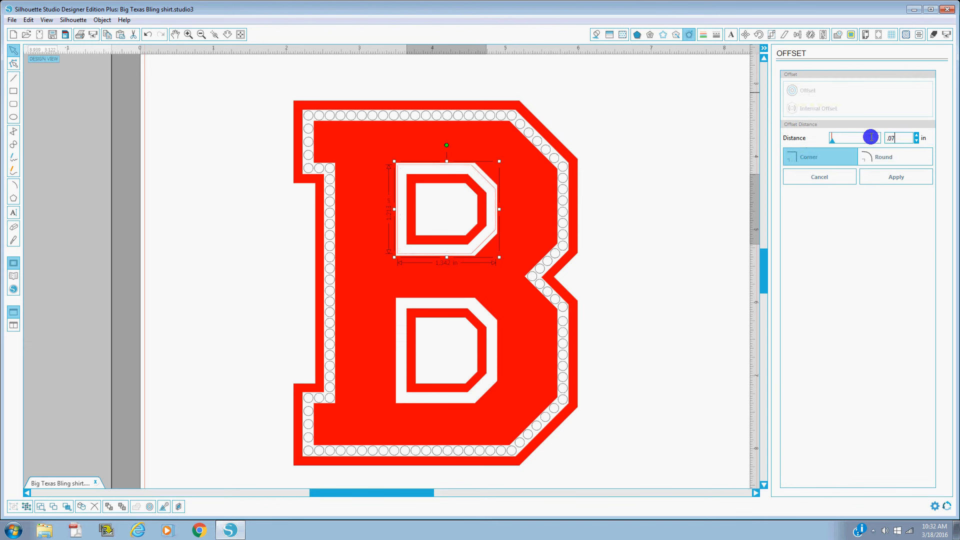
{"action": "key", "text": "Return"}
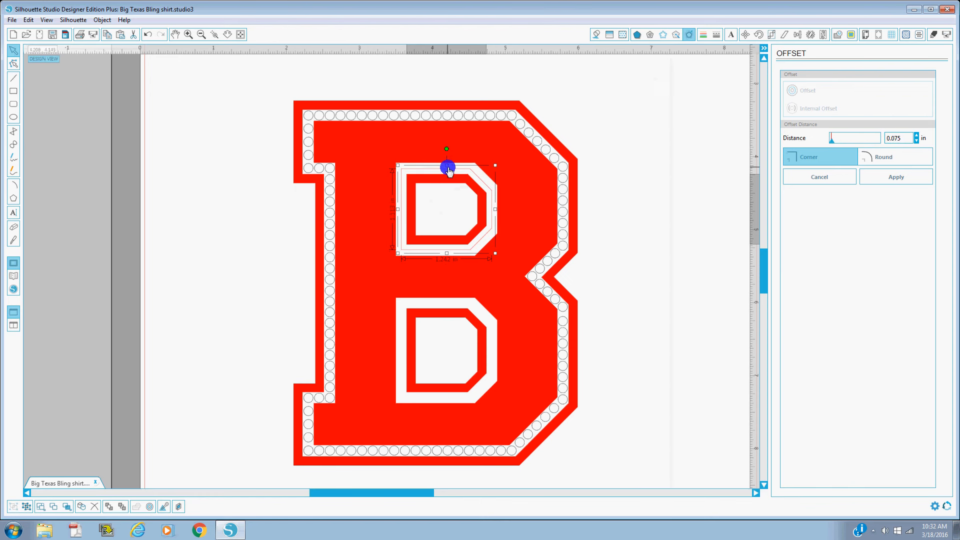
Add 10ss edge rhinestones along the upper counter's offset outline and set their spacing to 0.016 in.
{"action": "left_click", "coordinate": [664, 36]}
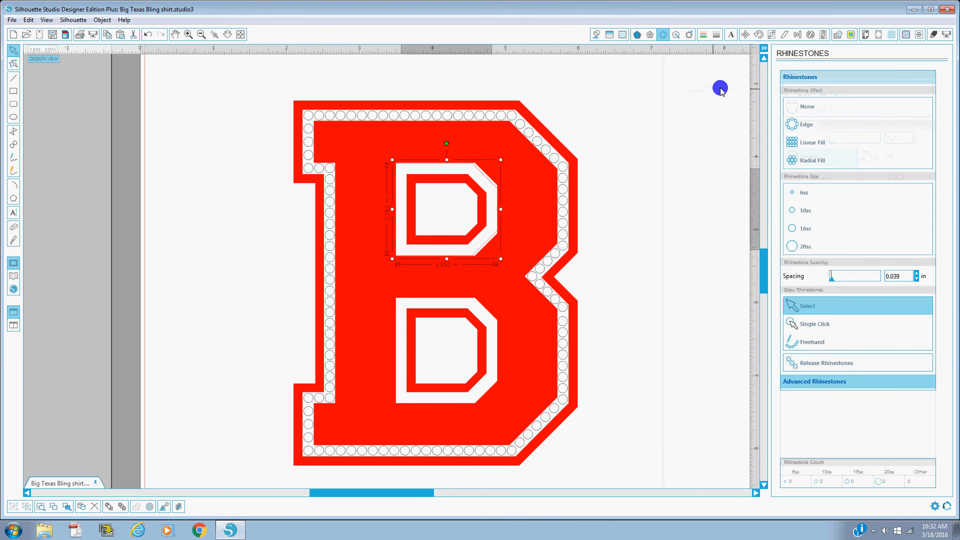
{"action": "left_click", "coordinate": [149, 34]}
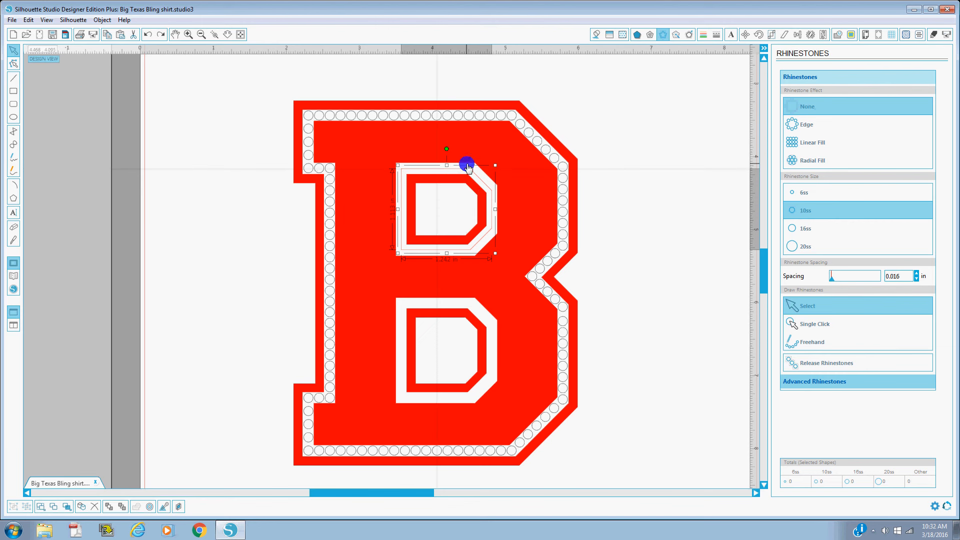
{"action": "left_click", "coordinate": [808, 125]}
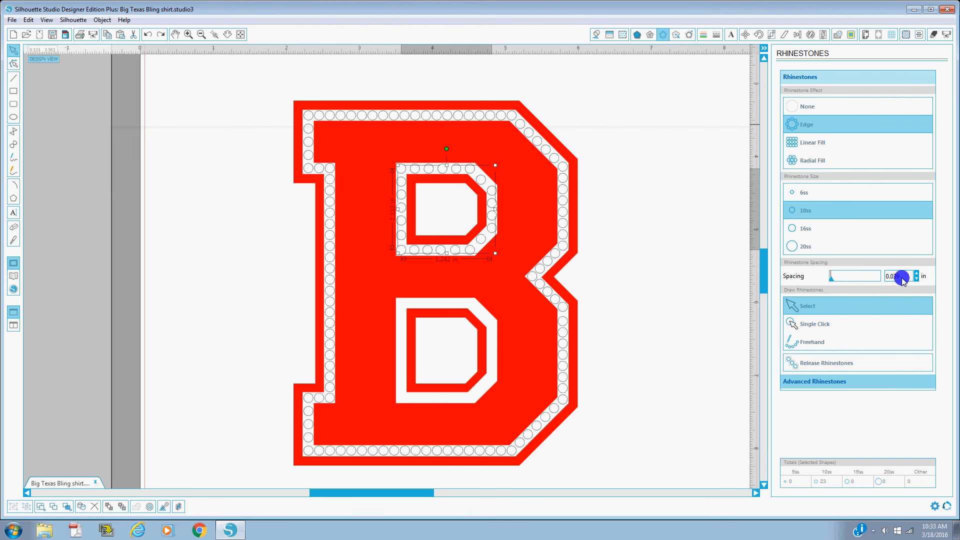
{"action": "left_click_drag", "start_coordinate": [910, 278], "coordinate": [884, 273]}
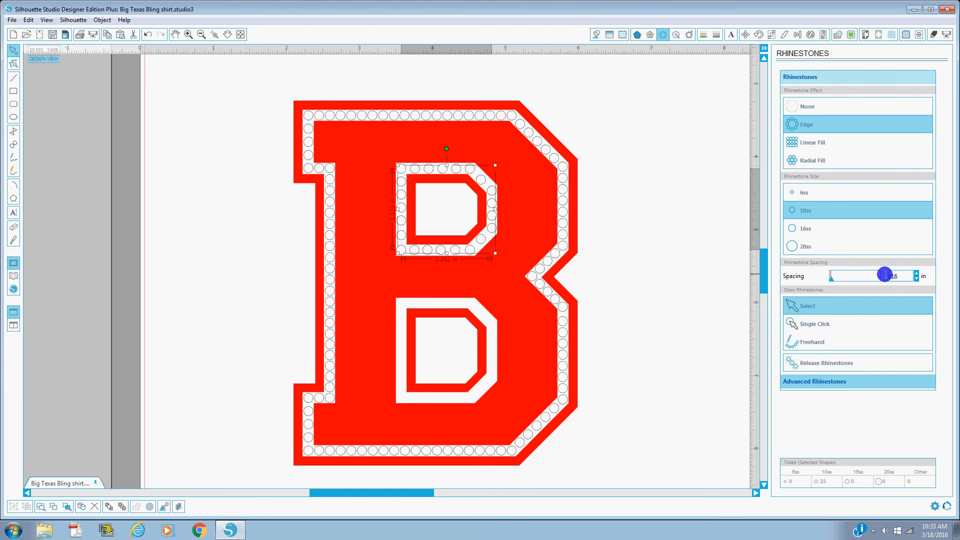
{"action": "left_click", "coordinate": [853, 419]}
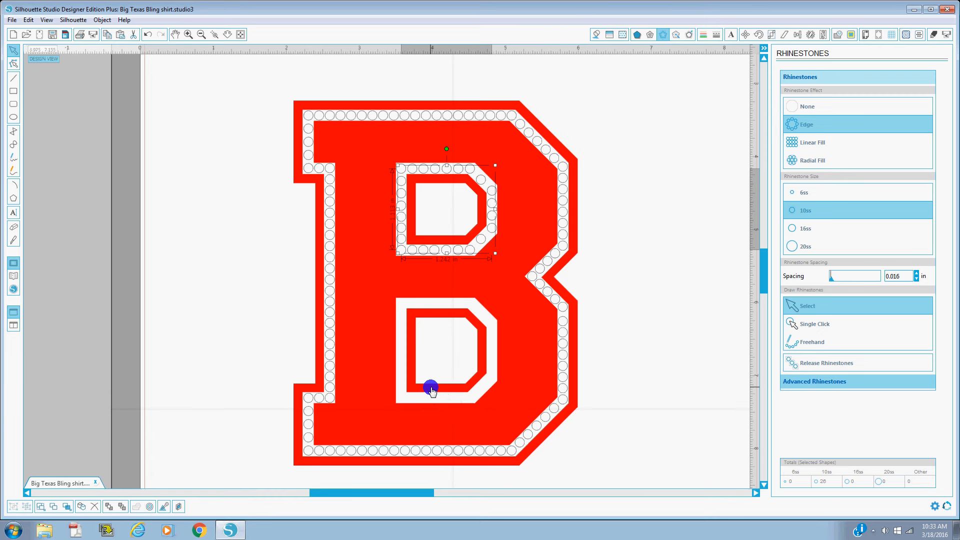
{"action": "left_click", "coordinate": [432, 391]}
{"action": "left_click_drag", "start_coordinate": [432, 390], "coordinate": [671, 386]}
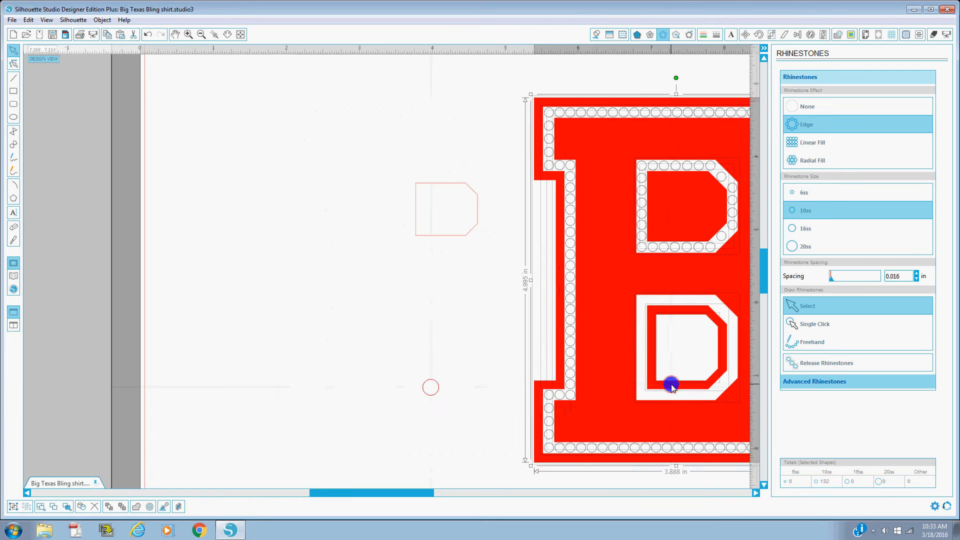
{"action": "left_click", "coordinate": [671, 386]}
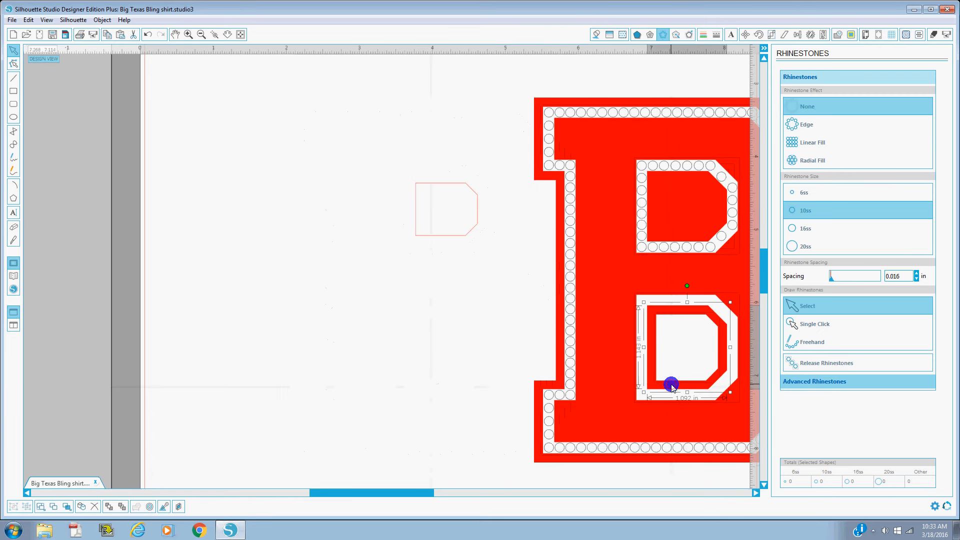
{"action": "left_click", "coordinate": [145, 35]}
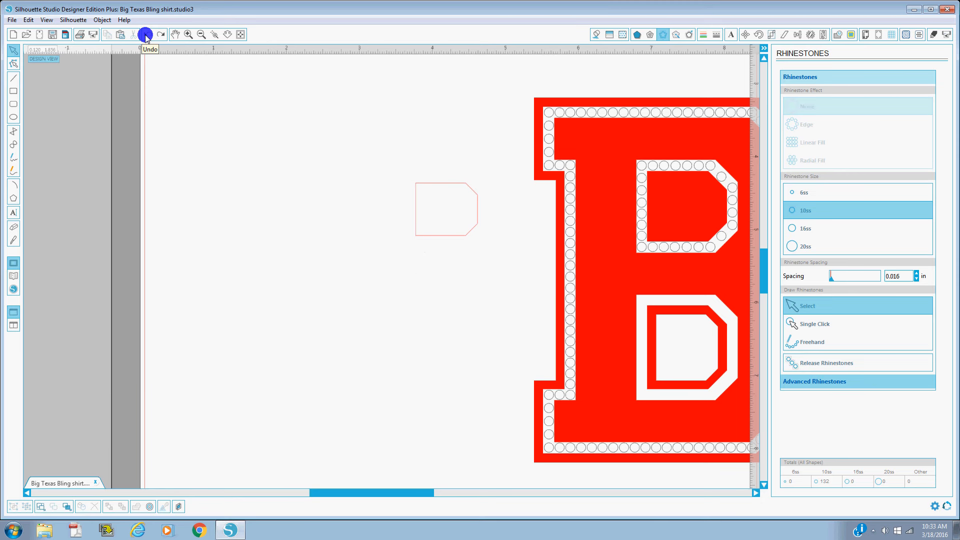
{"action": "left_click", "coordinate": [145, 36]}
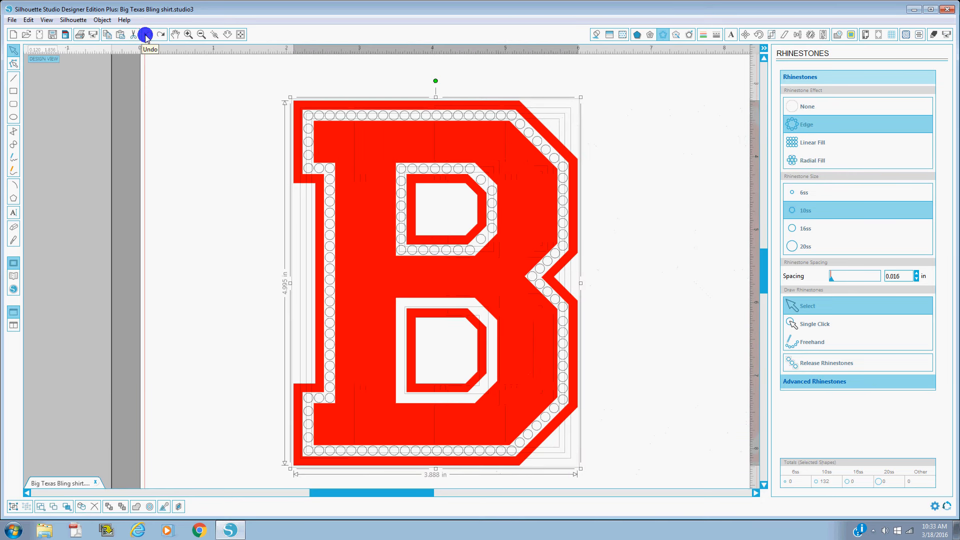
{"action": "left_click", "coordinate": [210, 232]}
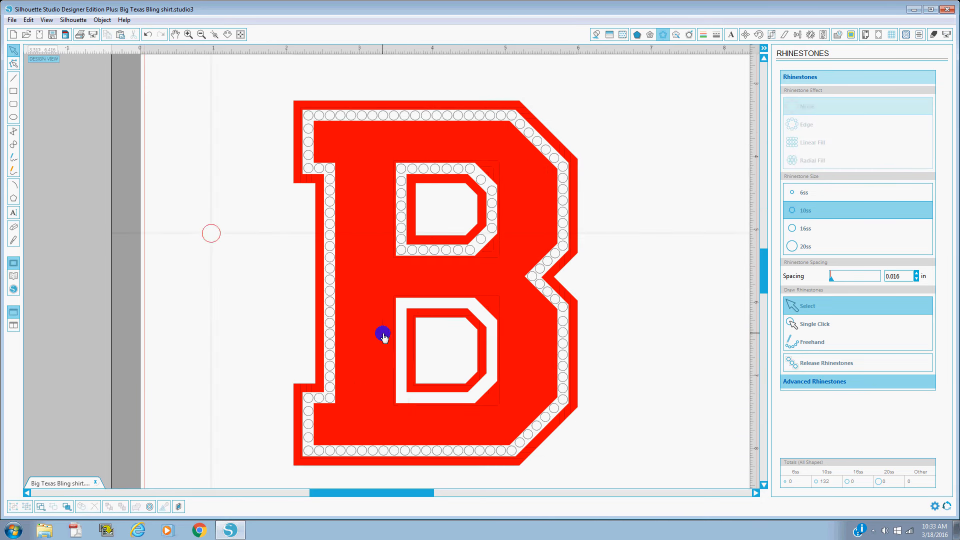
Create an outward offset of the red shape in the letter B's lower counter at 0.075 in with square corners.
{"action": "left_click", "coordinate": [411, 352]}
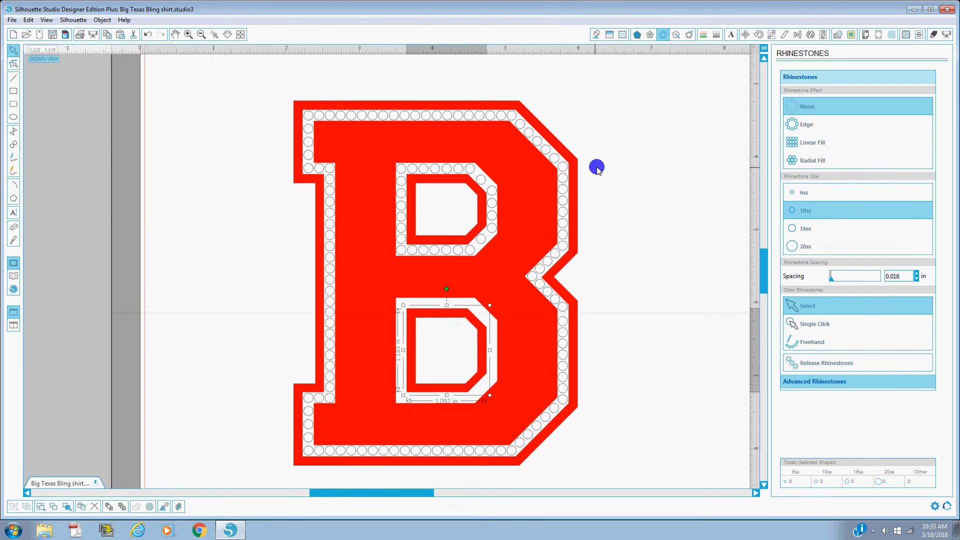
{"action": "left_click", "coordinate": [689, 34]}
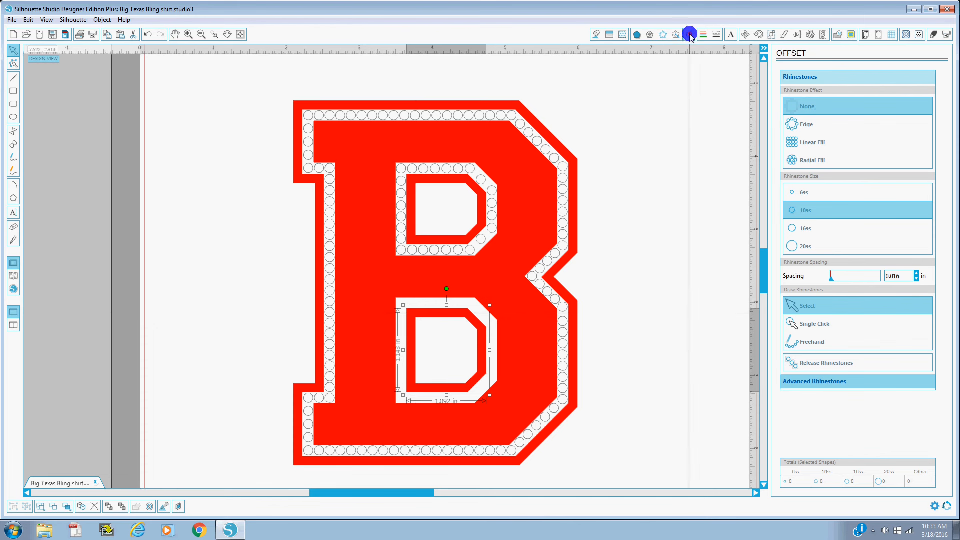
{"action": "left_click", "coordinate": [800, 91]}
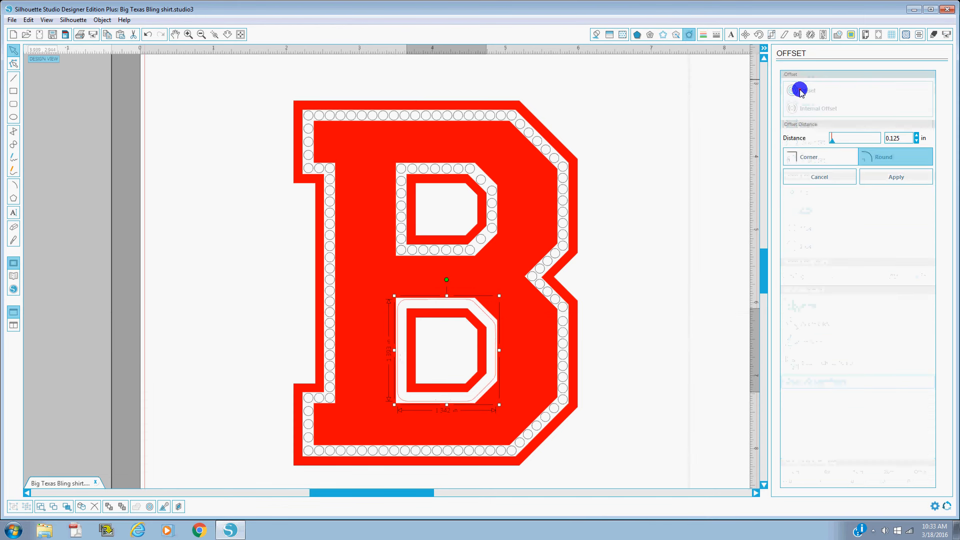
{"action": "left_click", "coordinate": [807, 160]}
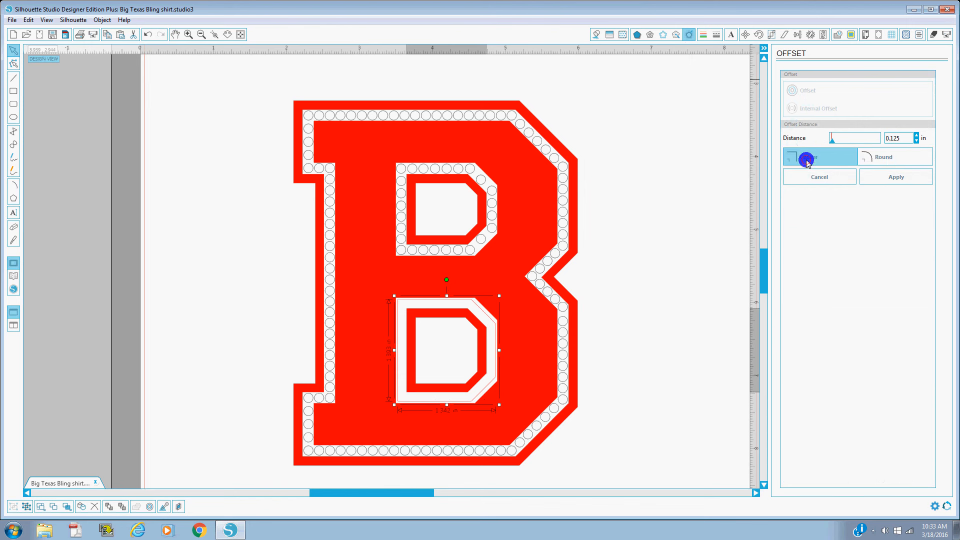
{"action": "left_click_drag", "start_coordinate": [905, 139], "coordinate": [867, 136]}
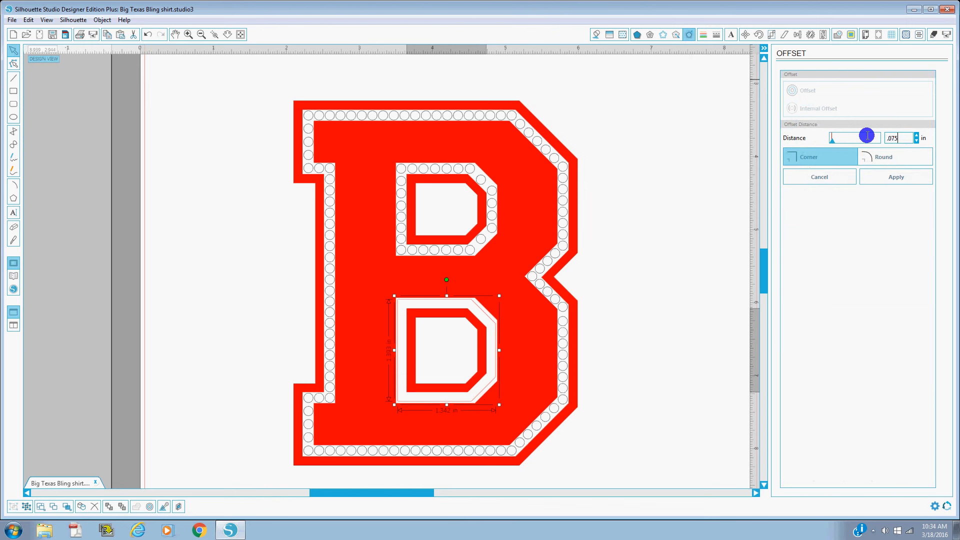
{"action": "left_click", "coordinate": [888, 178]}
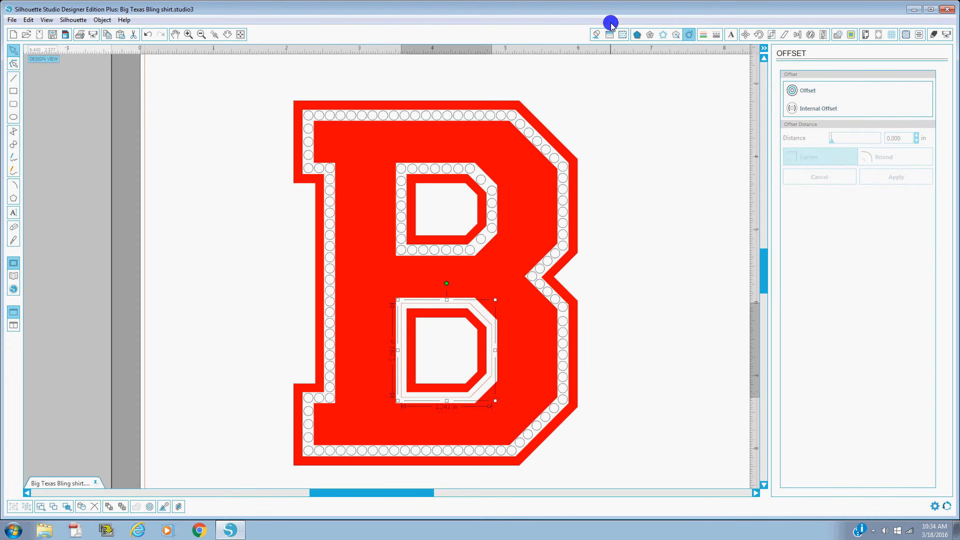
Add 10ss edge rhinestones along the lower counter's offset outline, set their spacing to 0.016 in, and deselect it.
{"action": "left_click", "coordinate": [663, 36]}
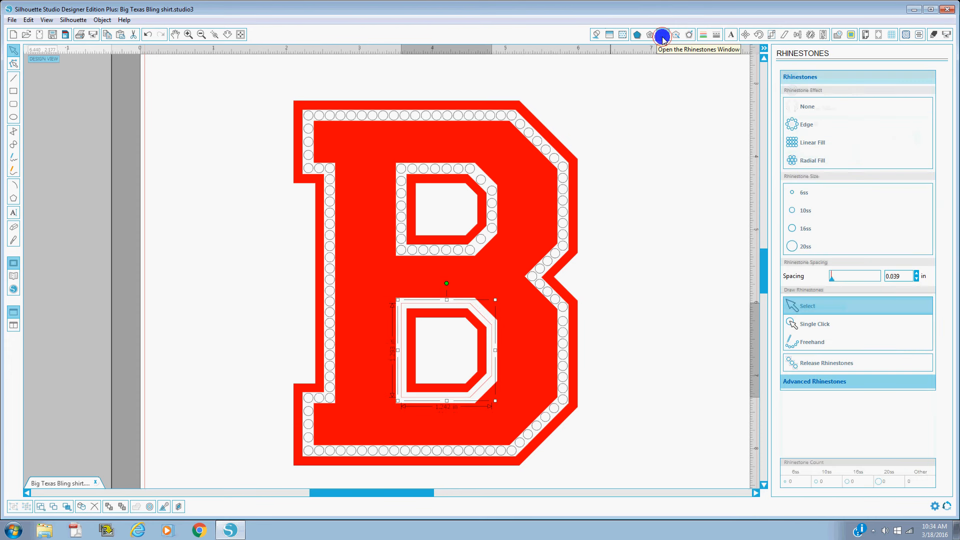
{"action": "left_click", "coordinate": [817, 126]}
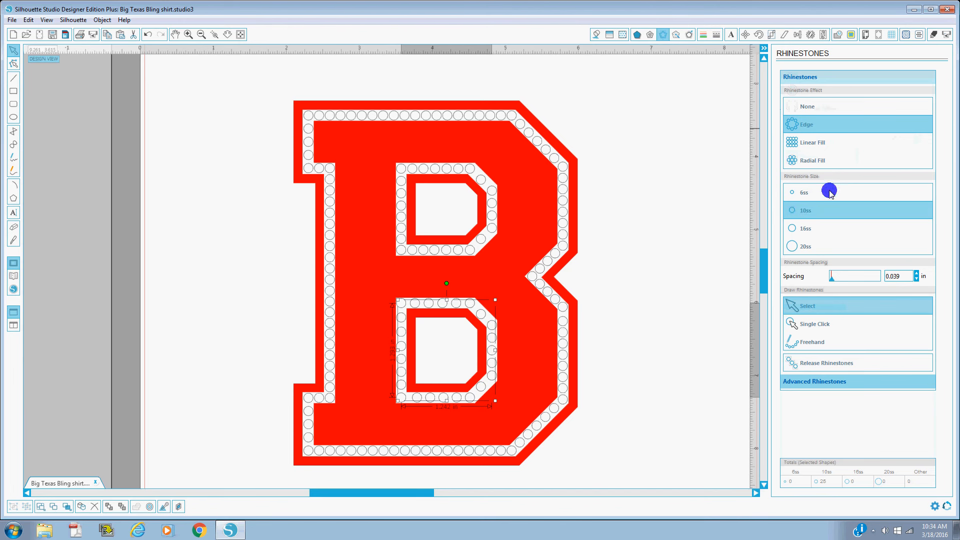
{"action": "left_click", "coordinate": [905, 275]}
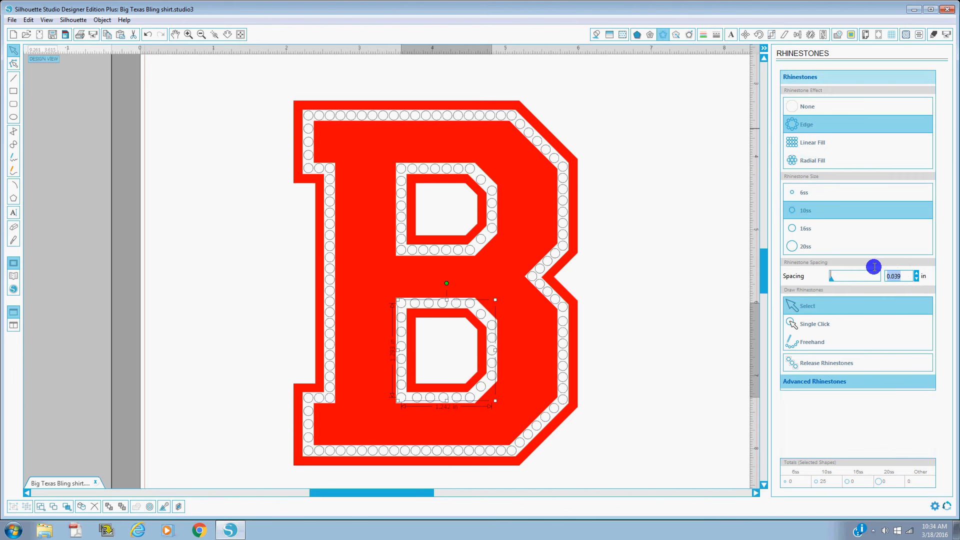
{"action": "type", "text": ".016"}
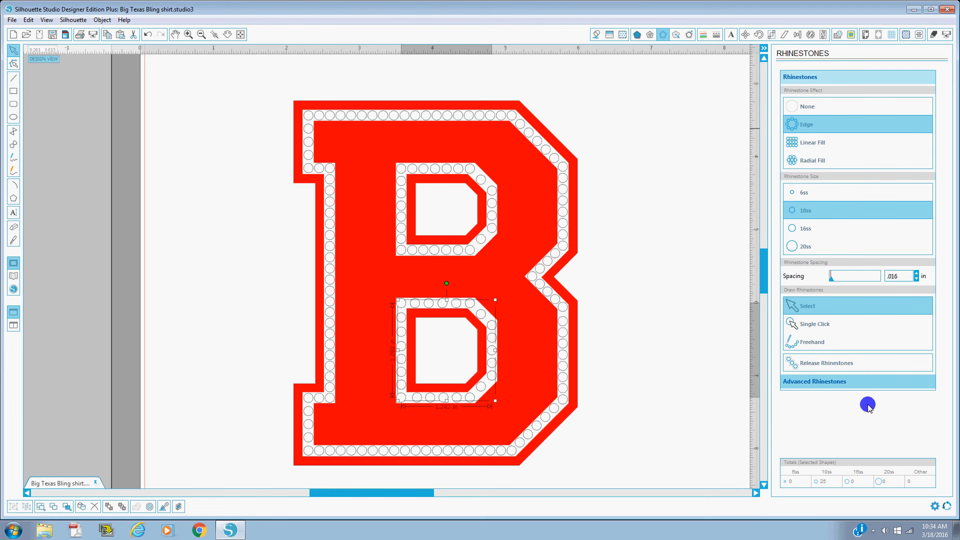
{"action": "left_click", "coordinate": [867, 404]}
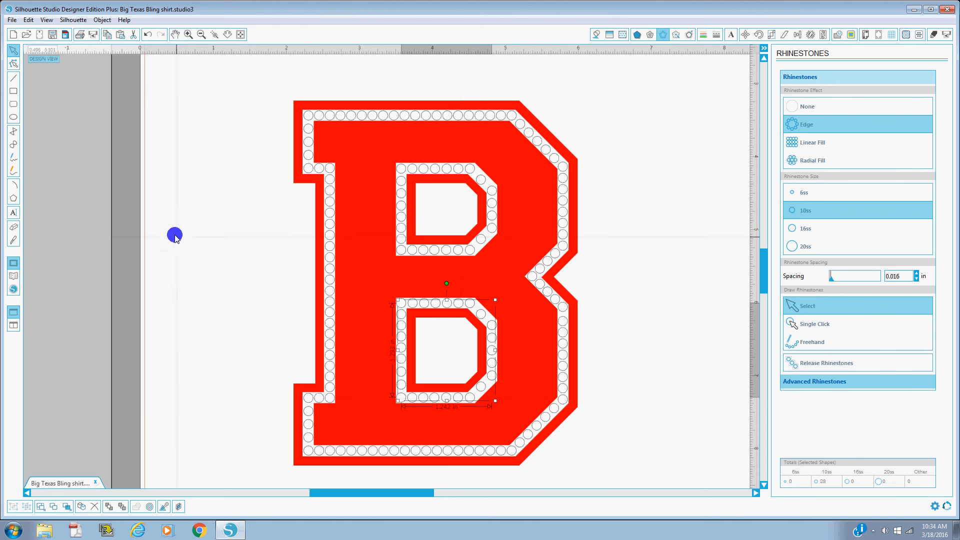
{"action": "left_click", "coordinate": [231, 287]}
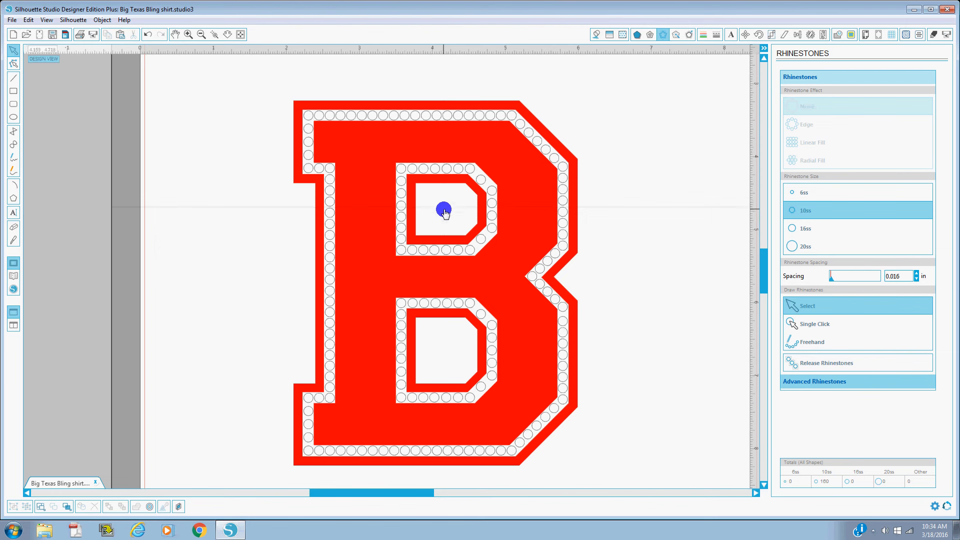
Delete the stacked white and red filled shapes inside the letter B's upper counter, leaving its rhinestone outline in place.
{"action": "left_click", "coordinate": [445, 212]}
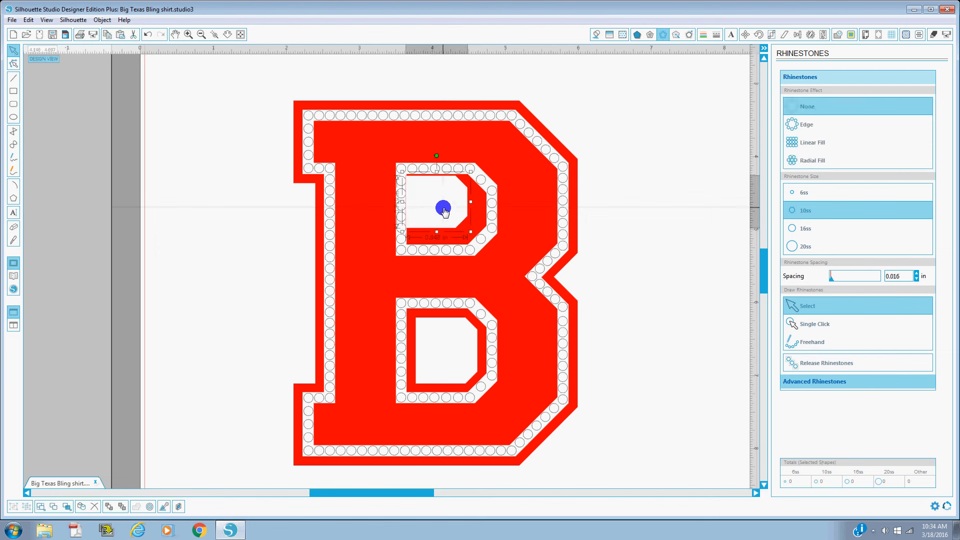
{"action": "key", "text": "Delete"}
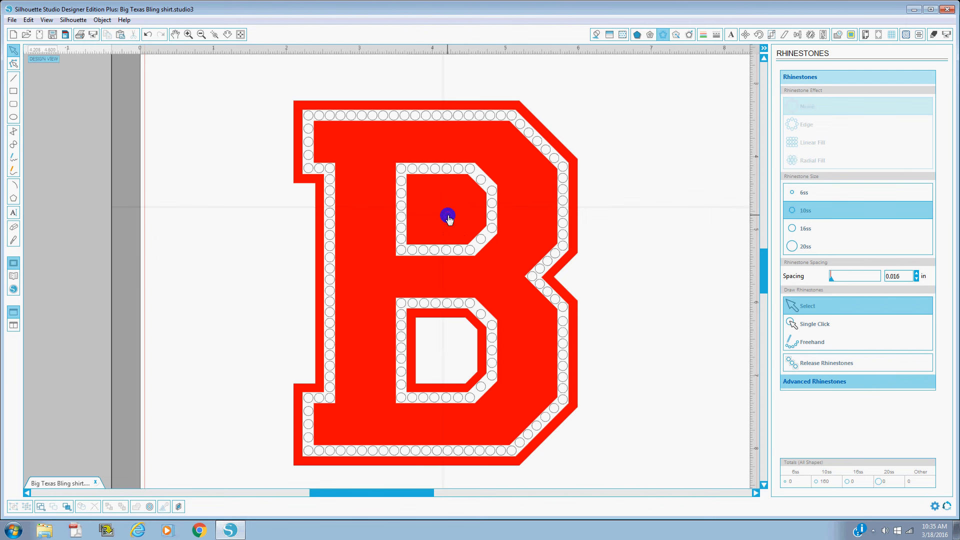
{"action": "left_click", "coordinate": [448, 217]}
{"action": "key", "text": "Delete"}
{"action": "left_click", "coordinate": [449, 217]}
{"action": "key", "text": "Delete"}
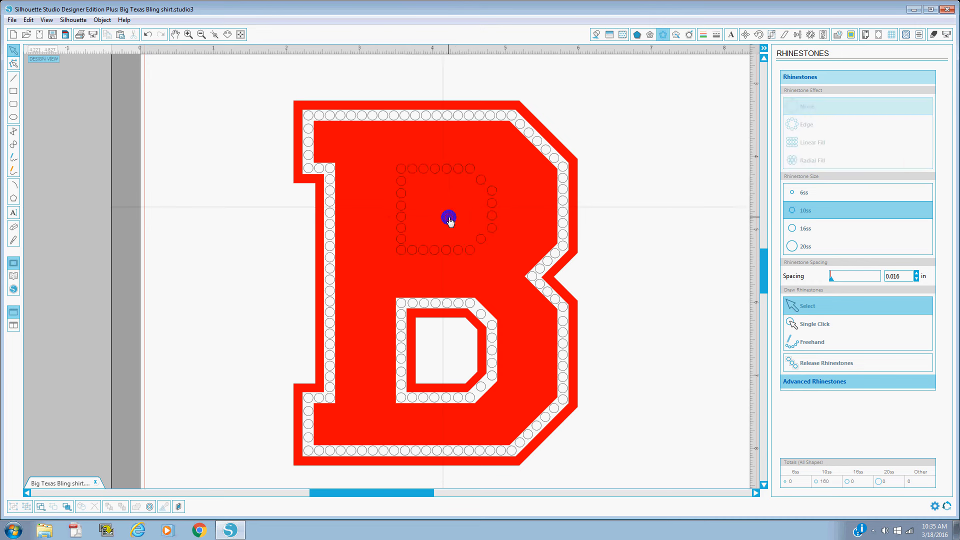
Delete the stacked red and white filled shapes of the letter B's body, leaving its rhinestone outline in place.
{"action": "left_click", "coordinate": [449, 219]}
{"action": "key", "text": "Delete"}
{"action": "left_click", "coordinate": [449, 218]}
{"action": "key", "text": "Delete"}
{"action": "left_click", "coordinate": [449, 218]}
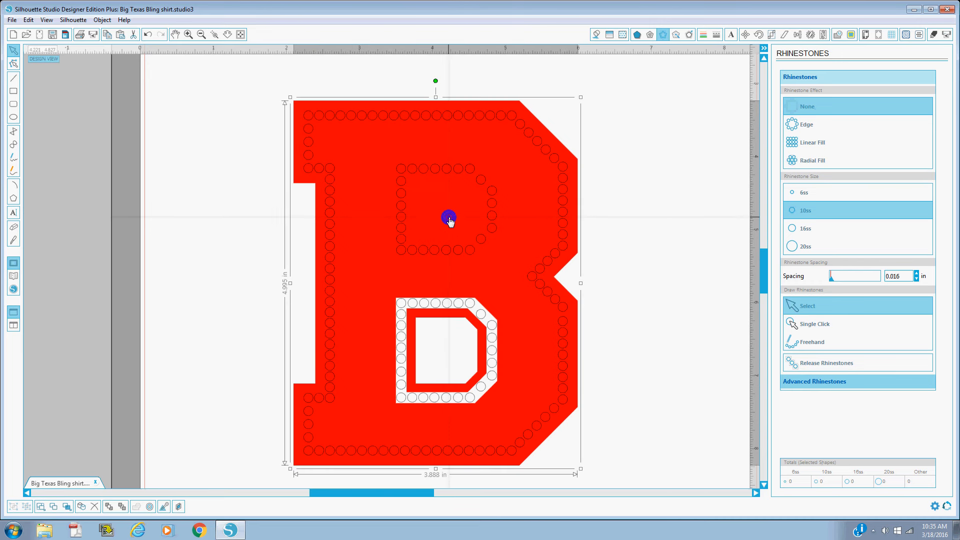
{"action": "key", "text": "Delete"}
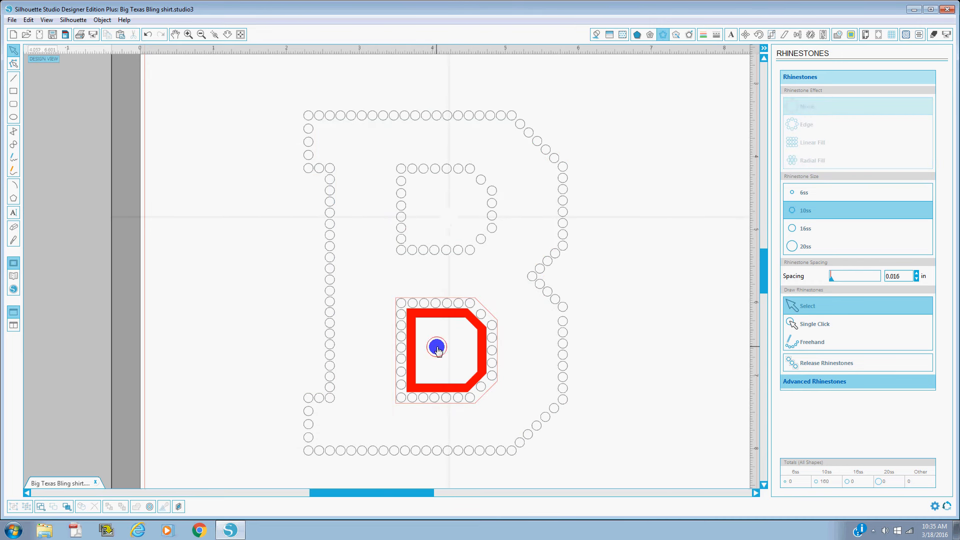
Delete the filled shapes and the offset outline in the letter B's lower counter, leaving only its rhinestones.
{"action": "left_click", "coordinate": [437, 350]}
{"action": "key", "text": "Delete"}
{"action": "left_click", "coordinate": [438, 349]}
{"action": "key", "text": "Delete"}
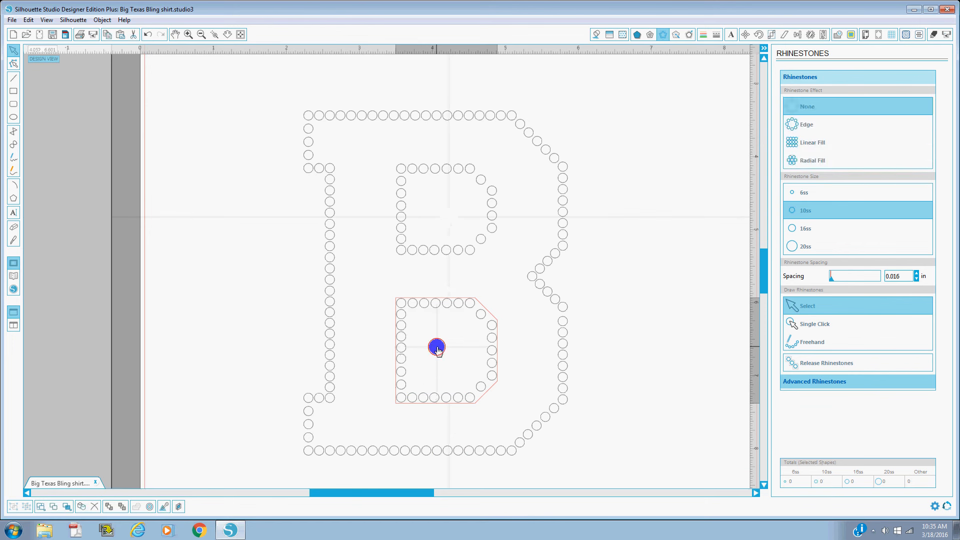
{"action": "key", "text": "Delete"}
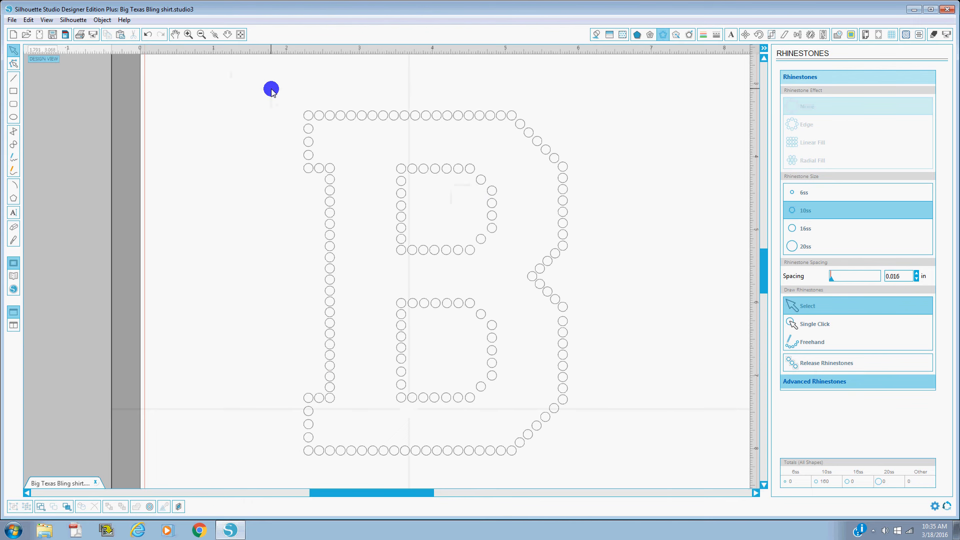
Select the letter B's outer rhinestone outline and both counter outlines and group them together.
{"action": "mouse_move", "coordinate": [283, 95]}
{"action": "left_mouse_down"}
{"action": "mouse_move", "coordinate": [457, 311]}
{"action": "mouse_move", "coordinate": [587, 431]}
{"action": "mouse_move", "coordinate": [602, 469]}
{"action": "left_mouse_up"}
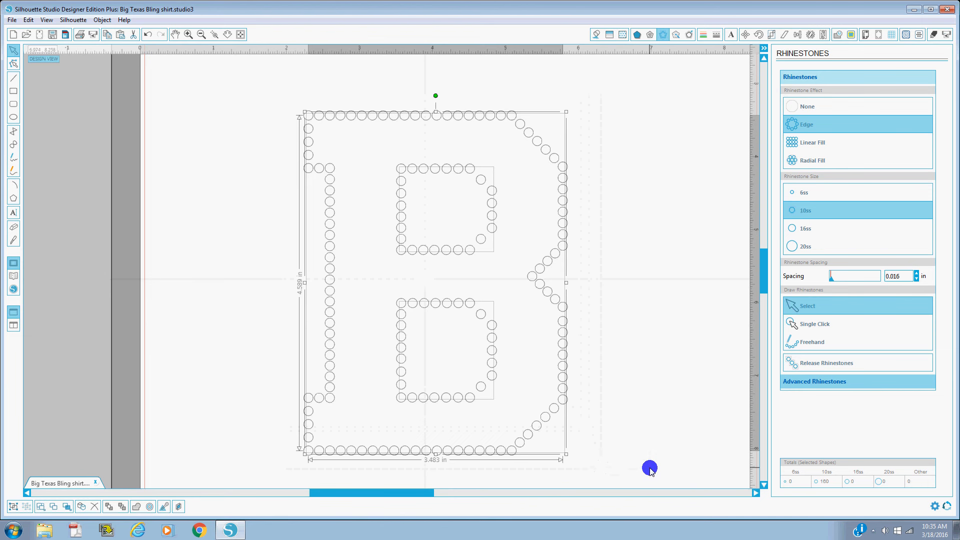
{"action": "right_click", "coordinate": [470, 254]}
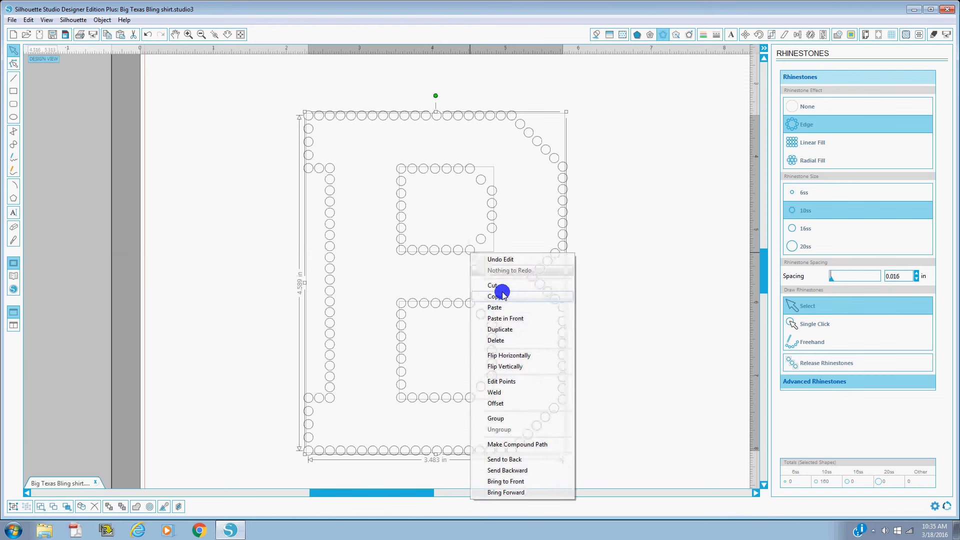
{"action": "left_click", "coordinate": [522, 417]}
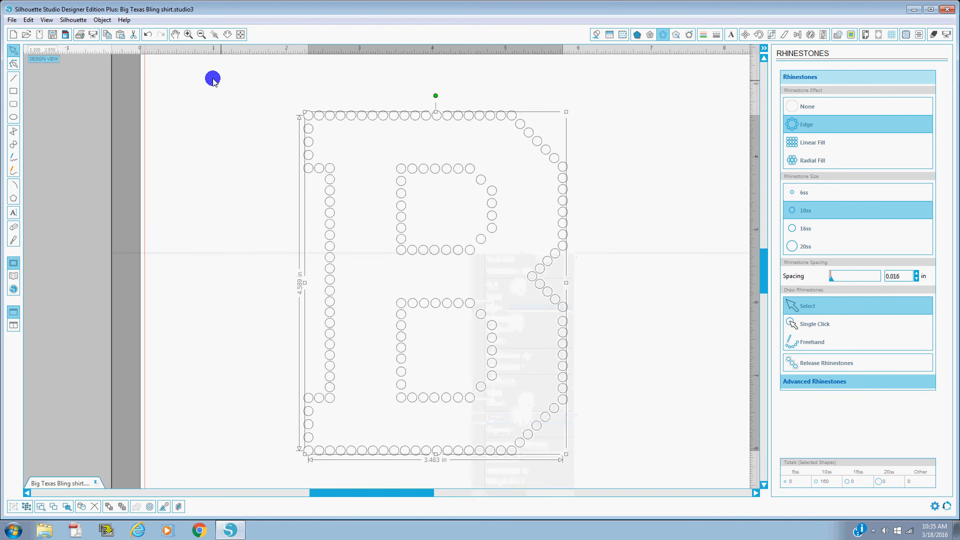
Draw a rectangle closely around the grouped rhinestone letter B as its template border.
{"action": "left_click", "coordinate": [13, 91]}
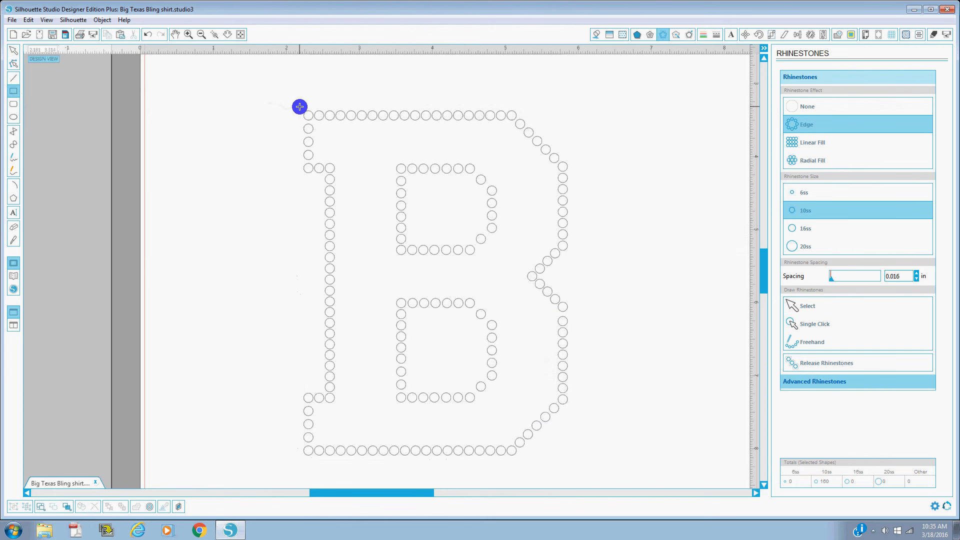
{"action": "mouse_move", "coordinate": [301, 106]}
{"action": "left_mouse_down"}
{"action": "mouse_move", "coordinate": [373, 253]}
{"action": "mouse_move", "coordinate": [500, 407]}
{"action": "mouse_move", "coordinate": [577, 473]}
{"action": "mouse_move", "coordinate": [583, 460]}
{"action": "left_mouse_up"}
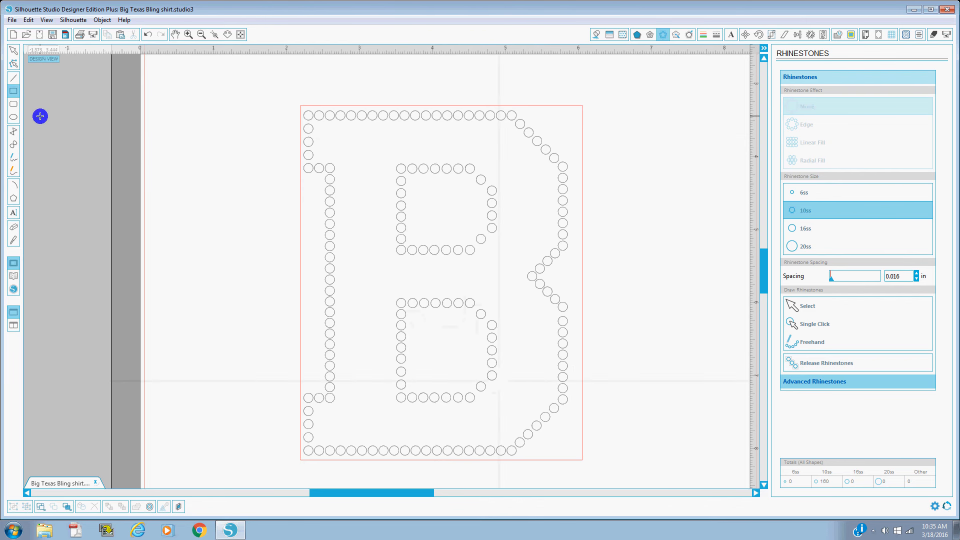
{"action": "left_click", "coordinate": [200, 33]}
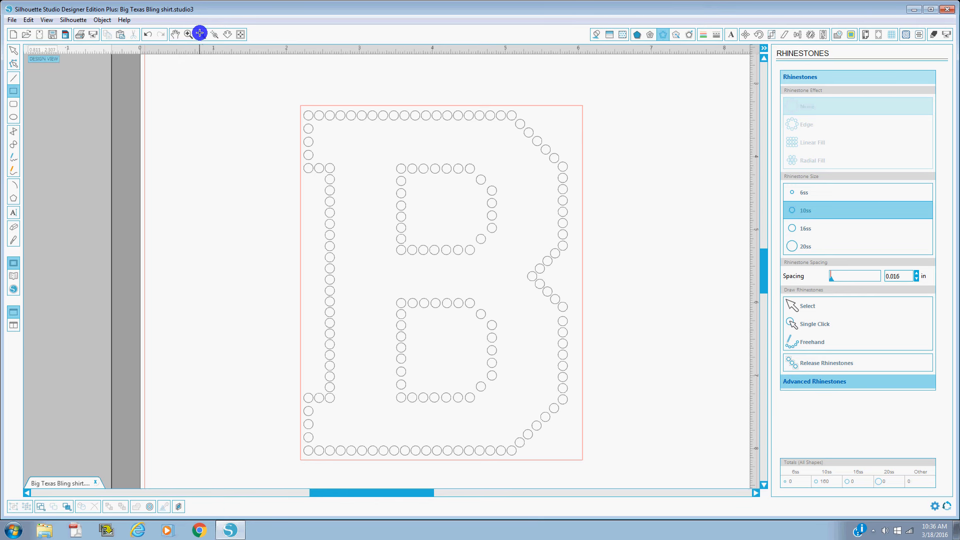
{"action": "left_click", "coordinate": [200, 33]}
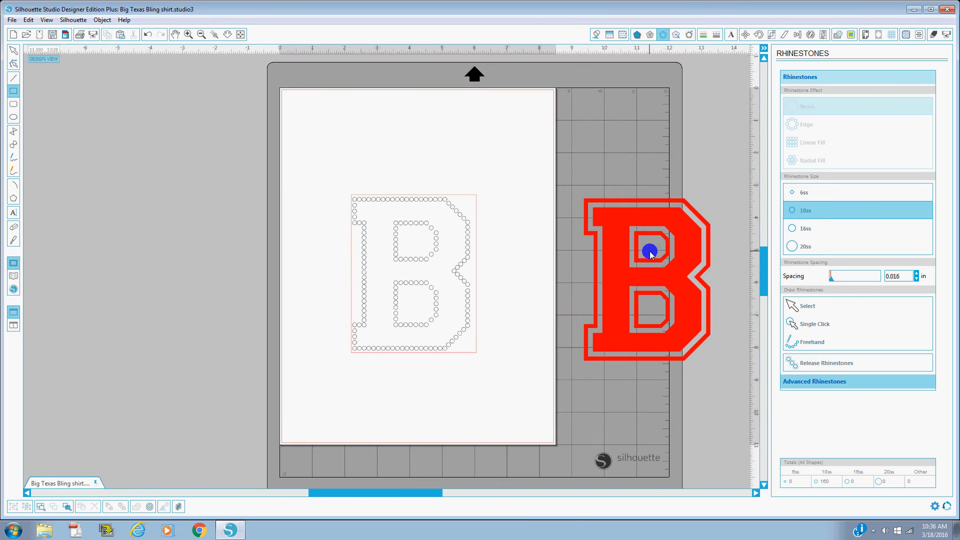
{"action": "left_click_drag", "start_coordinate": [665, 273], "coordinate": [533, 265]}
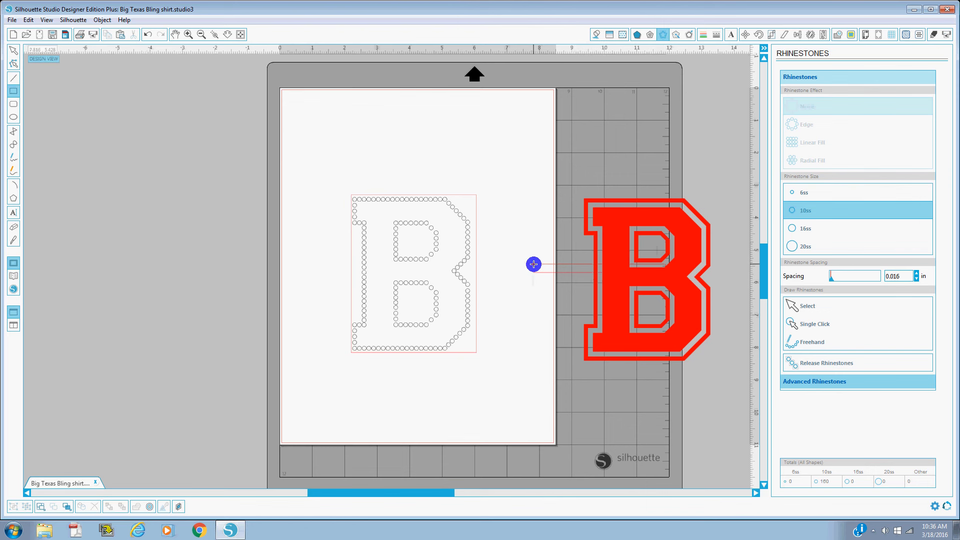
{"action": "left_click", "coordinate": [14, 49]}
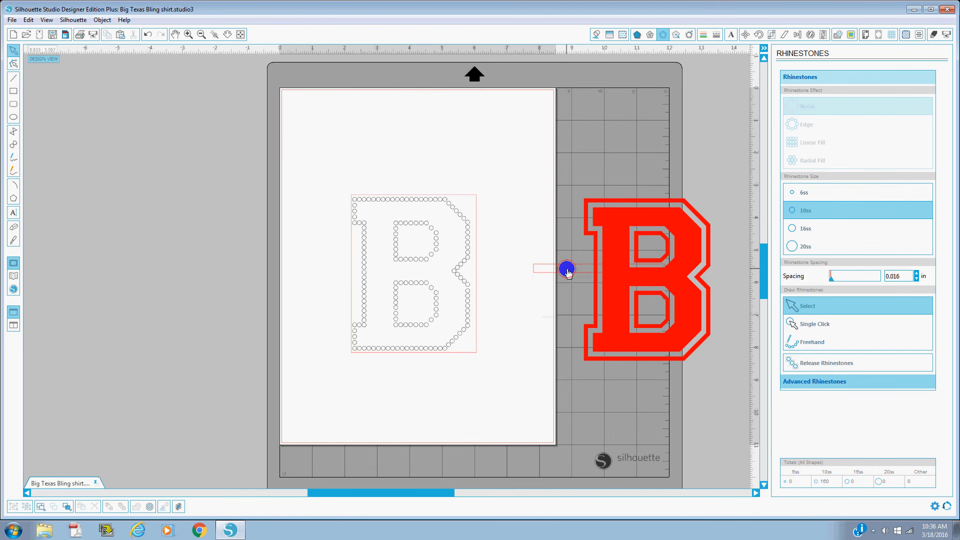
{"action": "left_click", "coordinate": [567, 273]}
{"action": "key", "text": "Delete"}
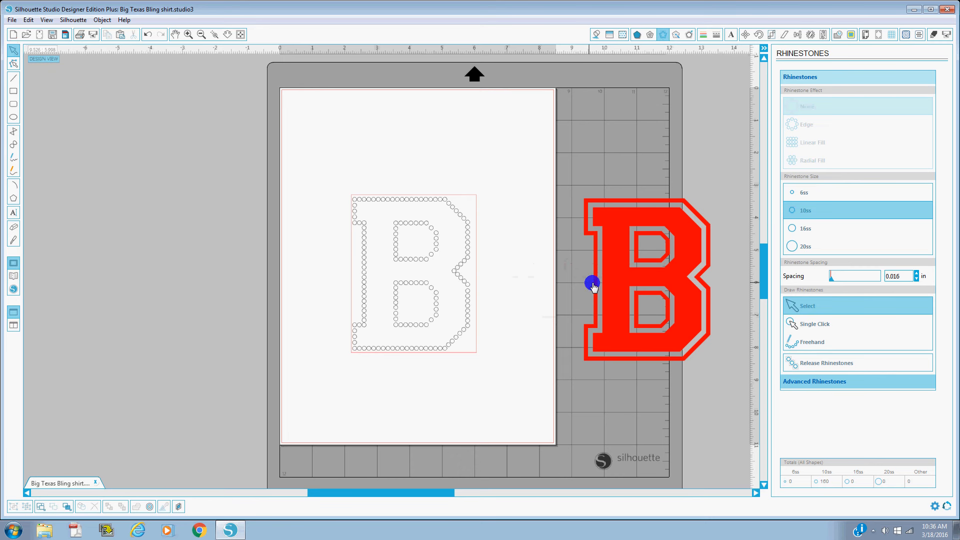
Move the solid red letter B closer to the rhinestone template so it partly overlaps the page, and deselect it.
{"action": "left_click", "coordinate": [648, 278]}
{"action": "left_click_drag", "start_coordinate": [657, 279], "coordinate": [610, 287]}
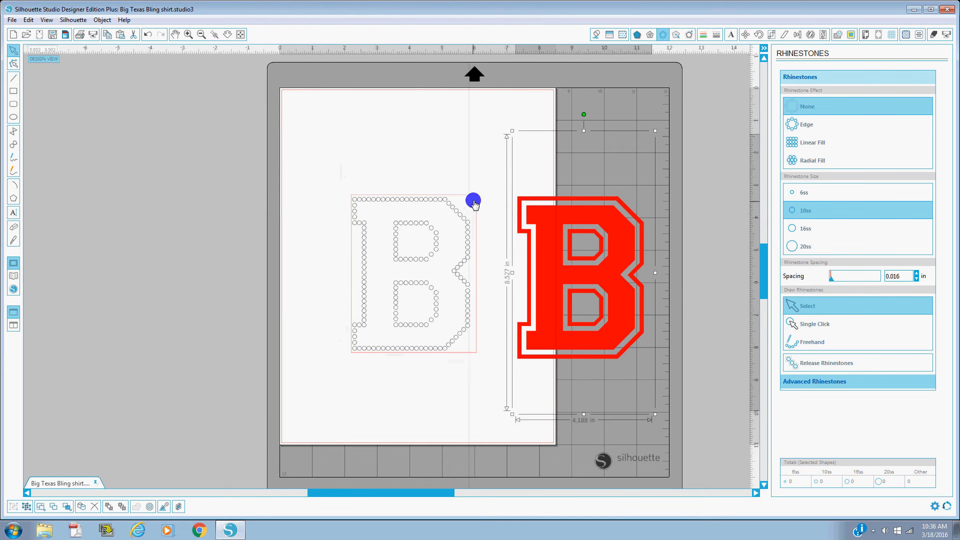
{"action": "left_click", "coordinate": [342, 346]}
{"action": "left_click", "coordinate": [343, 354]}
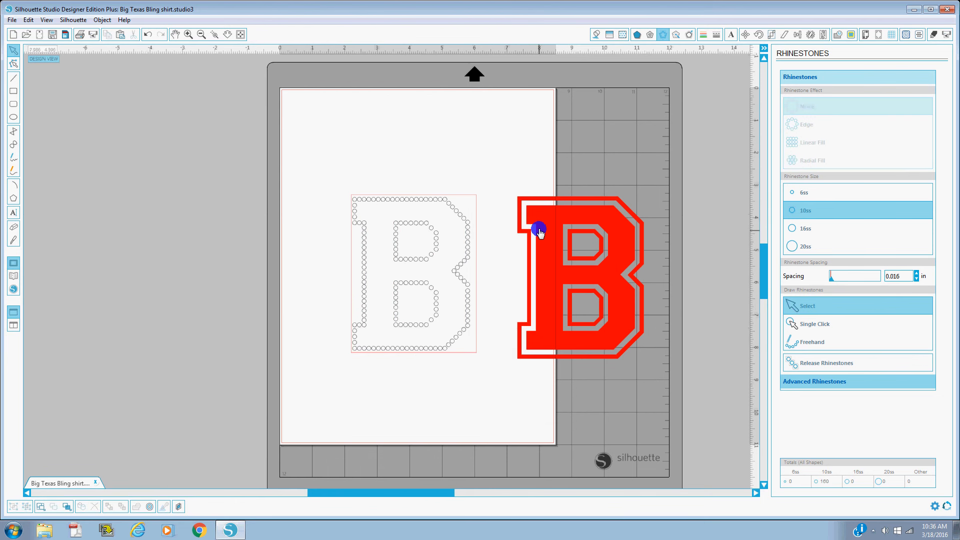
Flip the solid red letter B horizontally.
{"action": "left_click", "coordinate": [545, 250]}
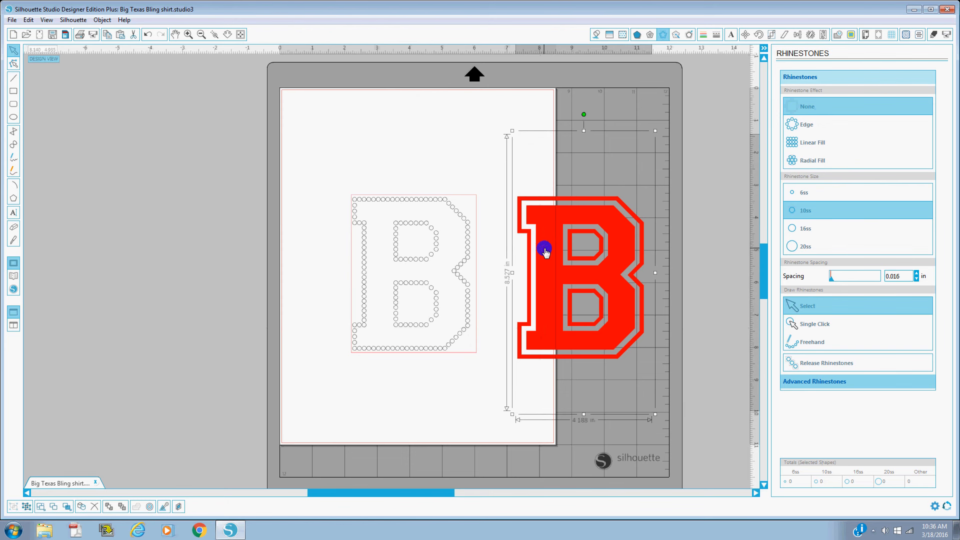
{"action": "right_click", "coordinate": [554, 281]}
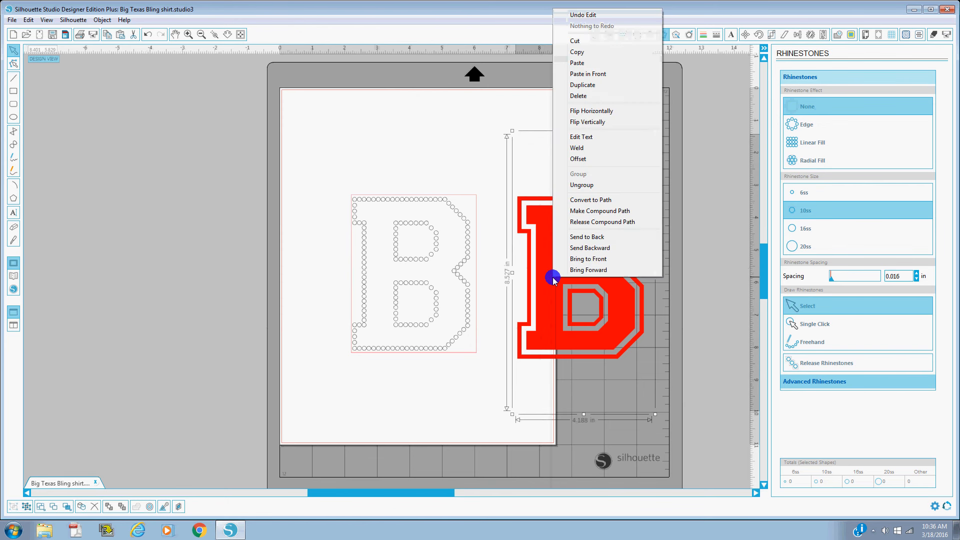
{"action": "left_click", "coordinate": [575, 111]}
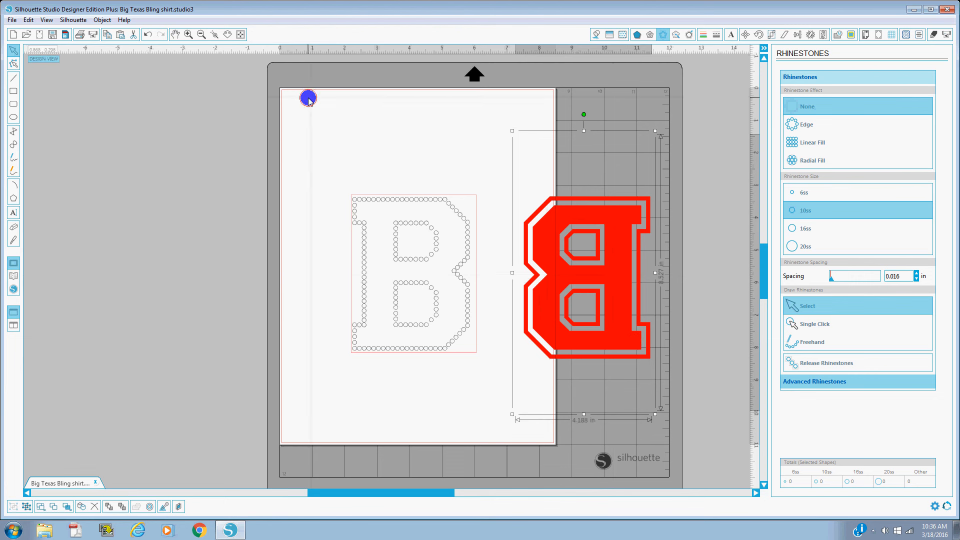
Delete the rhinestone template, its rectangle and the mirrored red letter B to clear the design area.
{"action": "left_click_drag", "start_coordinate": [309, 99], "coordinate": [656, 438]}
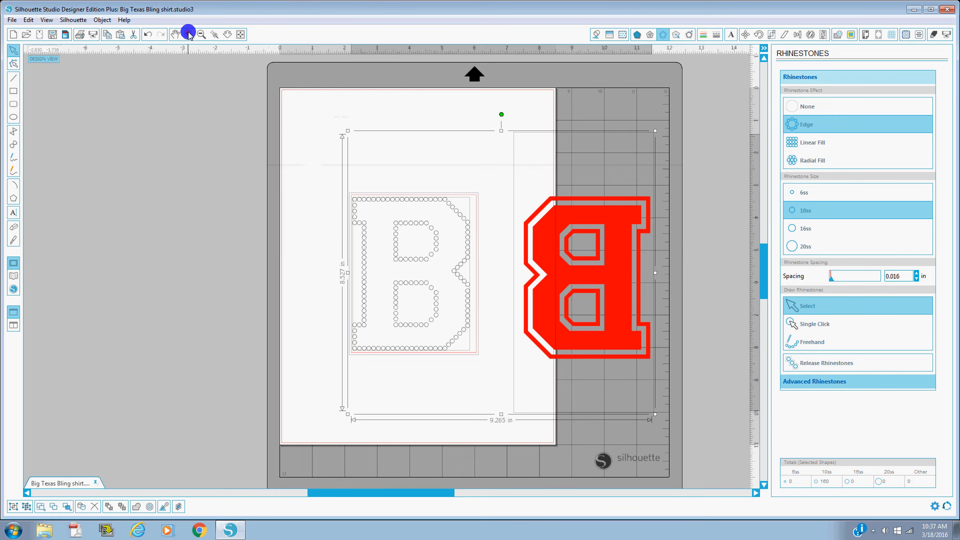
{"action": "left_click", "coordinate": [310, 126]}
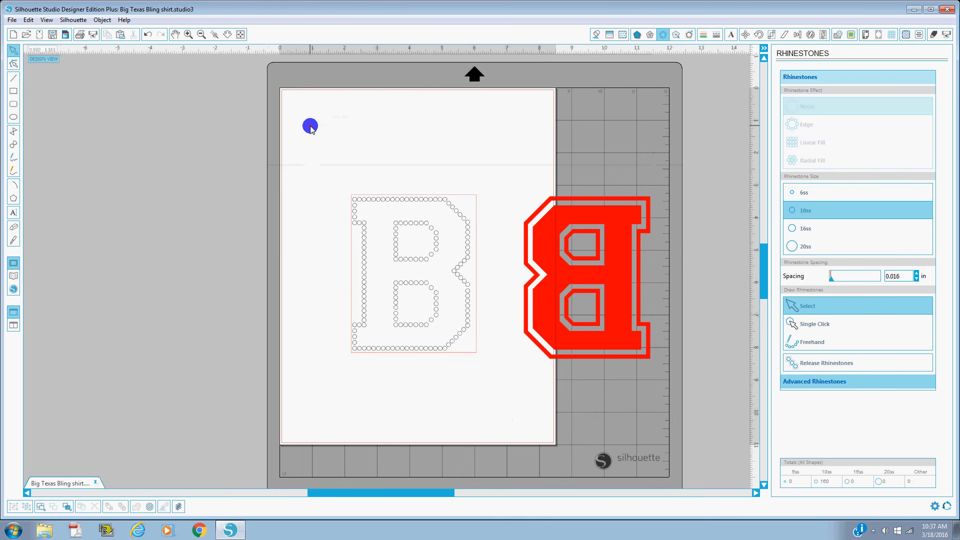
{"action": "left_click_drag", "start_coordinate": [311, 125], "coordinate": [653, 410]}
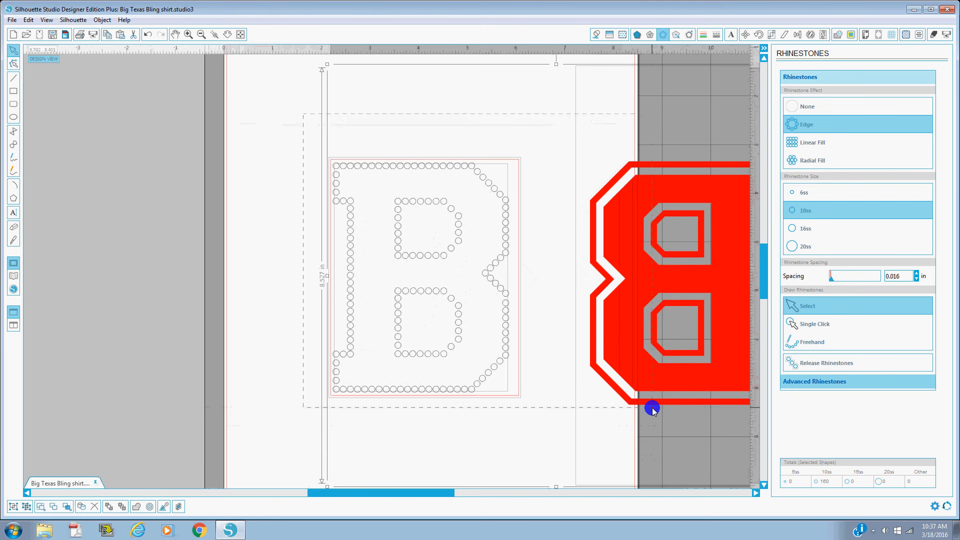
{"action": "key", "text": "Delete"}
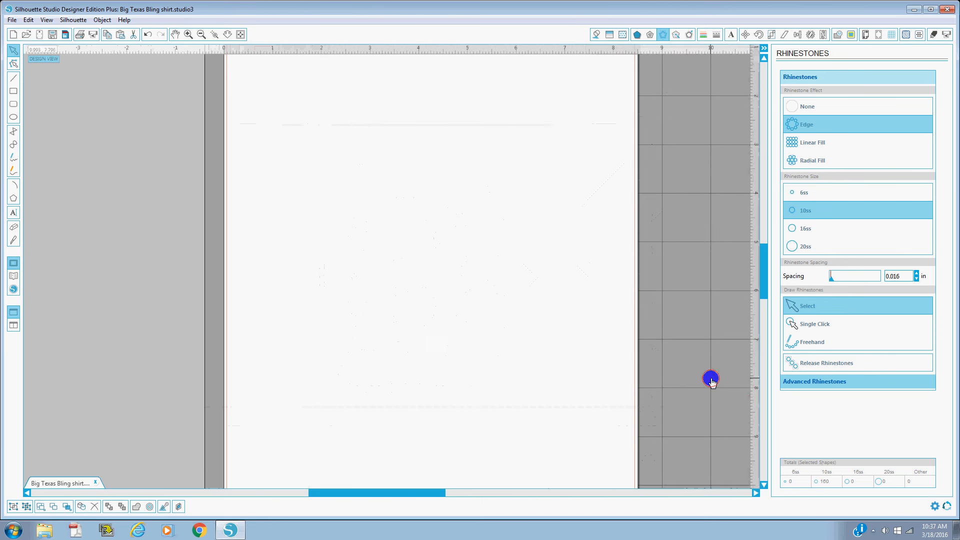
Add a new text object with the letter B on the empty page.
{"action": "left_click", "coordinate": [14, 215]}
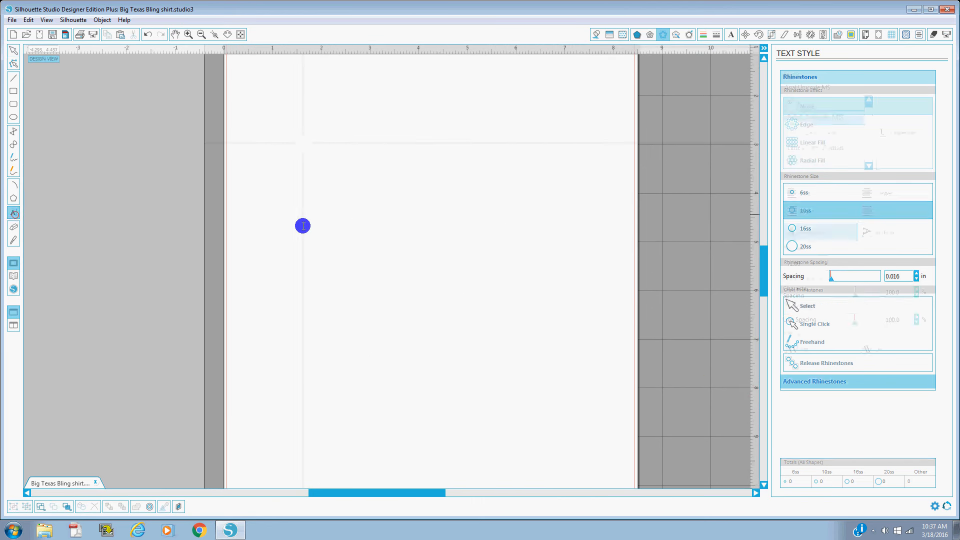
{"action": "left_click", "coordinate": [382, 250]}
{"action": "type", "text": "B"}
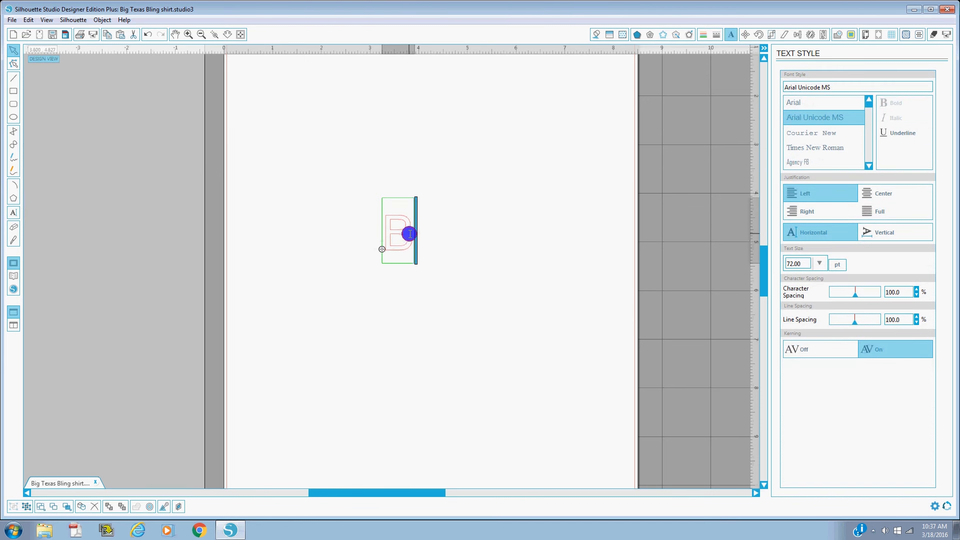
Change the letter B's font to Varsity Regular and finish editing the text.
{"action": "left_click_drag", "start_coordinate": [410, 233], "coordinate": [353, 234]}
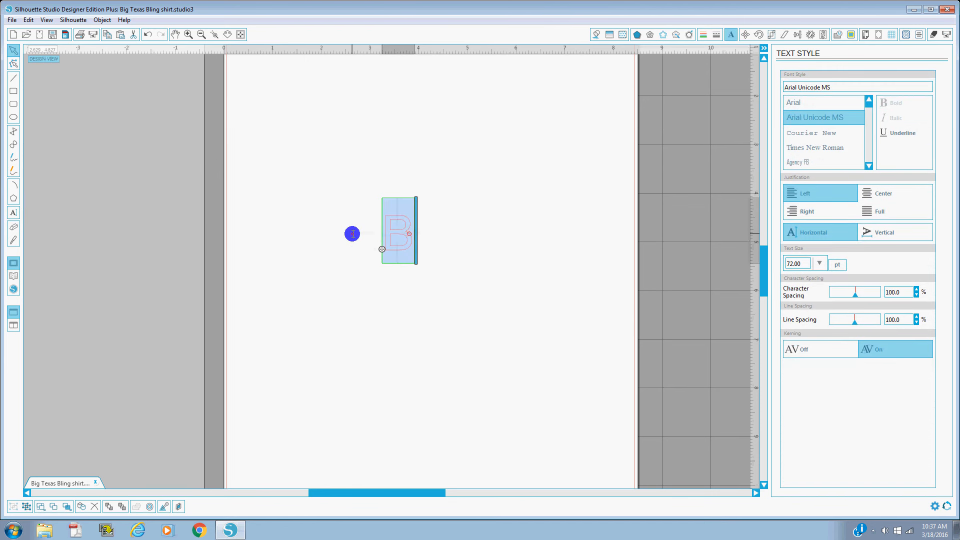
{"action": "left_click", "coordinate": [844, 87]}
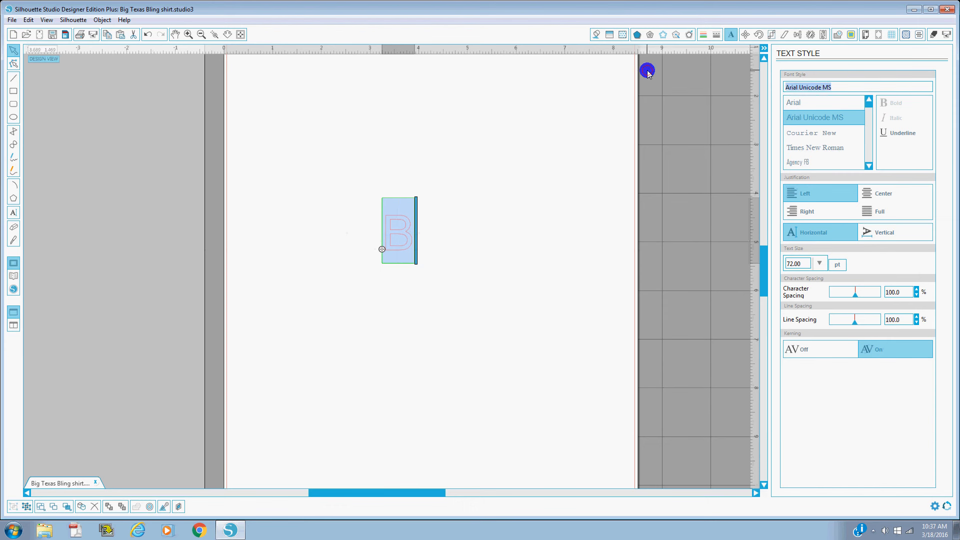
{"action": "type", "text": "Va"}
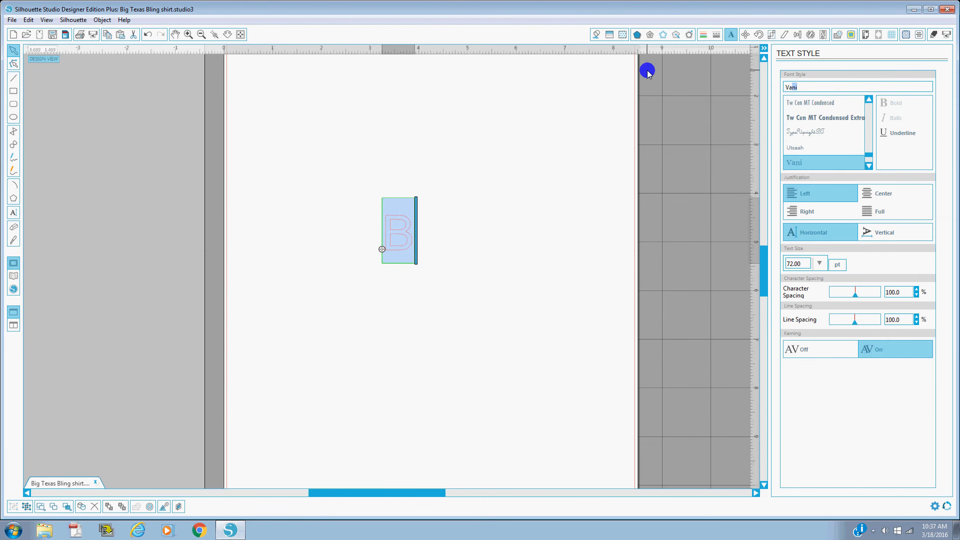
{"action": "type", "text": "rsity Regular"}
{"action": "key", "text": "Return"}
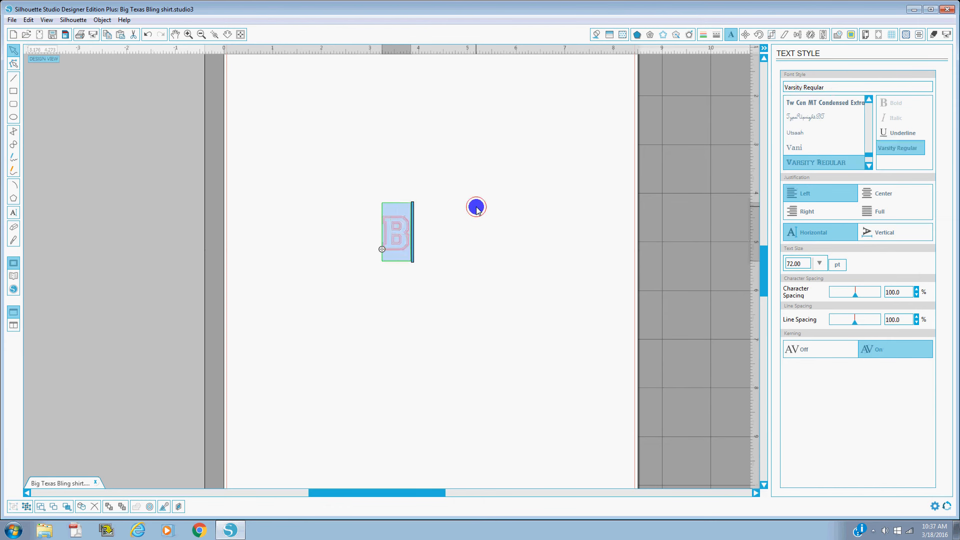
{"action": "left_click", "coordinate": [476, 207]}
Enlarge the letter B's text box proportionally to about 4.18 in wide and 8.52 in high.
{"action": "left_click", "coordinate": [394, 226]}
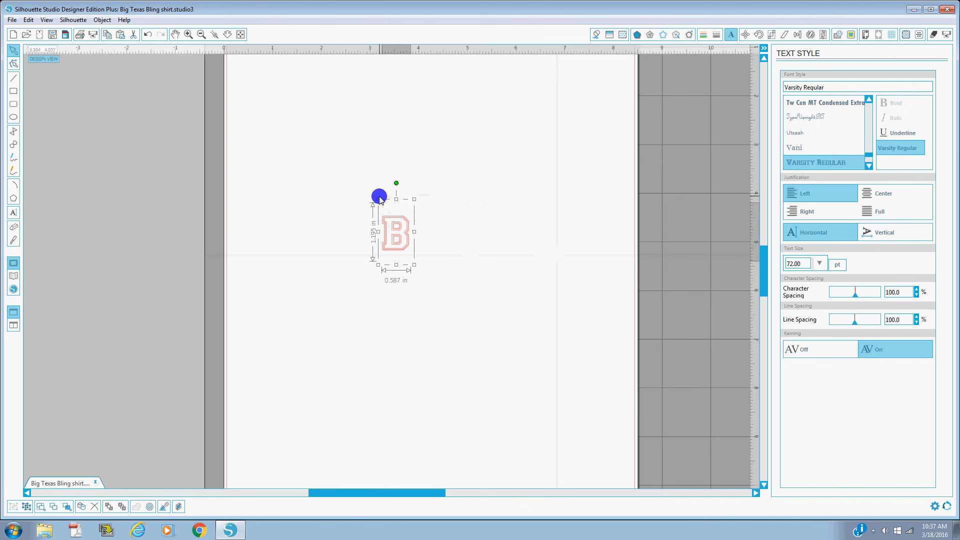
{"action": "left_click_drag", "start_coordinate": [379, 199], "coordinate": [258, 54]}
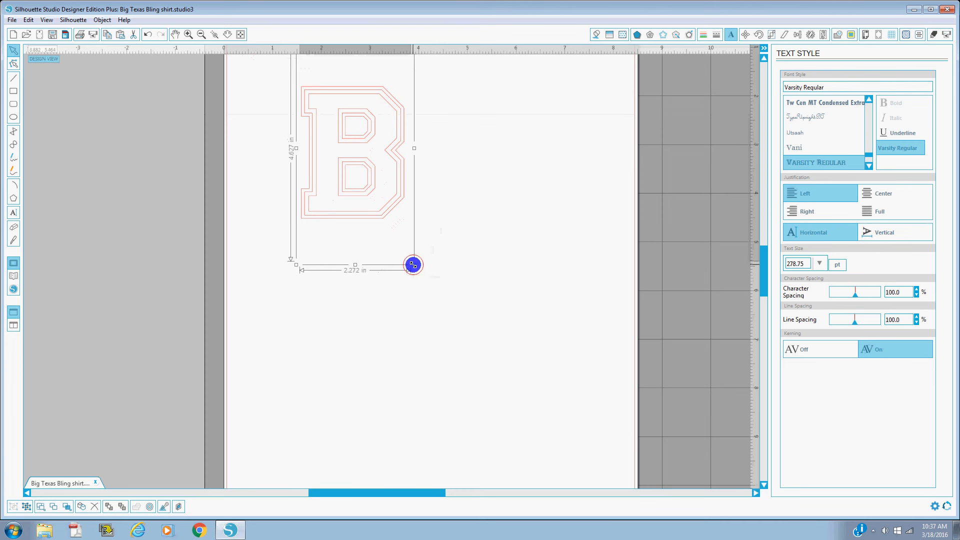
{"action": "left_click_drag", "start_coordinate": [413, 265], "coordinate": [533, 440]}
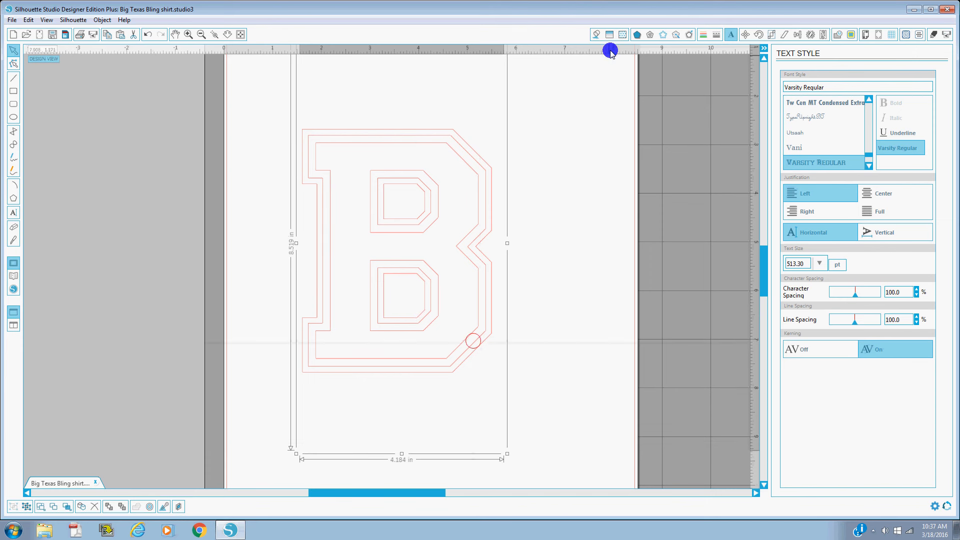
Fill the enlarged letter B with red.
{"action": "left_click", "coordinate": [596, 34]}
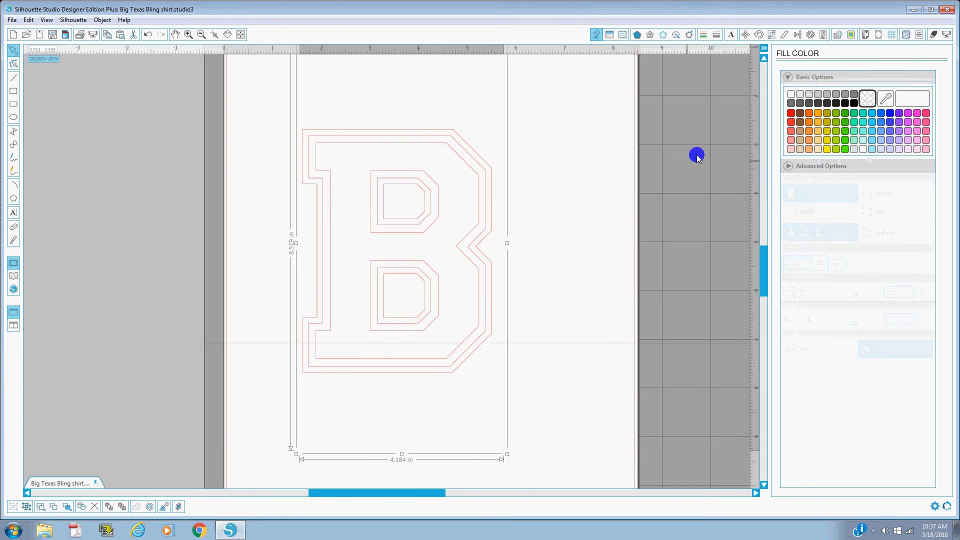
{"action": "left_click", "coordinate": [792, 114]}
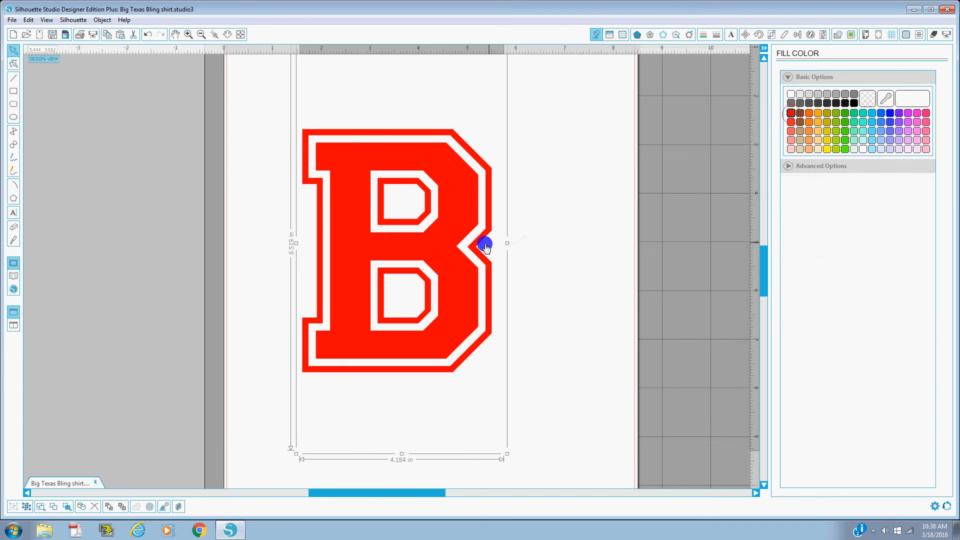
Duplicate the red letter B and place one copy across the page's right edge.
{"action": "right_click", "coordinate": [461, 290]}
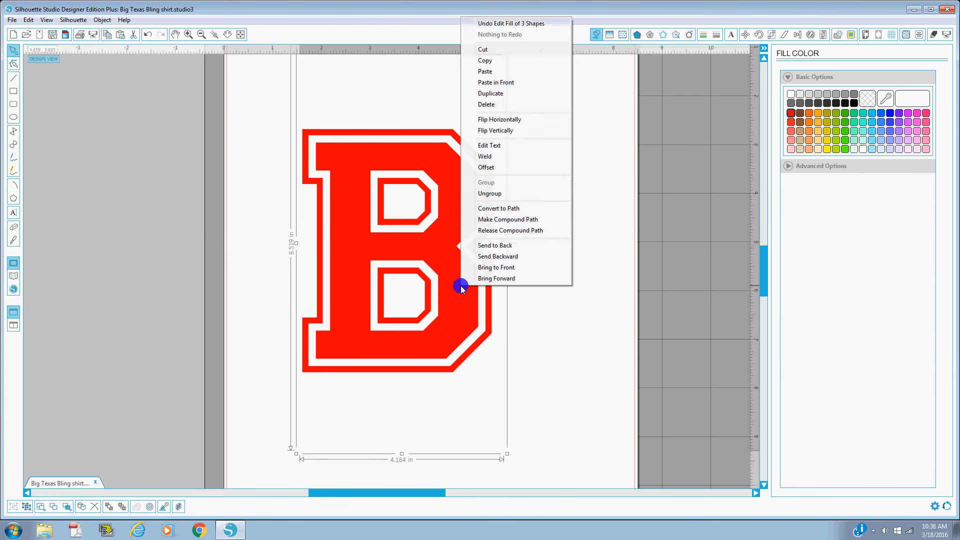
{"action": "left_click", "coordinate": [495, 94]}
{"action": "left_click_drag", "start_coordinate": [779, 225], "coordinate": [740, 180]}
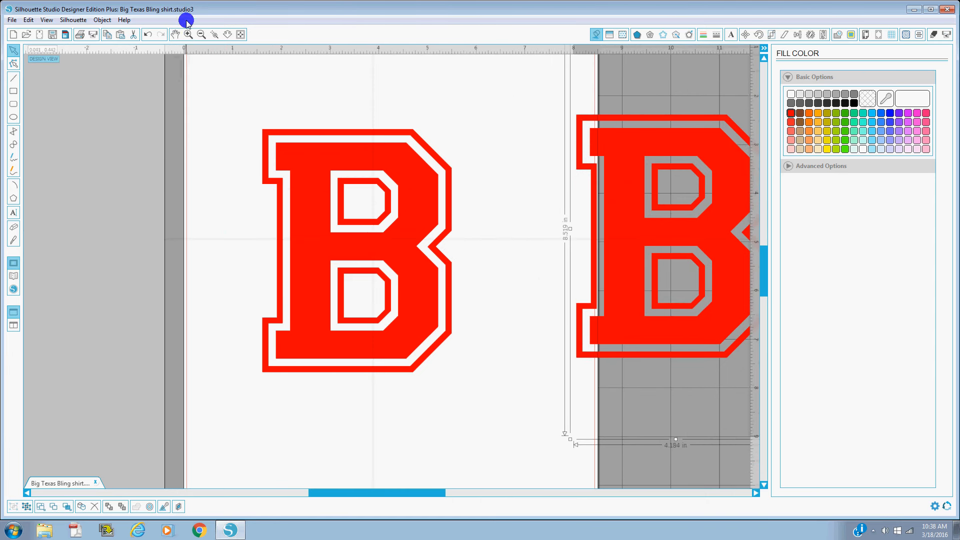
Move the other red letter B from the page's upper-left corner to the middle of the page.
{"action": "left_click_drag", "start_coordinate": [190, 31], "coordinate": [189, 34]}
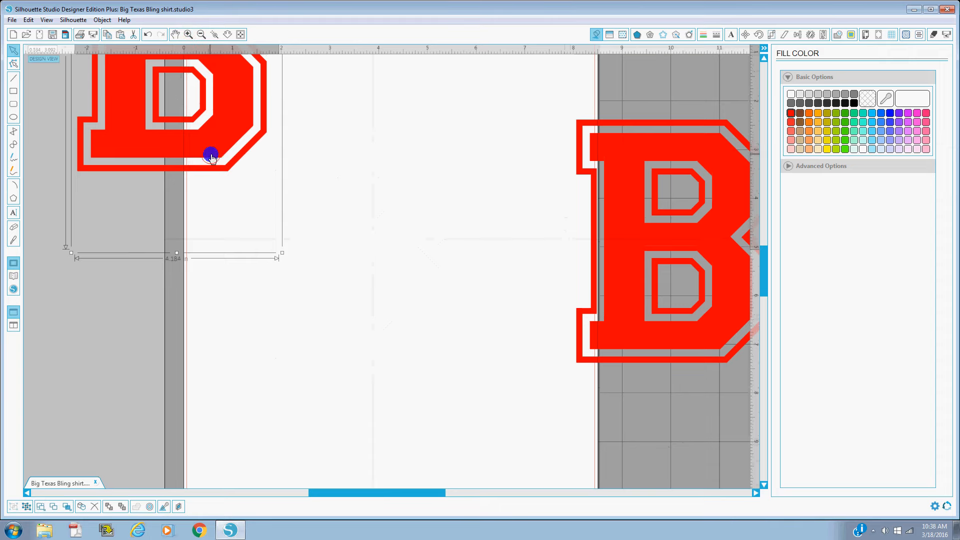
{"action": "scroll", "coordinate": [383, 264], "scroll_direction": "up", "scroll_amount": 2}
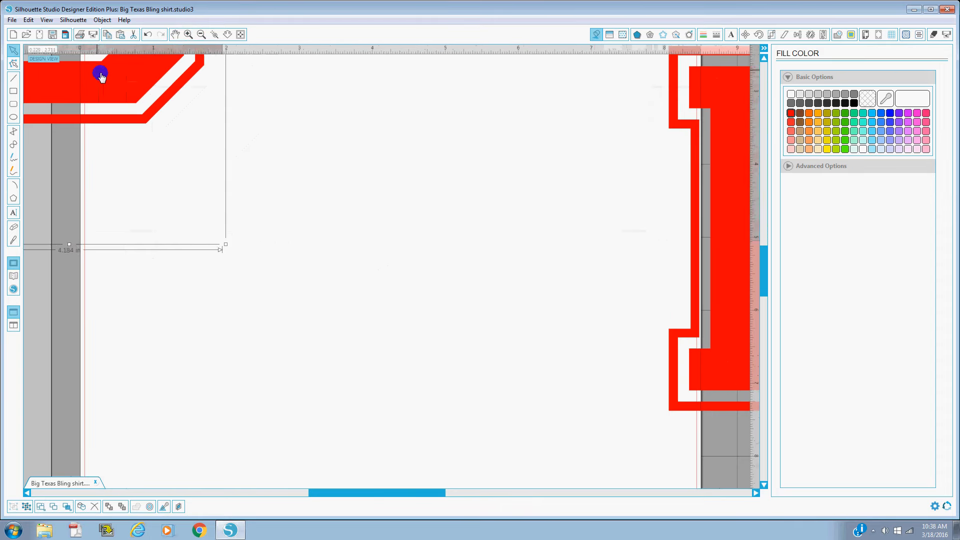
{"action": "left_click_drag", "start_coordinate": [210, 154], "coordinate": [504, 275]}
{"action": "left_click_drag", "start_coordinate": [85, 75], "coordinate": [403, 386]}
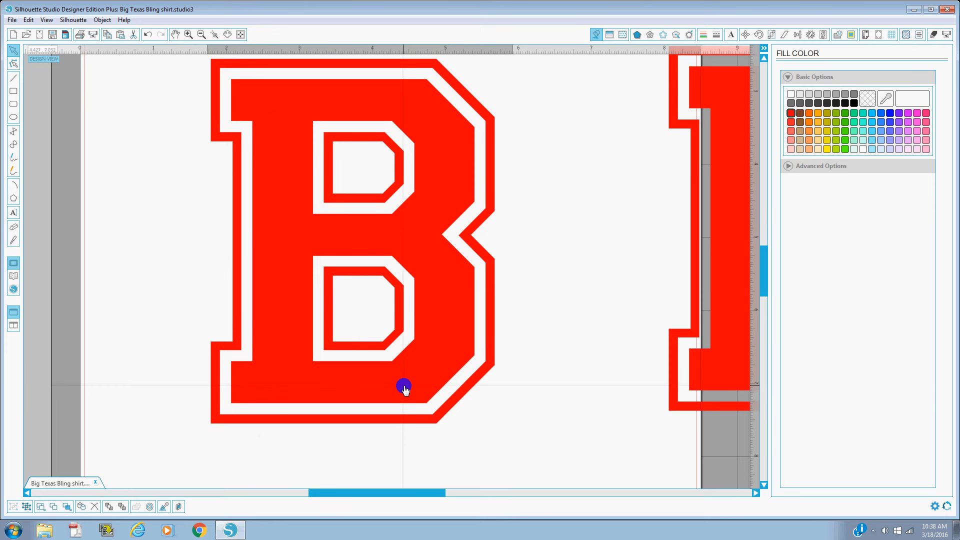
{"action": "left_click_drag", "start_coordinate": [431, 290], "coordinate": [434, 318]}
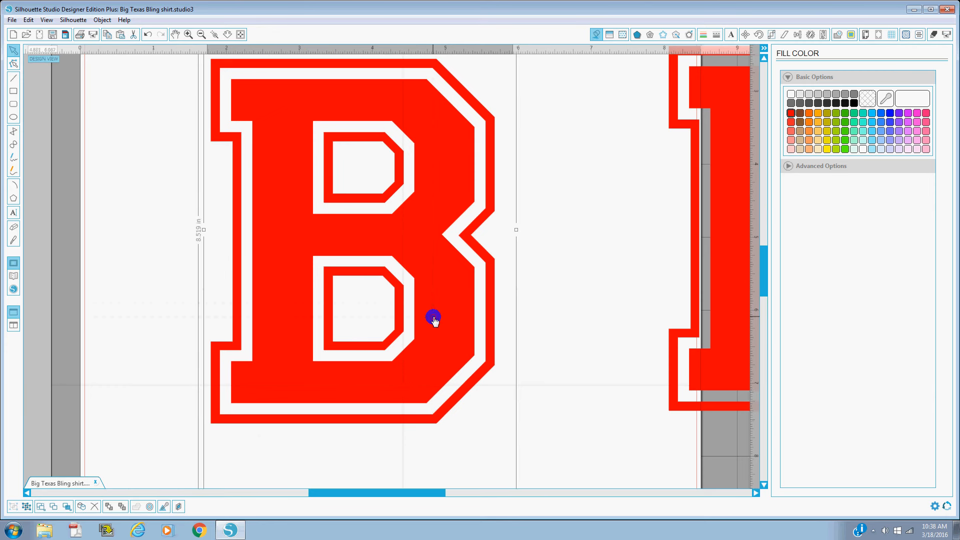
Ungroup the letter B on the page and release its compound path into separate shapes.
{"action": "left_click", "coordinate": [553, 290]}
{"action": "right_click", "coordinate": [438, 278]}
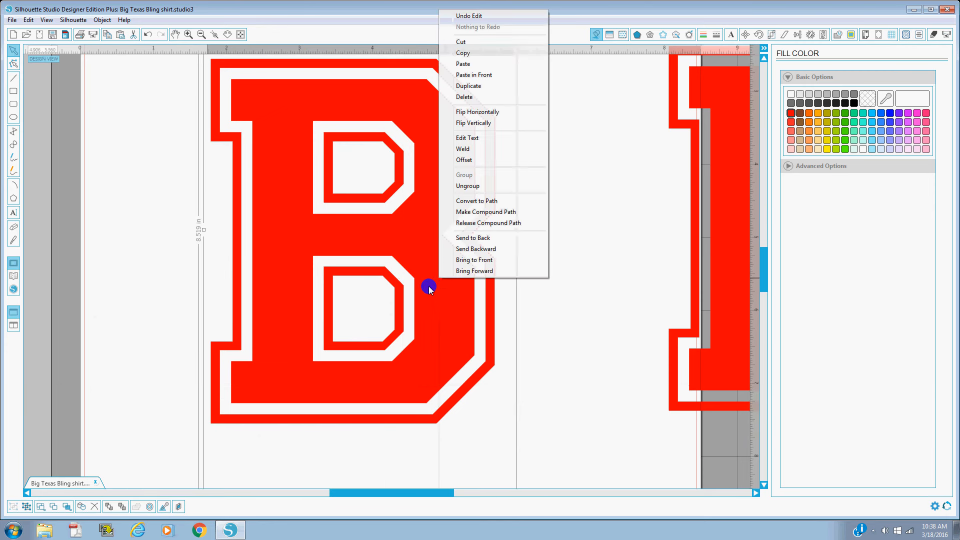
{"action": "left_click", "coordinate": [478, 192]}
{"action": "right_click", "coordinate": [436, 215]}
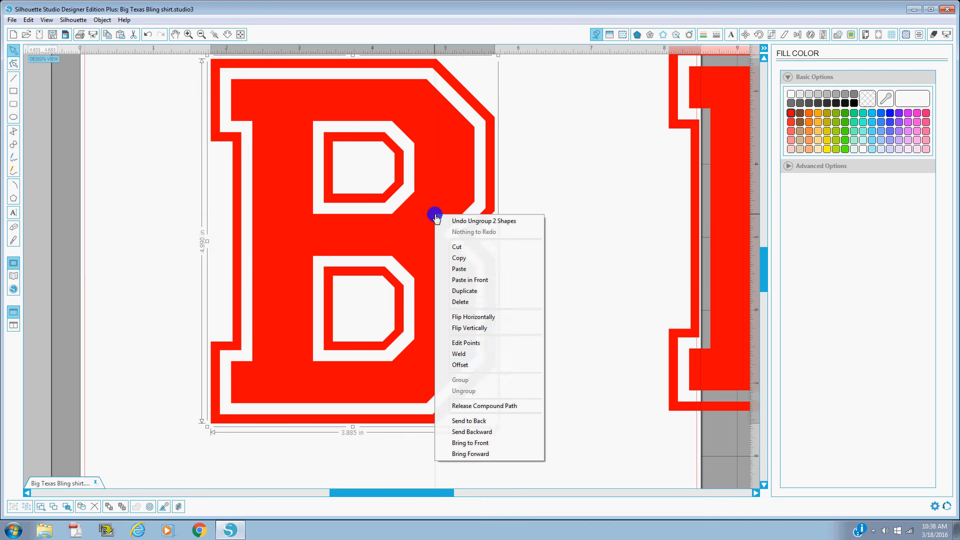
{"action": "left_click", "coordinate": [472, 406]}
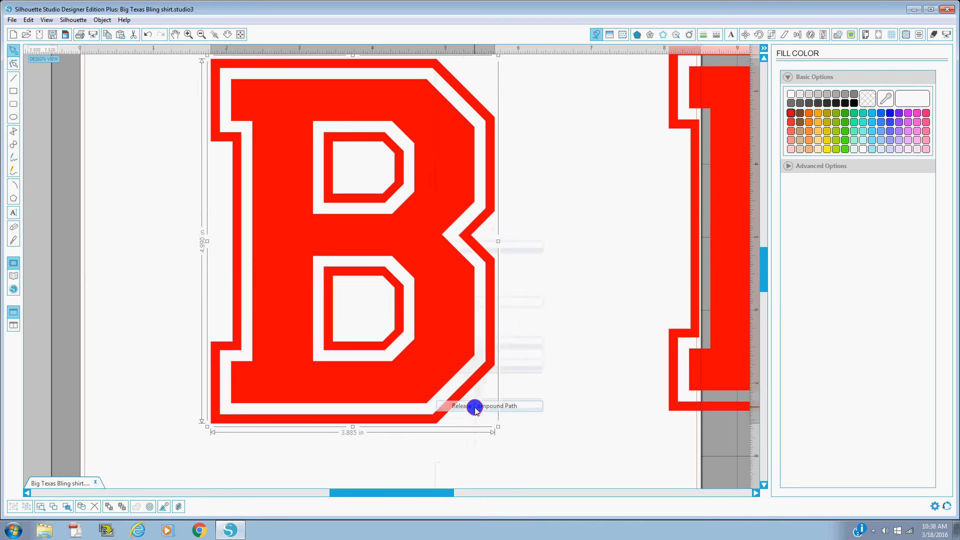
{"action": "left_click", "coordinate": [375, 178]}
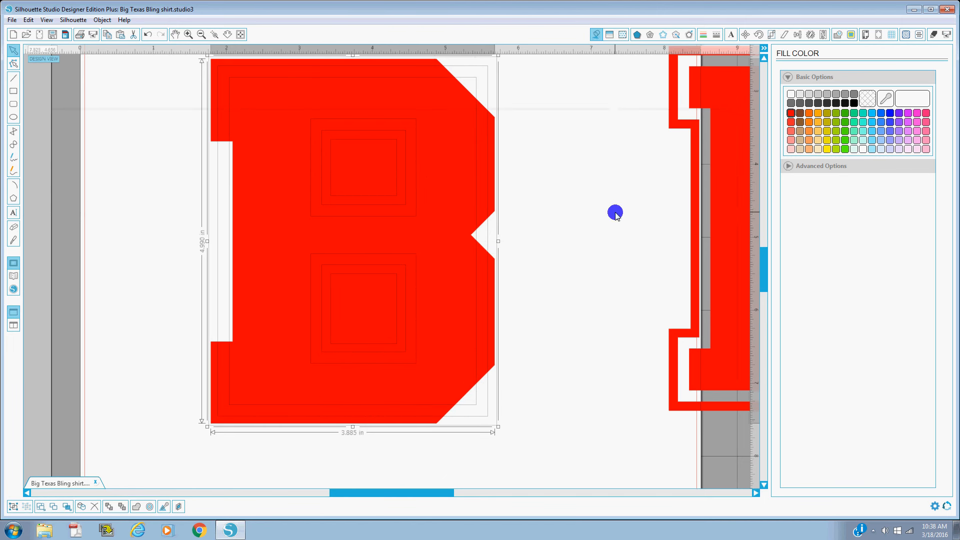
{"action": "left_click", "coordinate": [615, 212]}
{"action": "left_click", "coordinate": [708, 161]}
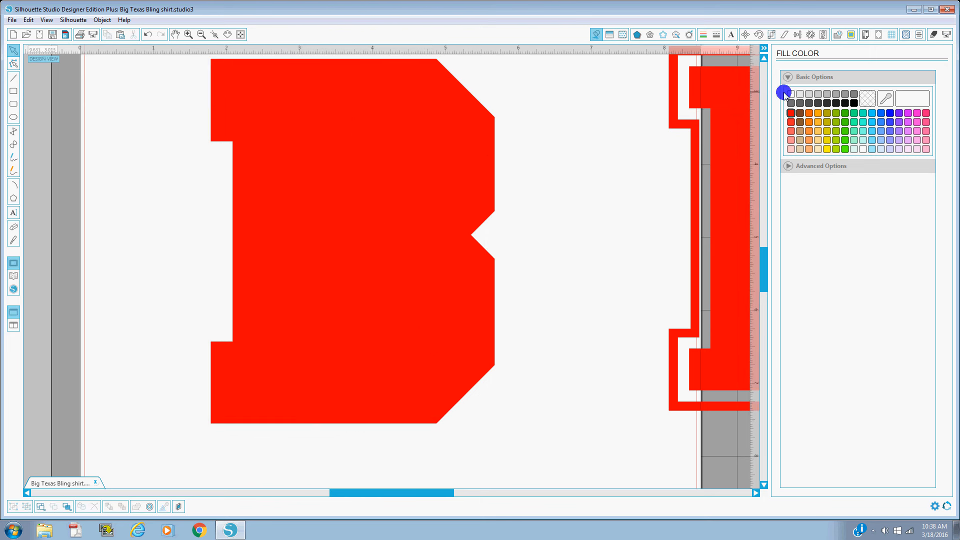
Fill the innermost and outermost shapes of the B's two counters with white, keeping the rings between them red.
{"action": "left_click", "coordinate": [383, 169]}
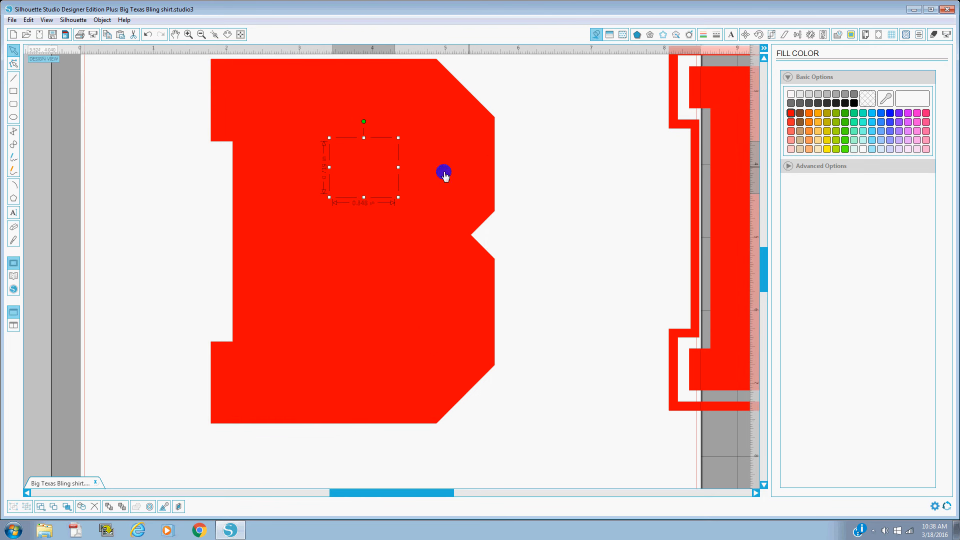
{"action": "left_click", "coordinate": [790, 94]}
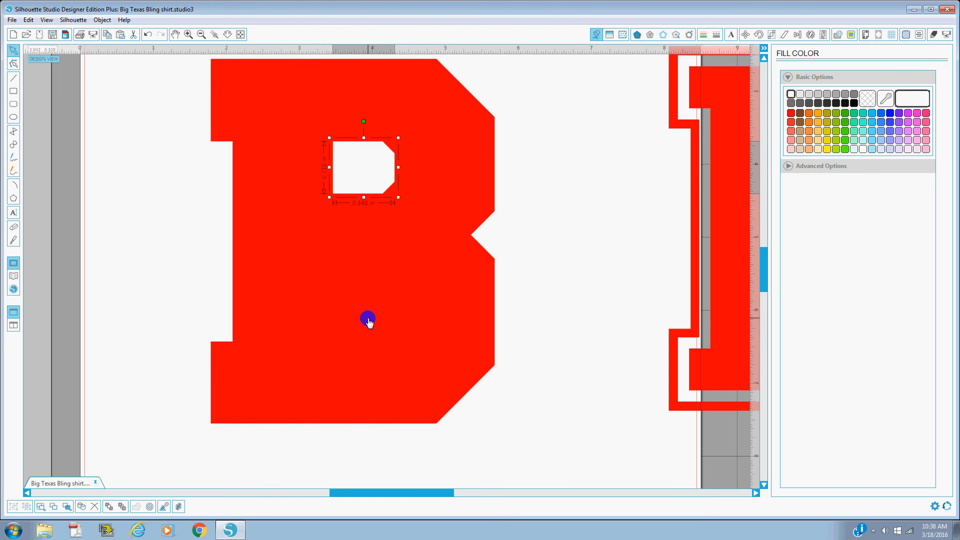
{"action": "left_click", "coordinate": [791, 95]}
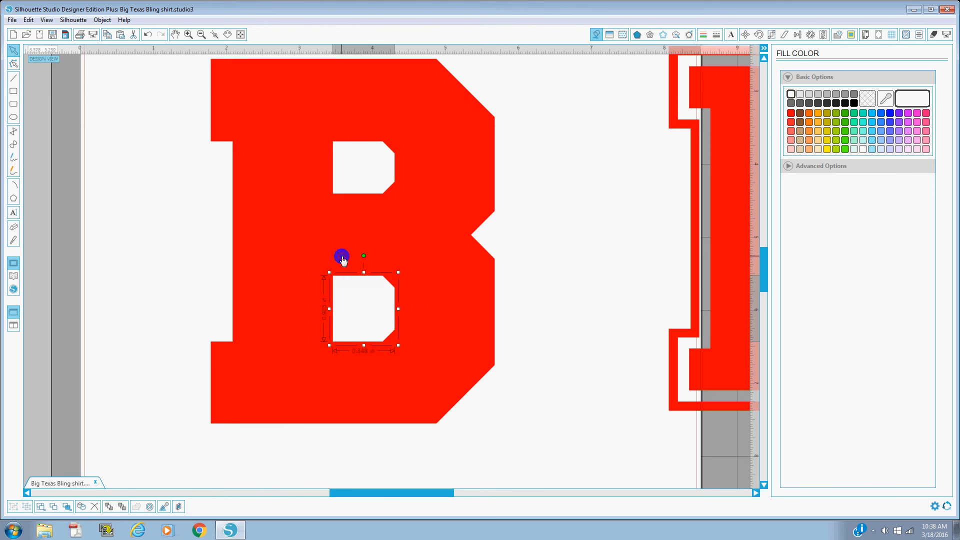
{"action": "left_click", "coordinate": [342, 258]}
{"action": "left_click", "coordinate": [791, 95]}
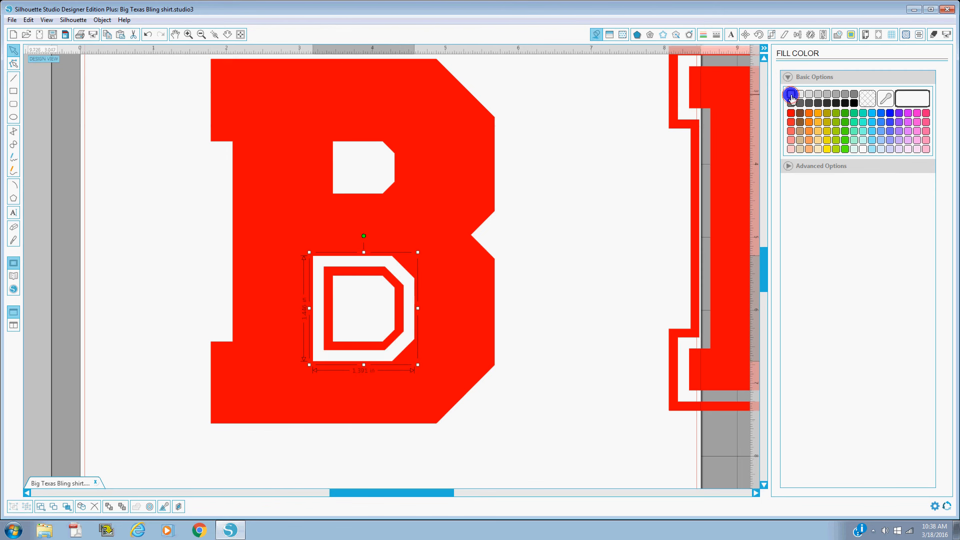
{"action": "left_click", "coordinate": [366, 215]}
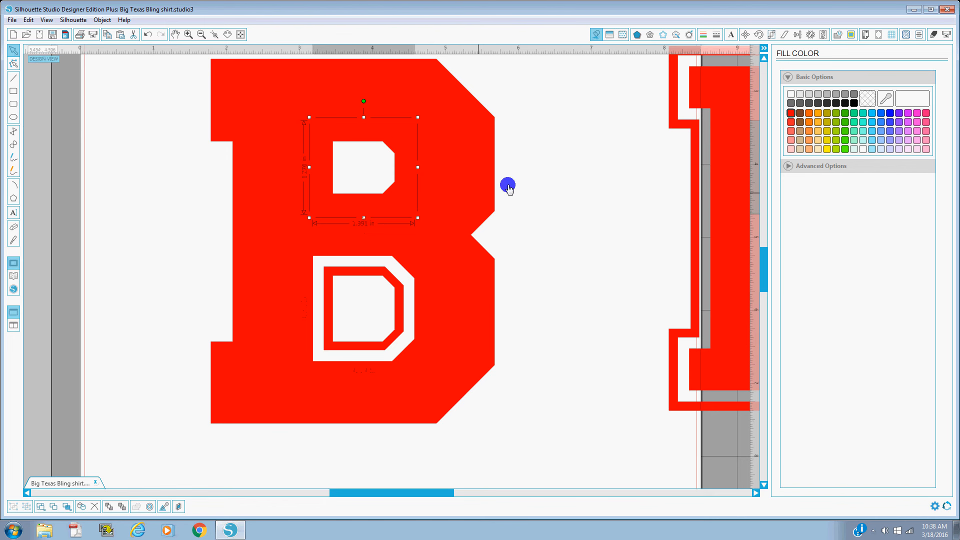
Fill the shape just inside the B's outer red border with white.
{"action": "left_click", "coordinate": [483, 177]}
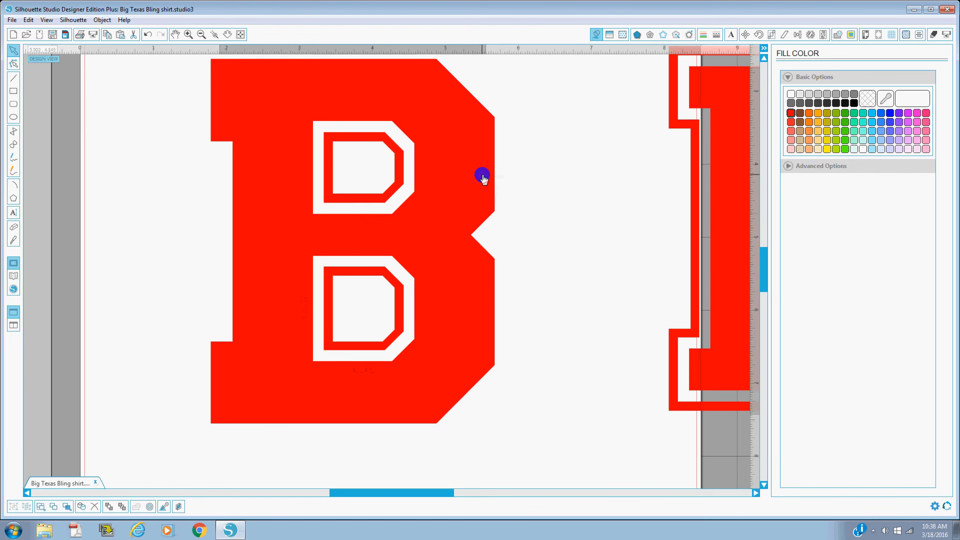
{"action": "left_click", "coordinate": [792, 93]}
{"action": "left_click", "coordinate": [560, 282]}
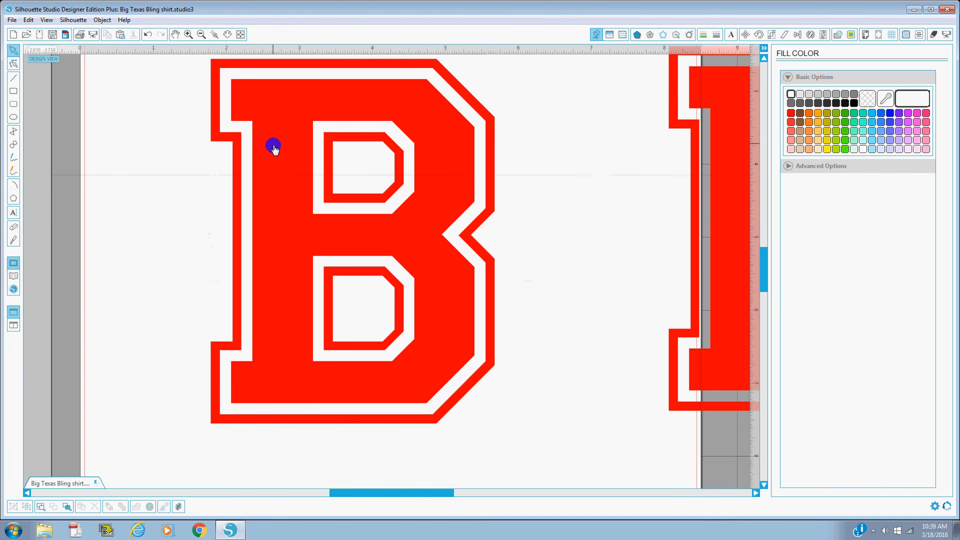
Offset the inner red B by 0.075 in with square corners, and undo the surplus second offset.
{"action": "left_click", "coordinate": [287, 249]}
{"action": "right_click", "coordinate": [288, 248]}
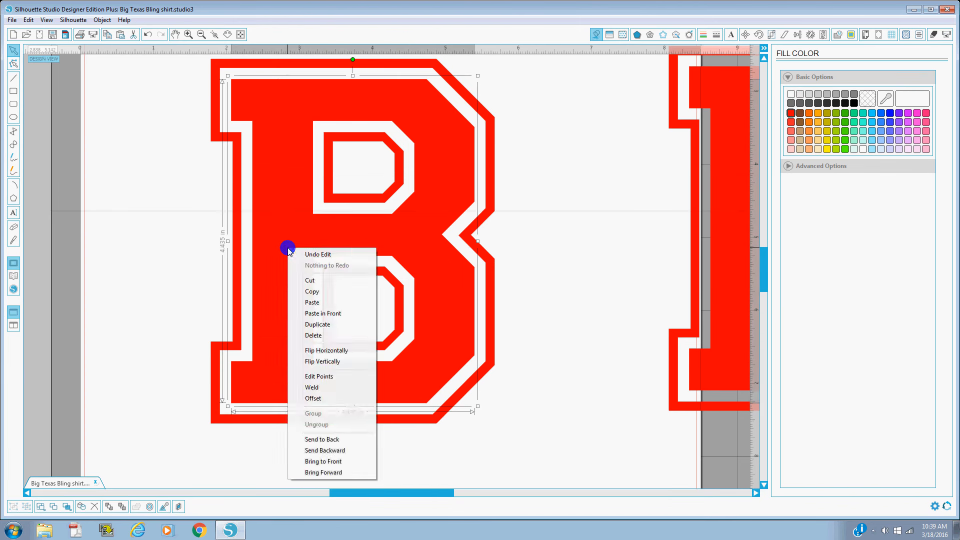
{"action": "left_click", "coordinate": [289, 215]}
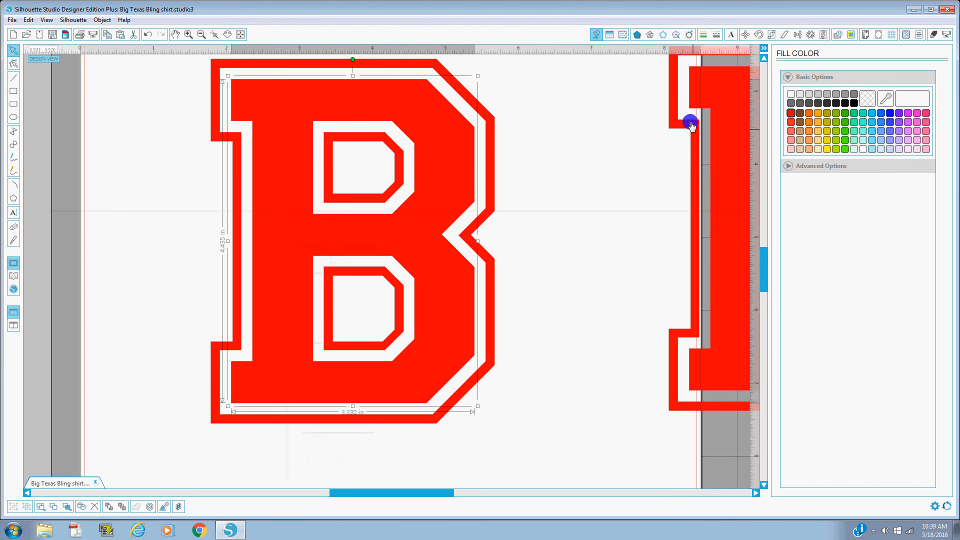
{"action": "left_click", "coordinate": [688, 33]}
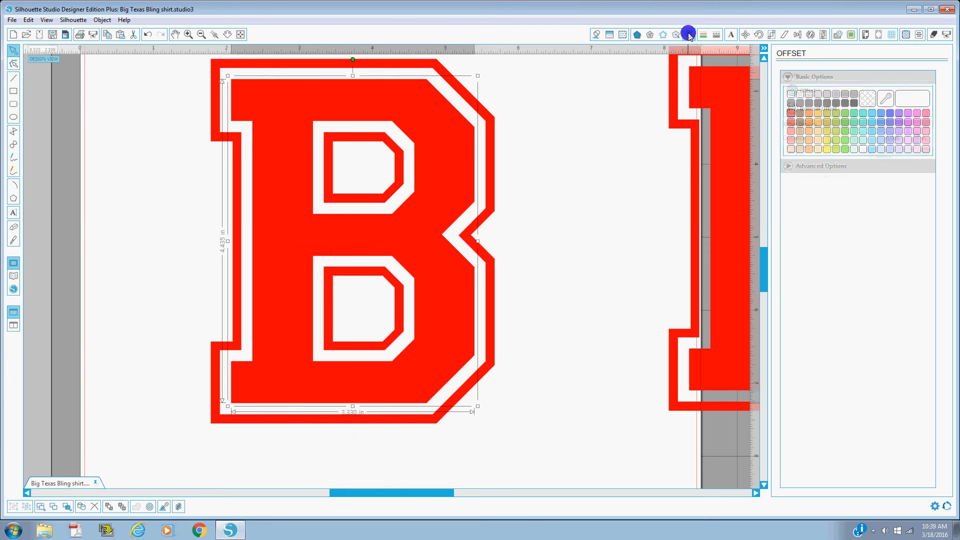
{"action": "left_click", "coordinate": [804, 89]}
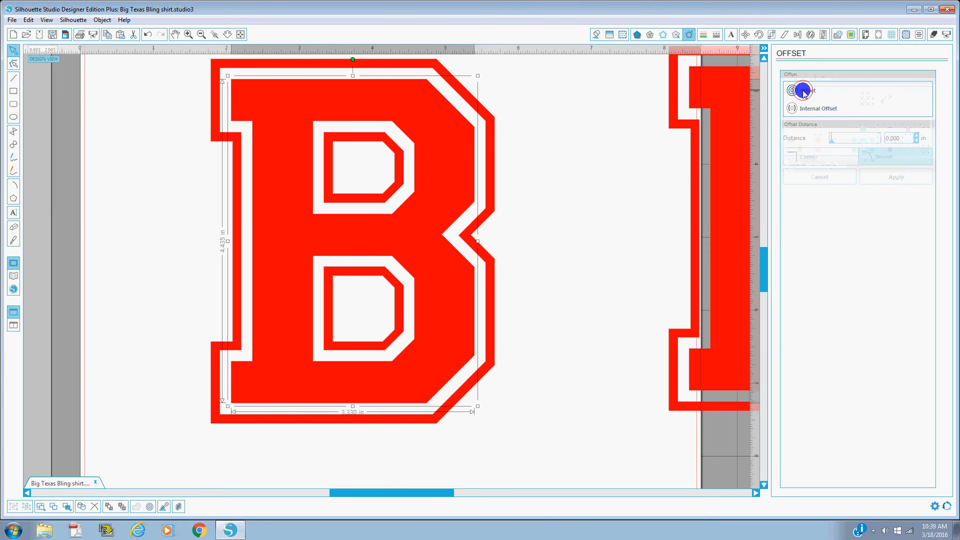
{"action": "left_click", "coordinate": [811, 158]}
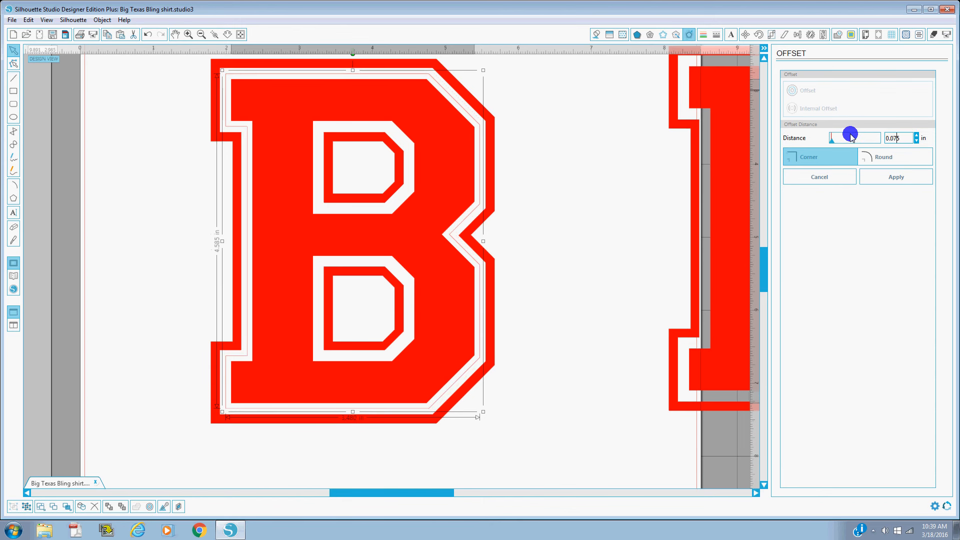
{"action": "left_click", "coordinate": [663, 34]}
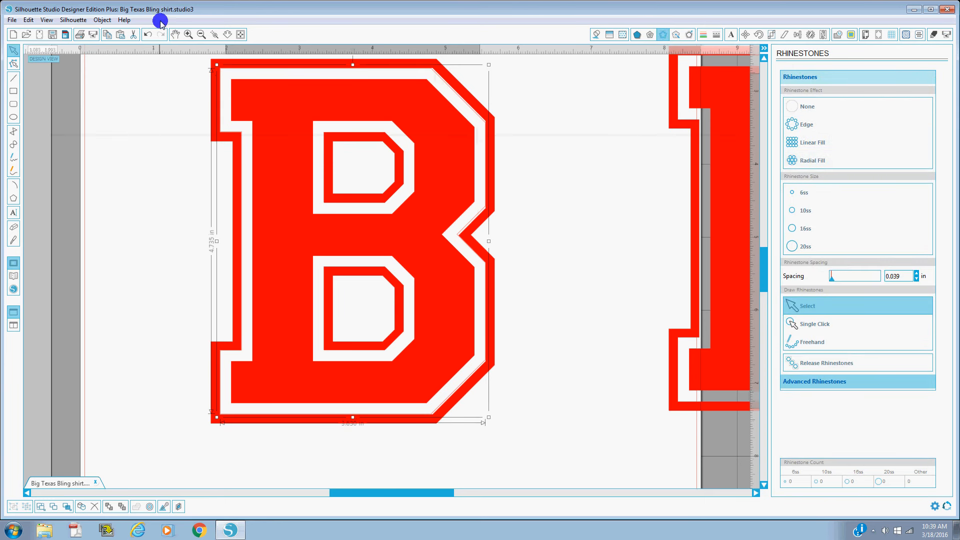
{"action": "left_click", "coordinate": [146, 35]}
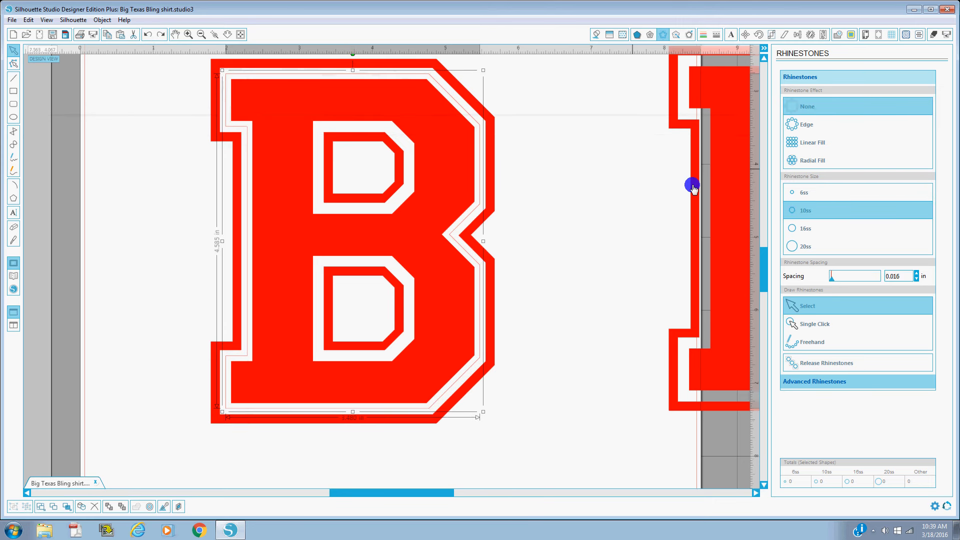
Apply 10ss edge rhinestones along the offset outline around the inner B, with 0.016 in spacing.
{"action": "left_click", "coordinate": [800, 128]}
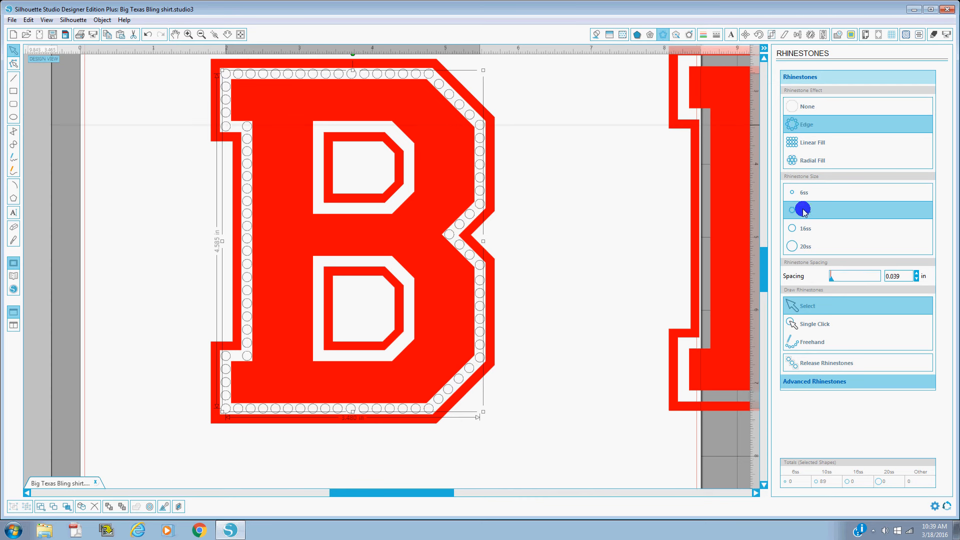
{"action": "left_click", "coordinate": [906, 277]}
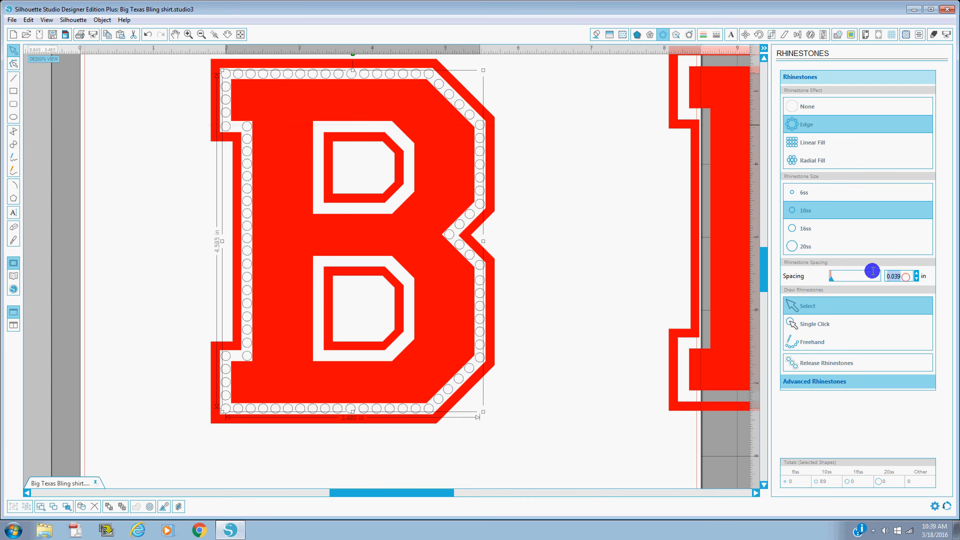
{"action": "type", "text": ".016"}
{"action": "key", "text": "Return"}
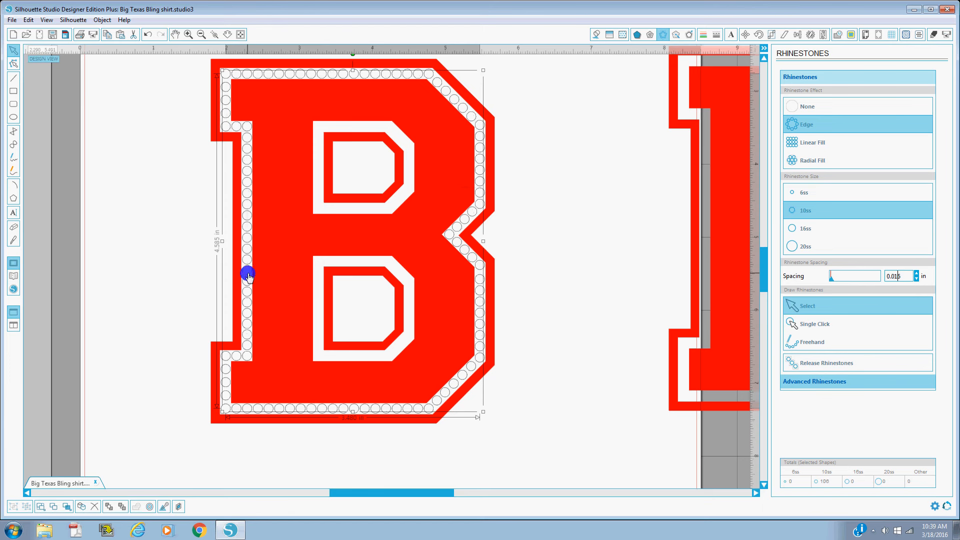
Offset the red ring in the upper counter by 0.075 in with square corners, and undo the surplus second offset.
{"action": "left_click", "coordinate": [353, 200]}
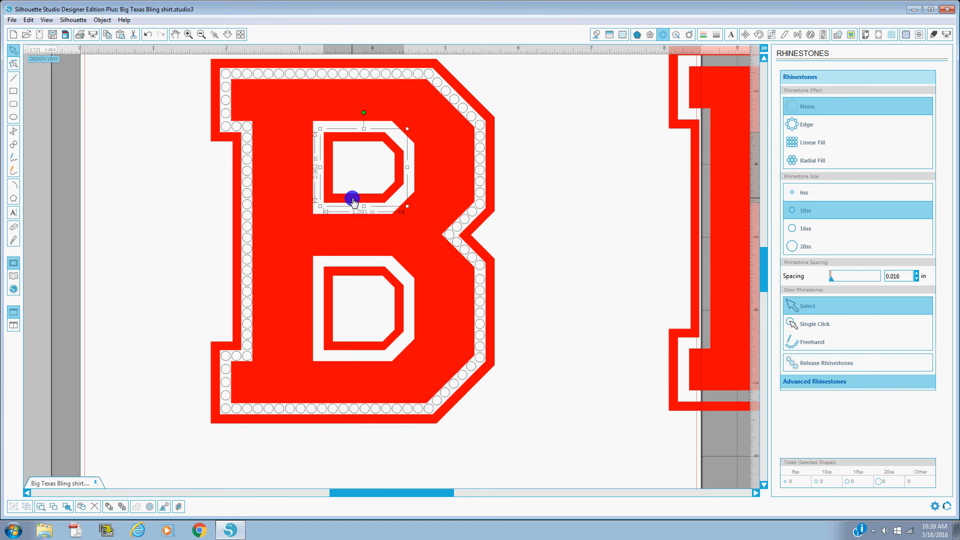
{"action": "left_click", "coordinate": [690, 34]}
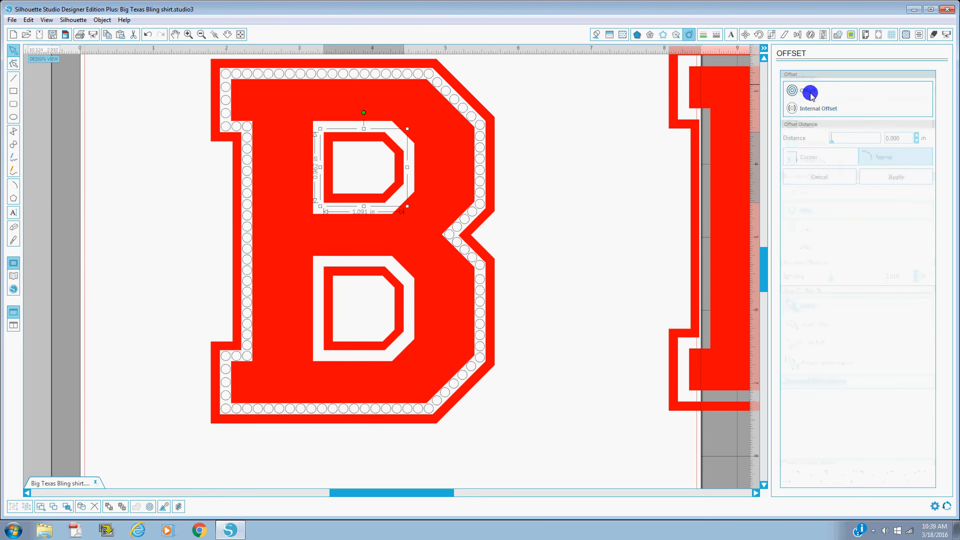
{"action": "left_click", "coordinate": [810, 95]}
{"action": "left_click", "coordinate": [830, 159]}
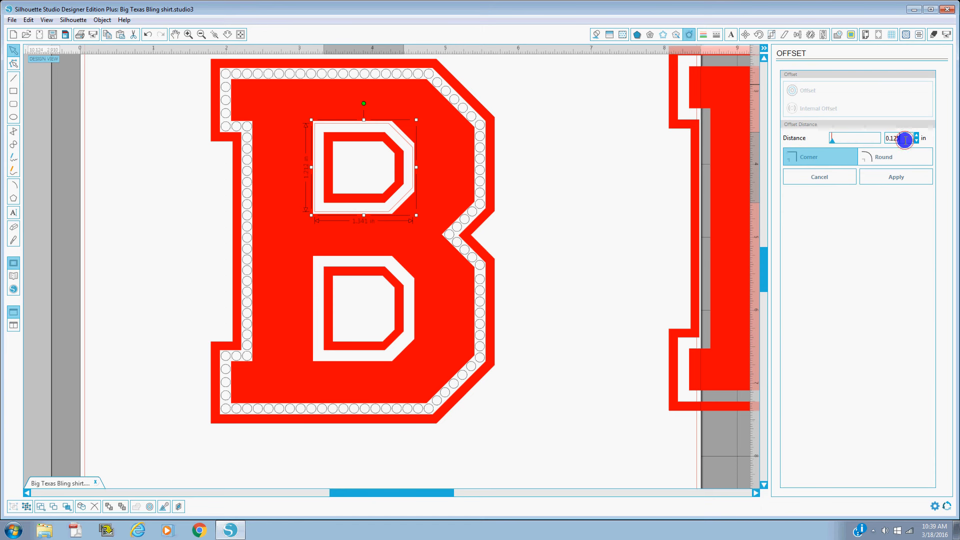
{"action": "left_click_drag", "start_coordinate": [905, 140], "coordinate": [857, 135]}
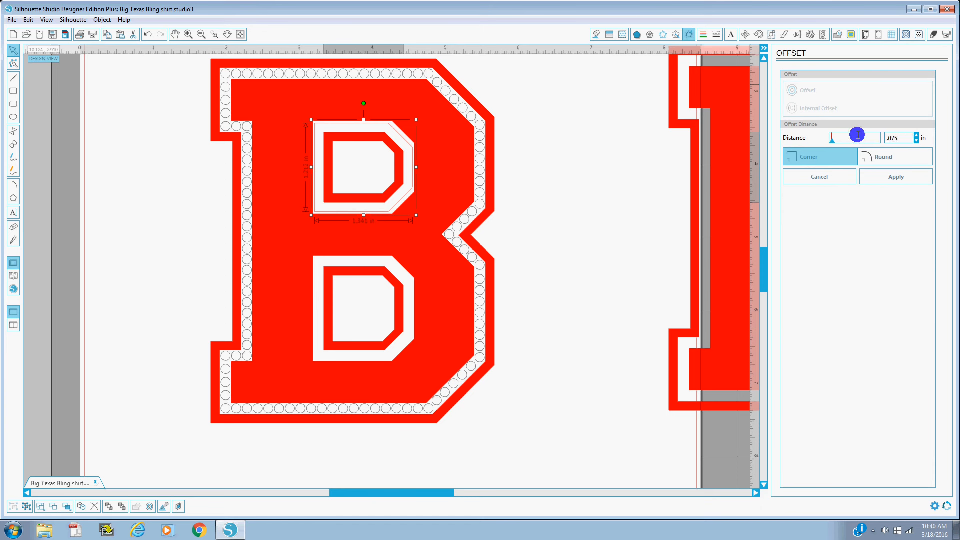
{"action": "key", "text": "Return"}
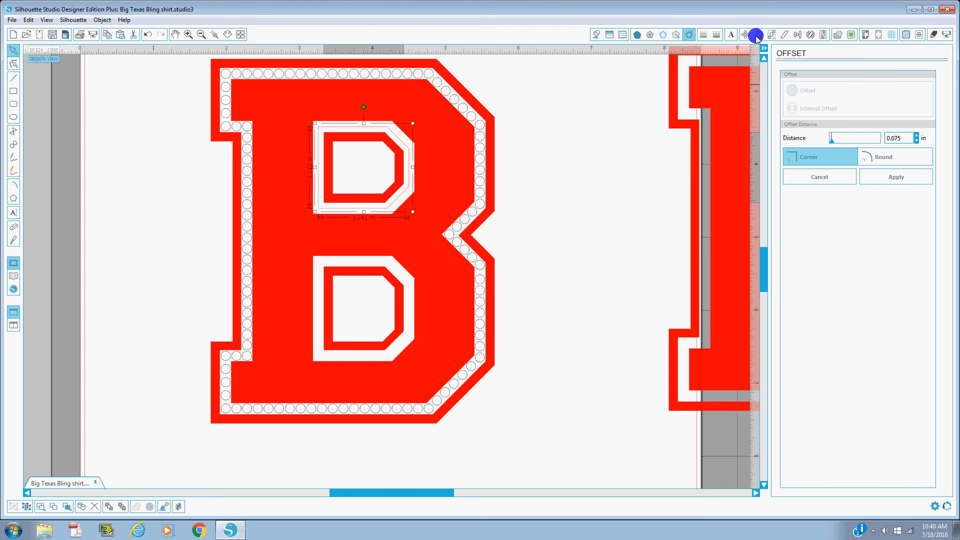
{"action": "left_click", "coordinate": [664, 33]}
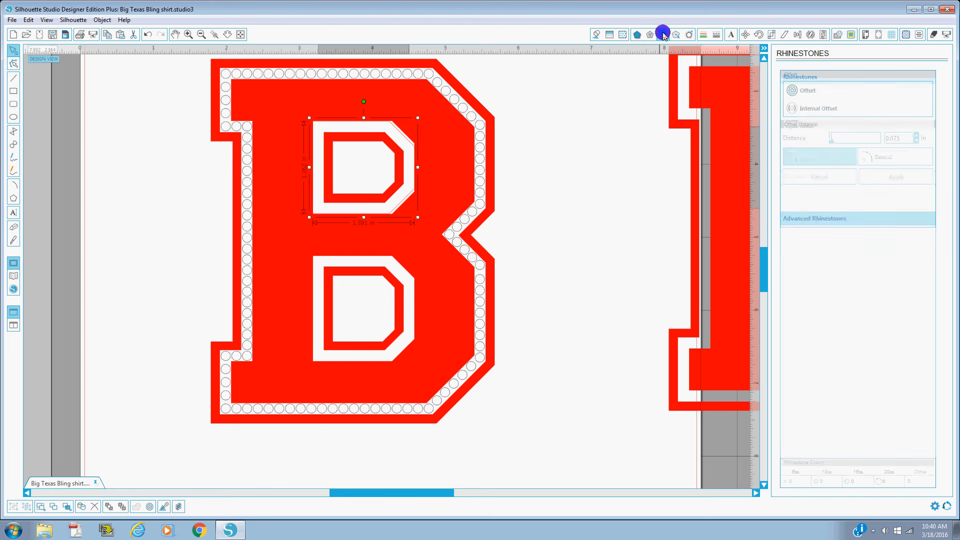
{"action": "left_click", "coordinate": [145, 33]}
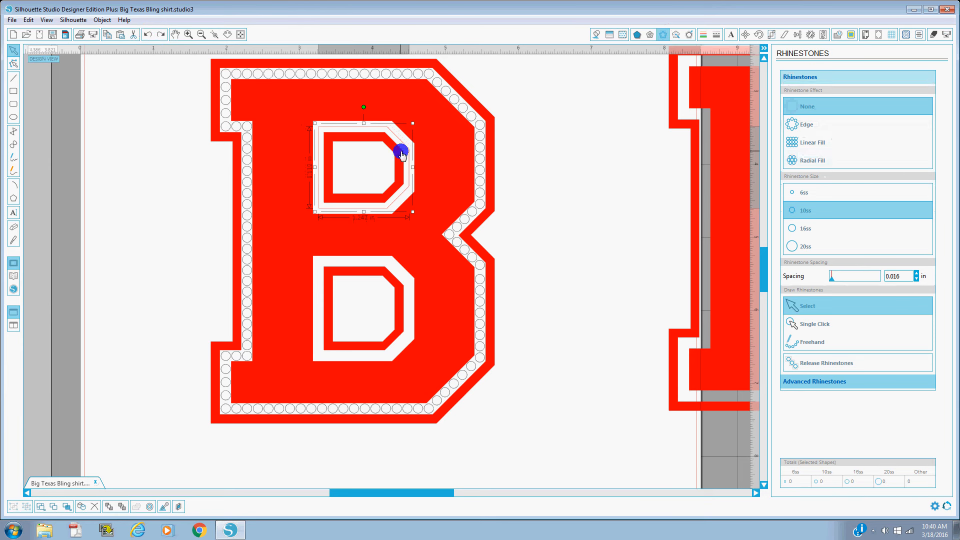
Apply 10ss edge rhinestones along the offset outline in the B's upper counter, with 0.016 in spacing.
{"action": "left_click", "coordinate": [813, 125]}
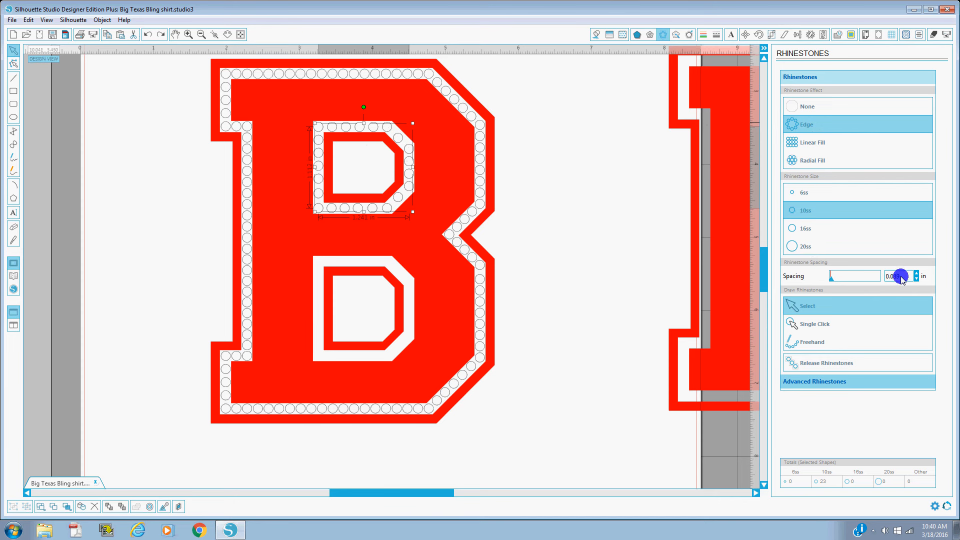
{"action": "left_click_drag", "start_coordinate": [905, 277], "coordinate": [874, 271]}
{"action": "type", "text": ".016"}
{"action": "key", "text": "Return"}
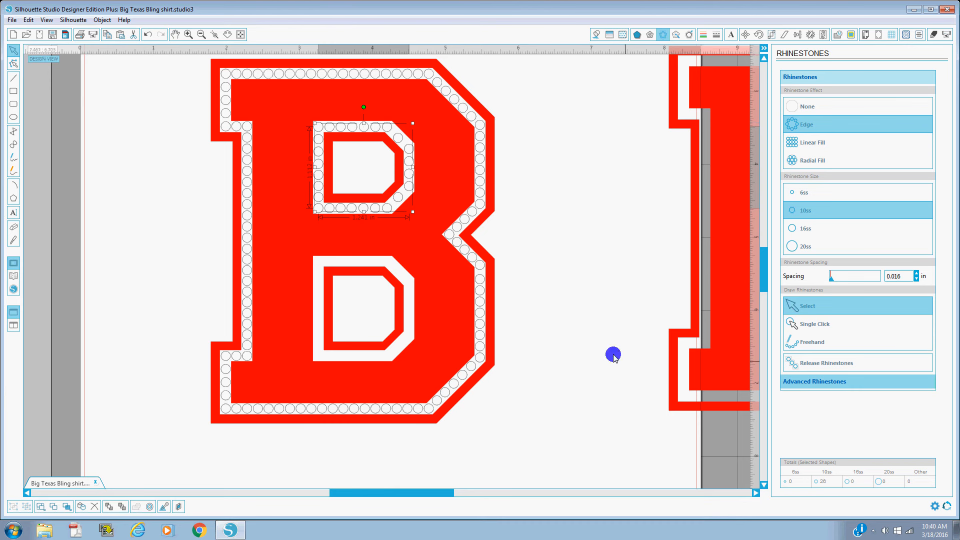
{"action": "left_click", "coordinate": [582, 265]}
Offset the red ring in the lower counter by 0.075 in with square corners, and undo the surplus second offset.
{"action": "left_click", "coordinate": [394, 336]}
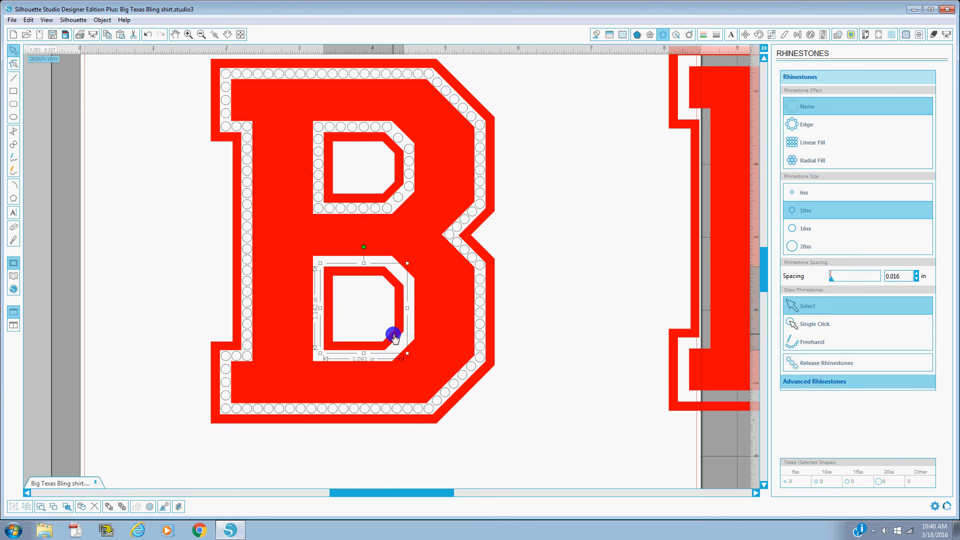
{"action": "left_click", "coordinate": [687, 34]}
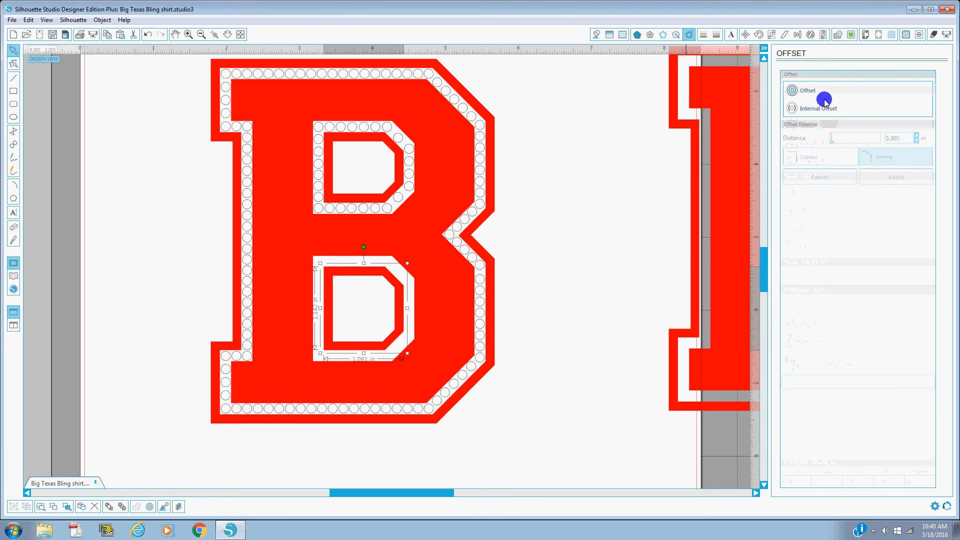
{"action": "left_click", "coordinate": [806, 90]}
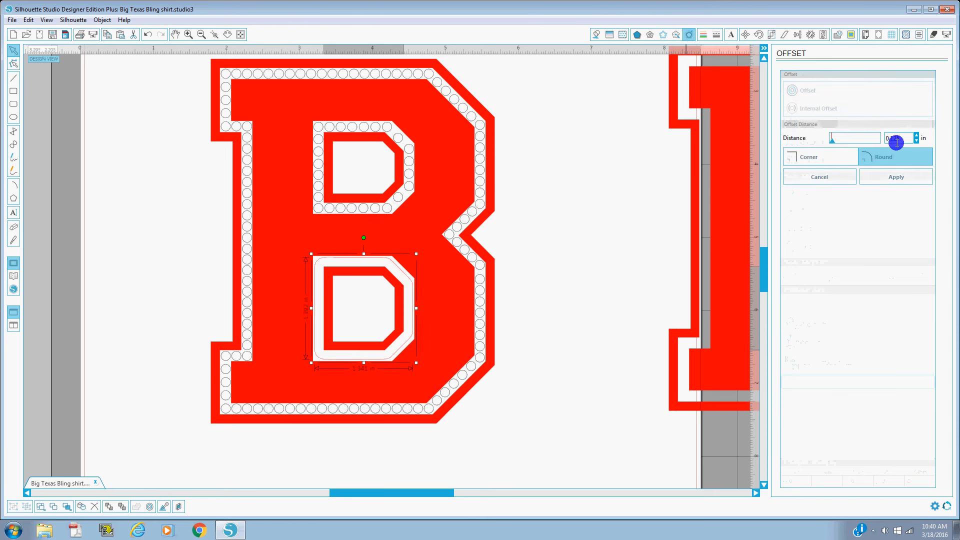
{"action": "left_click", "coordinate": [809, 165]}
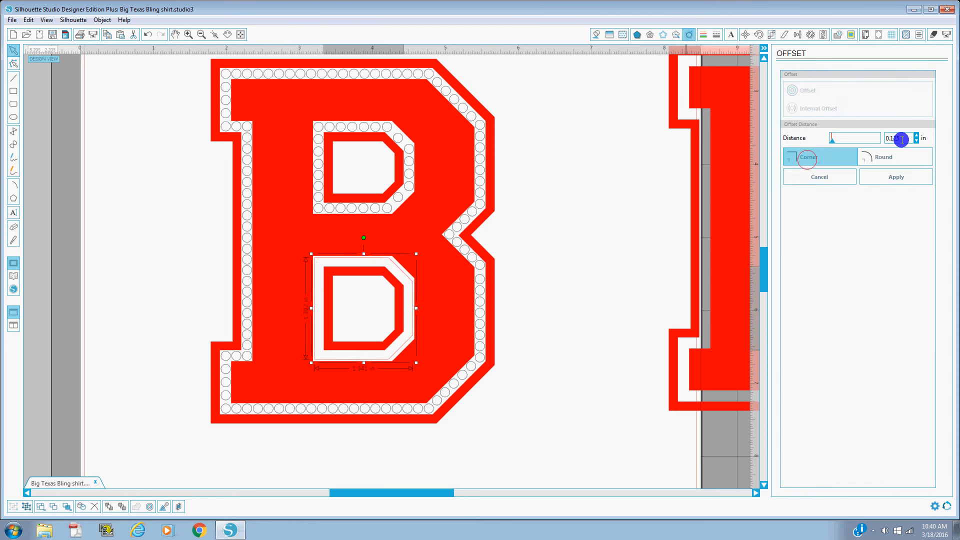
{"action": "left_click_drag", "start_coordinate": [902, 139], "coordinate": [871, 140]}
{"action": "type", "text": ".075"}
{"action": "key", "text": "Return"}
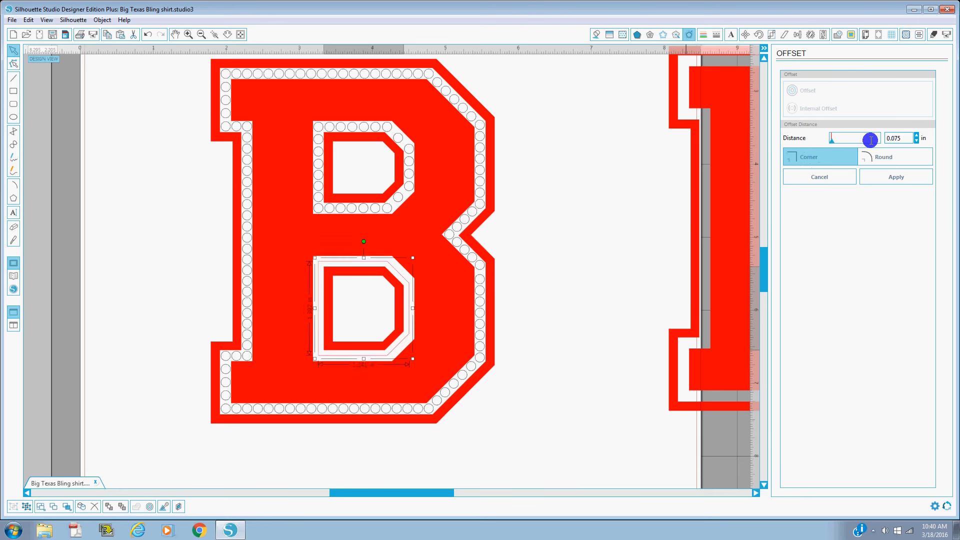
{"action": "left_click", "coordinate": [665, 36]}
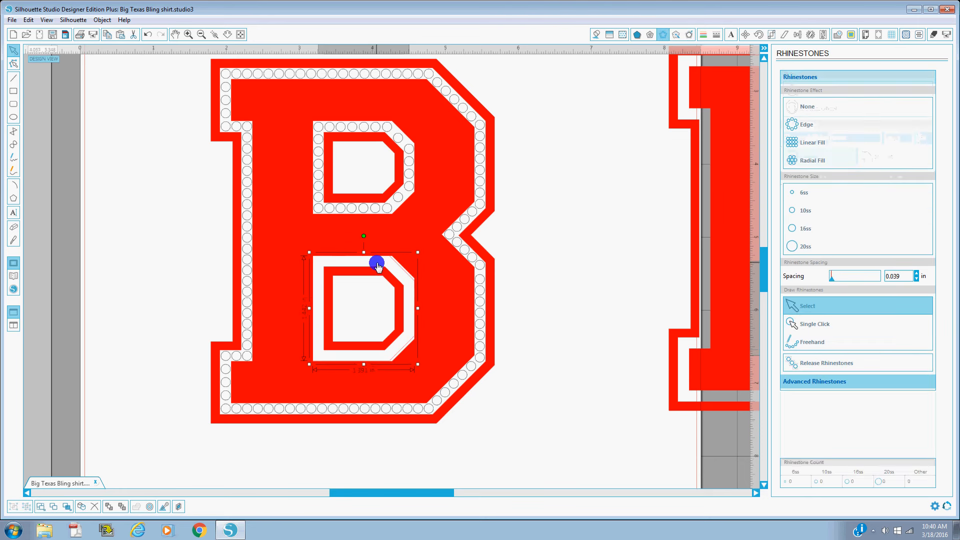
{"action": "left_click", "coordinate": [147, 34]}
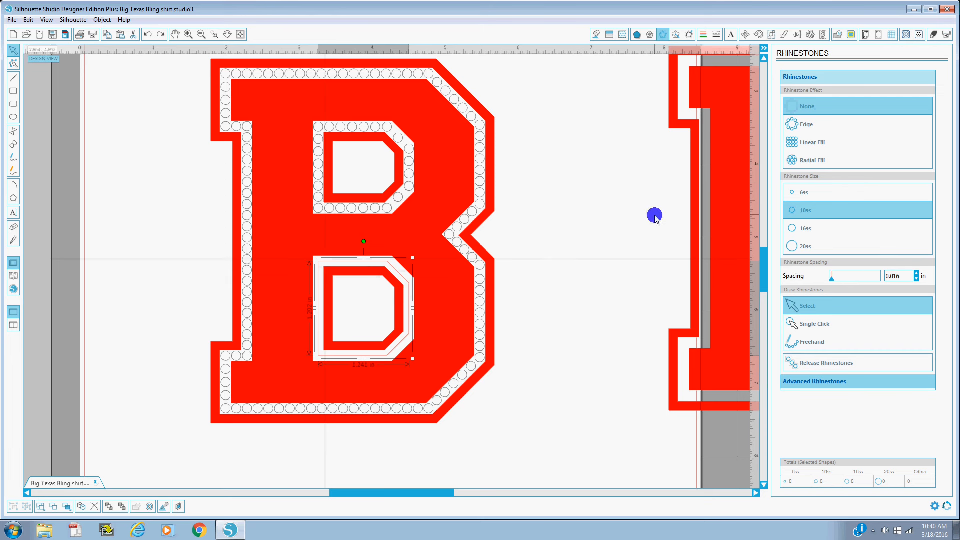
Apply 10ss edge rhinestones along the offset outline in the B's lower counter, with 0.016 in spacing.
{"action": "left_click", "coordinate": [807, 126]}
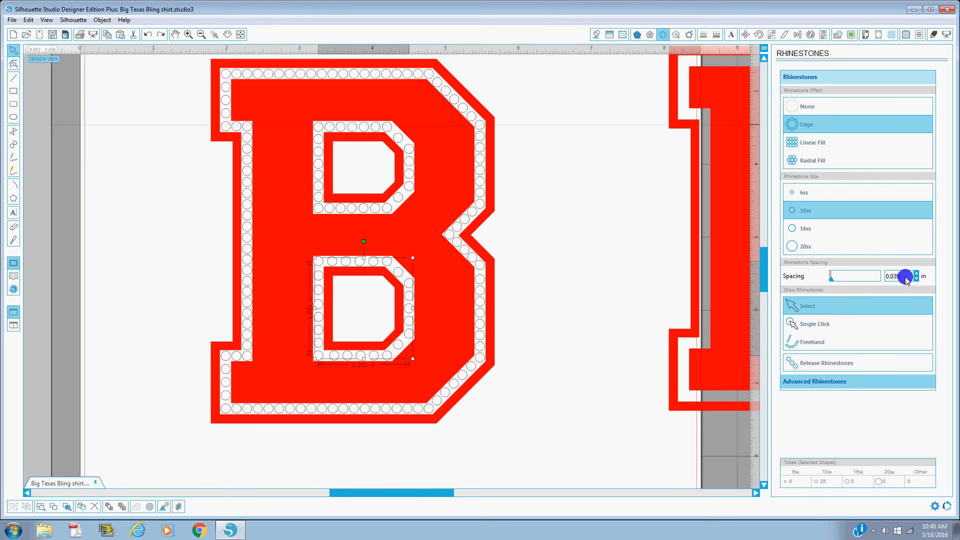
{"action": "left_click_drag", "start_coordinate": [902, 277], "coordinate": [872, 276]}
{"action": "type", "text": ".016"}
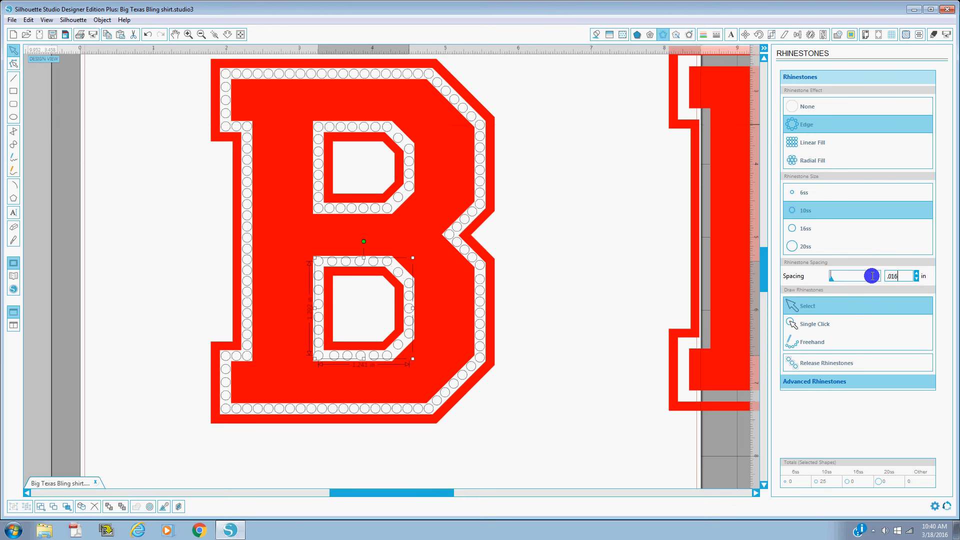
{"action": "key", "text": "Return"}
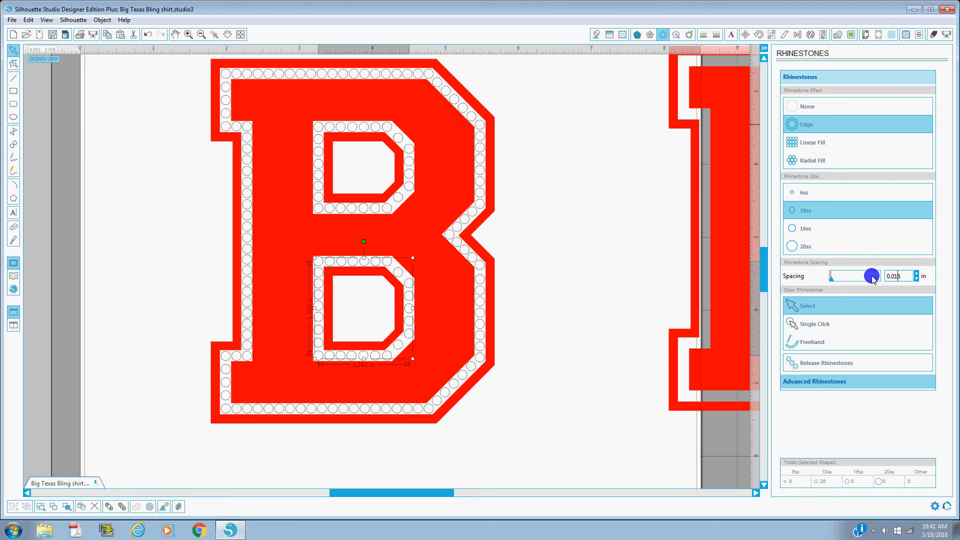
Delete the filled upper-counter shapes and the stacked red and white B layers, keeping the rhinestones.
{"action": "left_click", "coordinate": [368, 167]}
{"action": "key", "text": "Delete"}
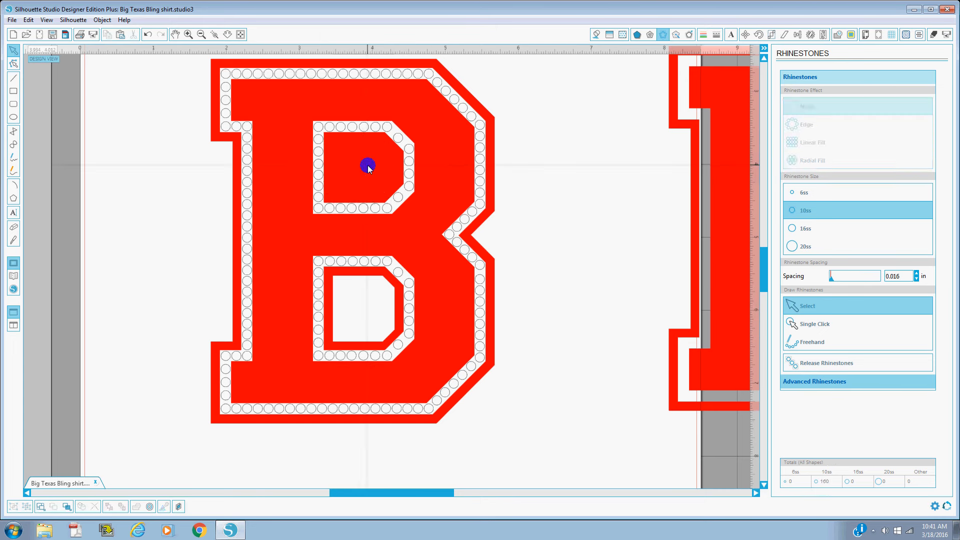
{"action": "left_click", "coordinate": [368, 166]}
{"action": "key", "text": "Delete"}
{"action": "left_click", "coordinate": [368, 166]}
{"action": "key", "text": "Delete"}
{"action": "left_click", "coordinate": [368, 166]}
{"action": "key", "text": "Delete"}
{"action": "left_click", "coordinate": [369, 166]}
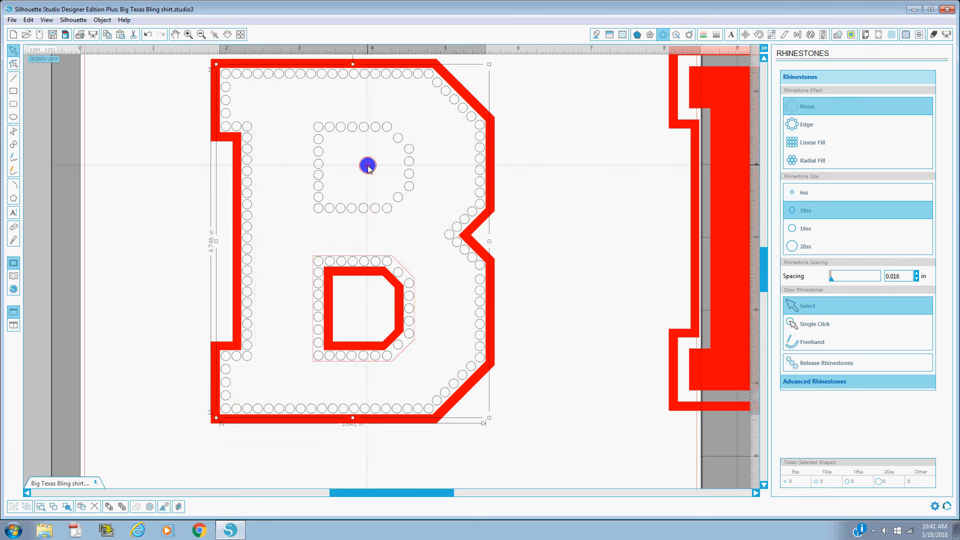
{"action": "key", "text": "Delete"}
{"action": "left_click", "coordinate": [368, 166]}
{"action": "key", "text": "Delete"}
Delete the remaining filled shapes and outline in the lower counter, keeping only the rhinestones.
{"action": "left_click", "coordinate": [367, 315]}
{"action": "key", "text": "Delete"}
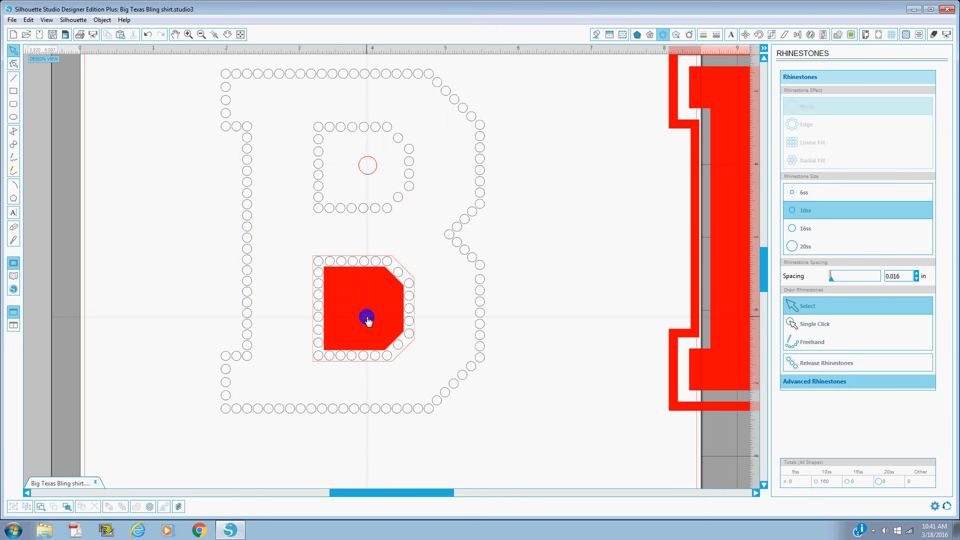
{"action": "left_click", "coordinate": [367, 316]}
{"action": "key", "text": "Delete"}
{"action": "left_click", "coordinate": [367, 317]}
{"action": "key", "text": "Delete"}
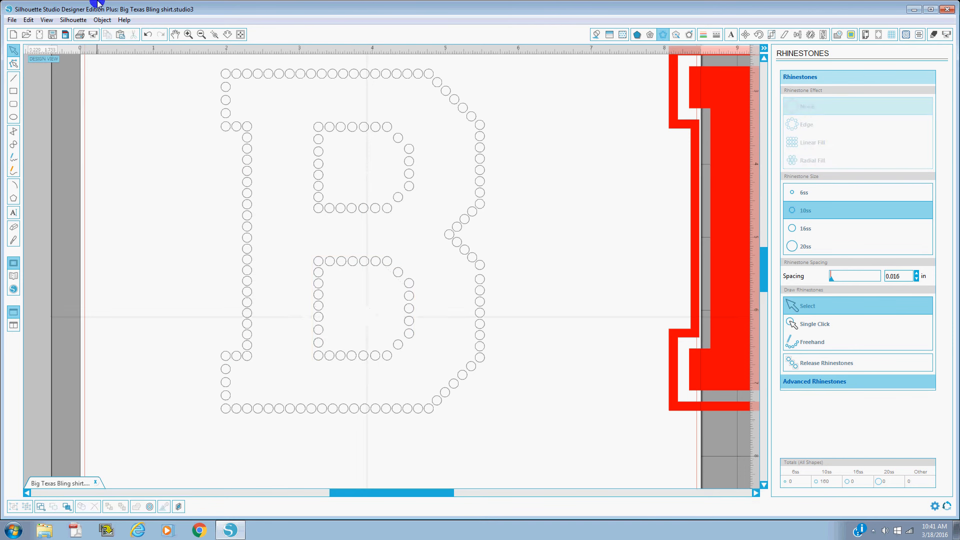
Draw a rectangle closely enclosing the whole rhinestone letter B.
{"action": "left_click", "coordinate": [11, 94]}
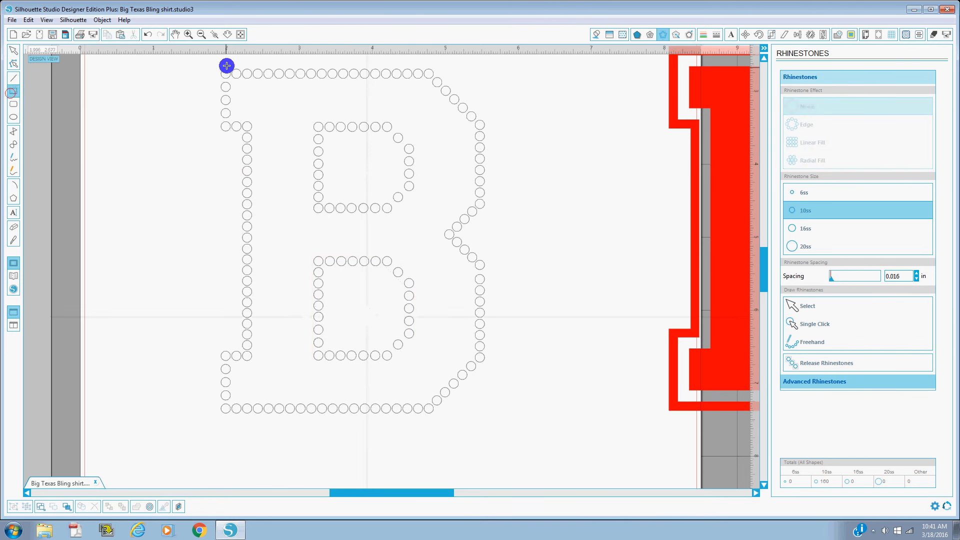
{"action": "left_click_drag", "start_coordinate": [217, 61], "coordinate": [488, 424]}
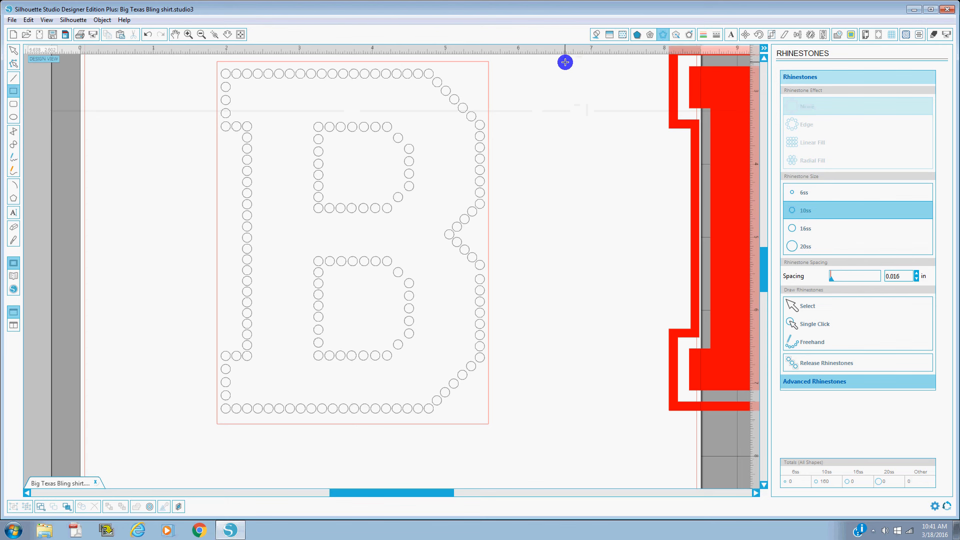
{"action": "left_click", "coordinate": [12, 53]}
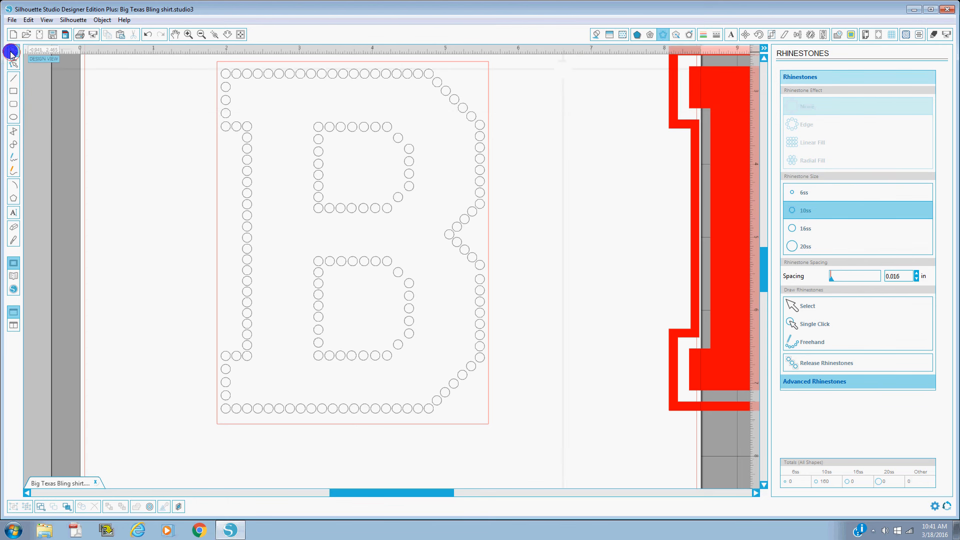